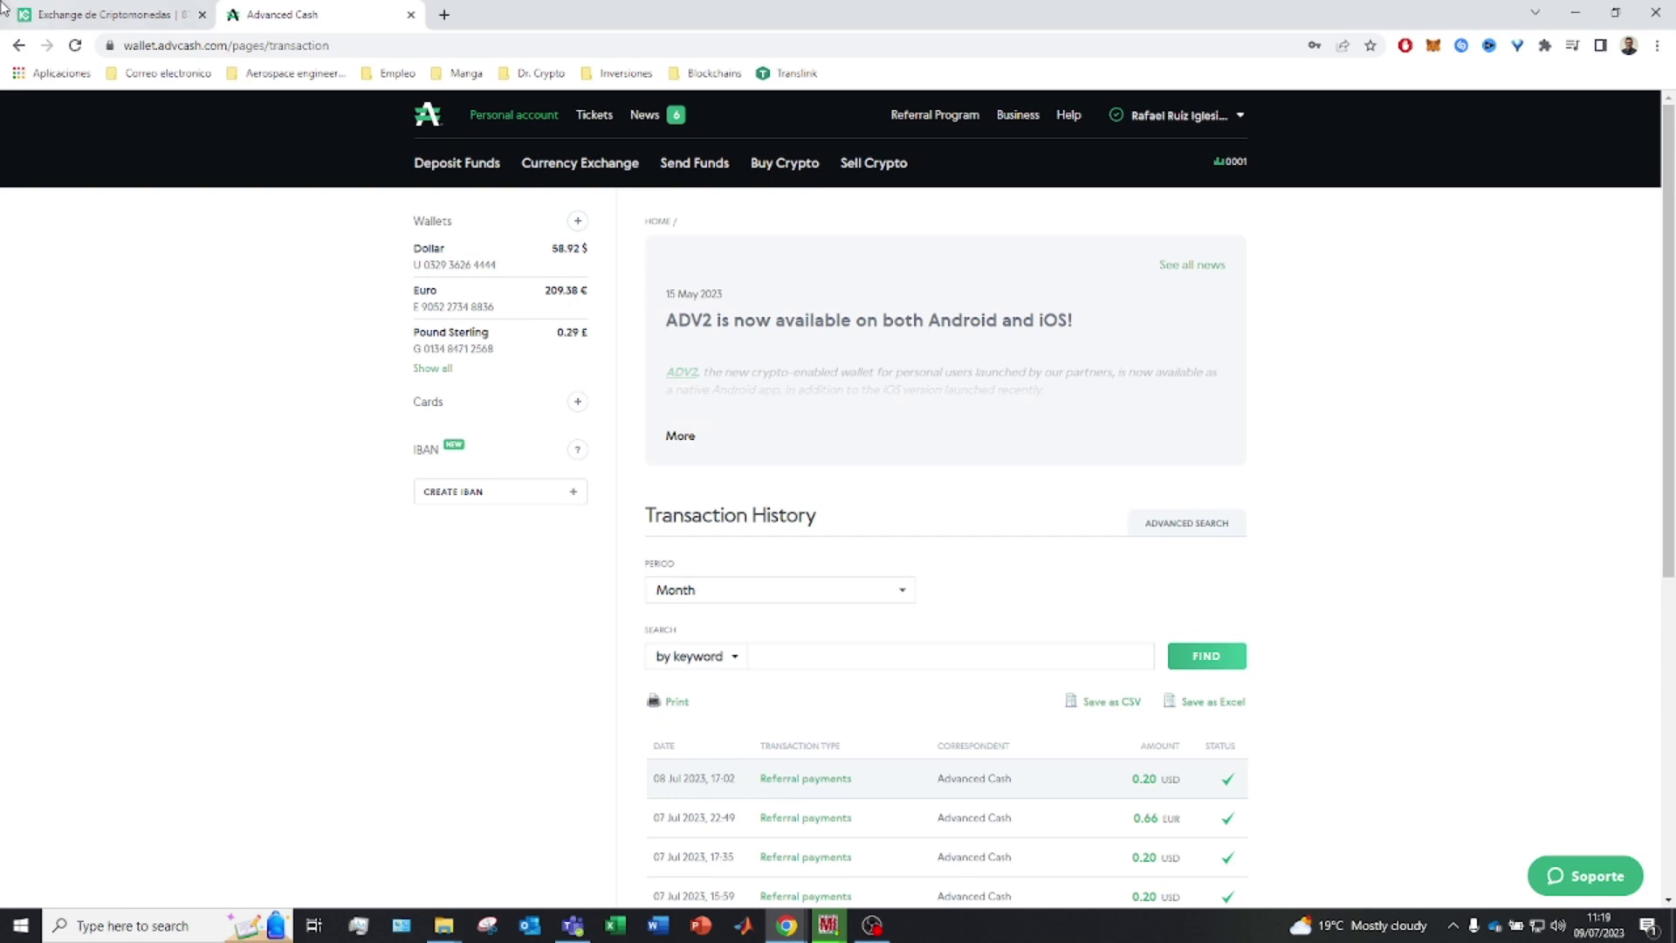
Switch to the KuCoin tab and bring up its 'Comprar cripto' buying options
left_click(103, 14)
mouse_move(258, 138)
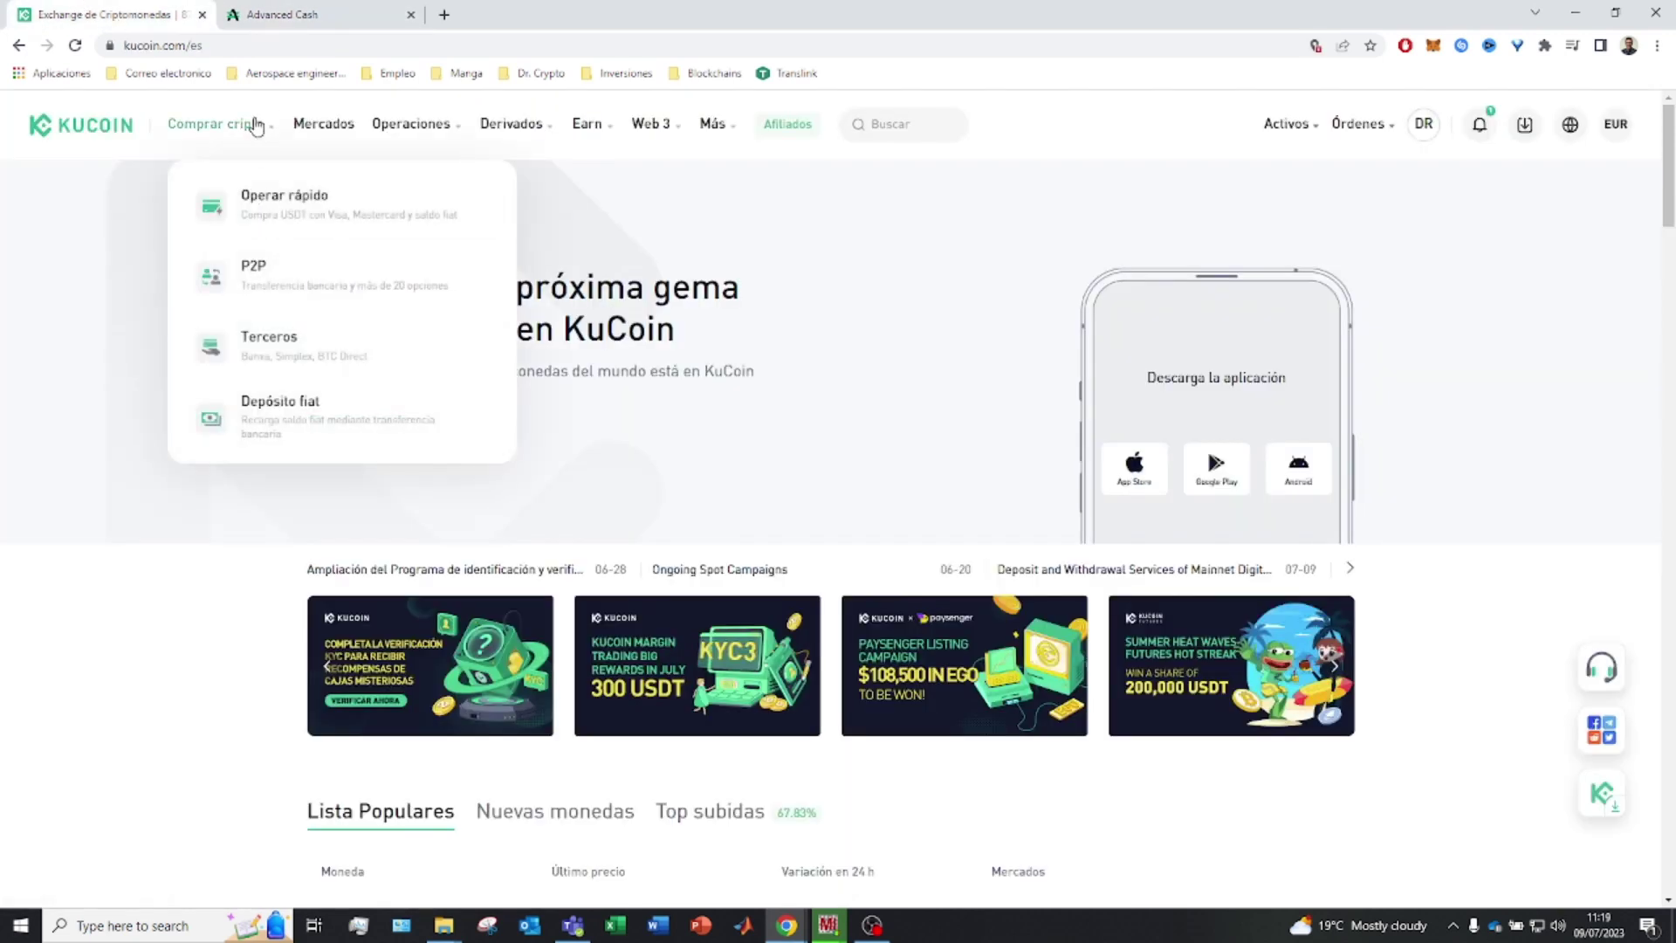
Go to KuCoin P2P and open its payment settings (Configuración de pago)
left_click(278, 291)
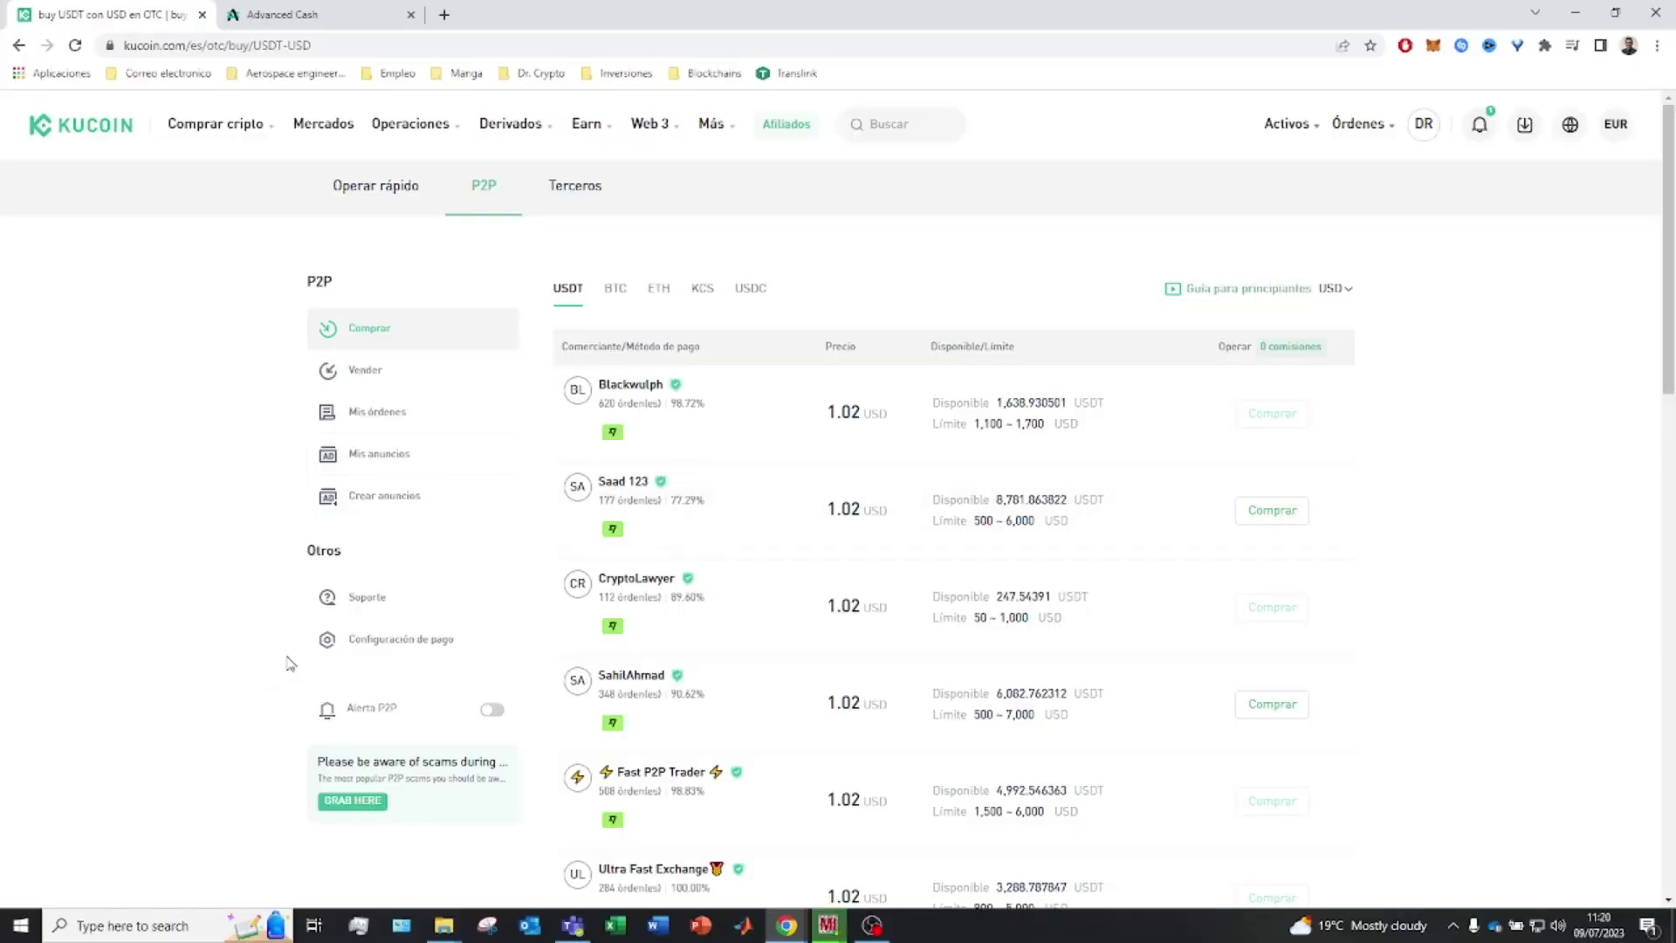
left_click(403, 644)
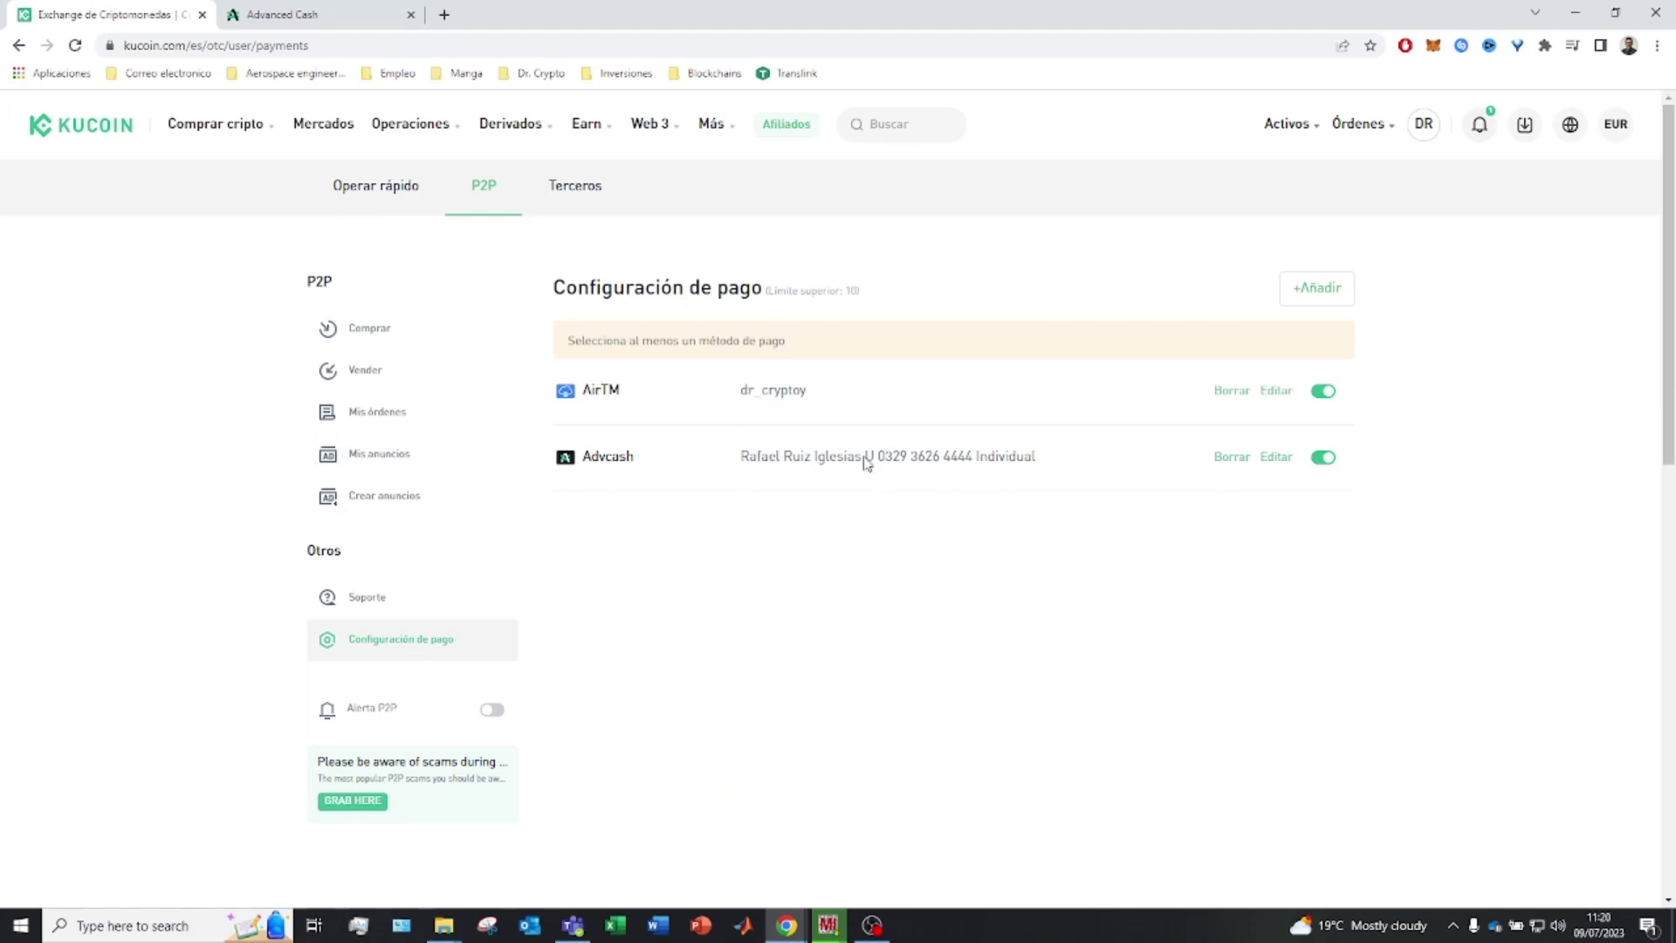
Check the existing Advcash account, then start a new payment method and choose Advcash
left_click_drag(864, 455, 918, 456)
left_click(279, 14)
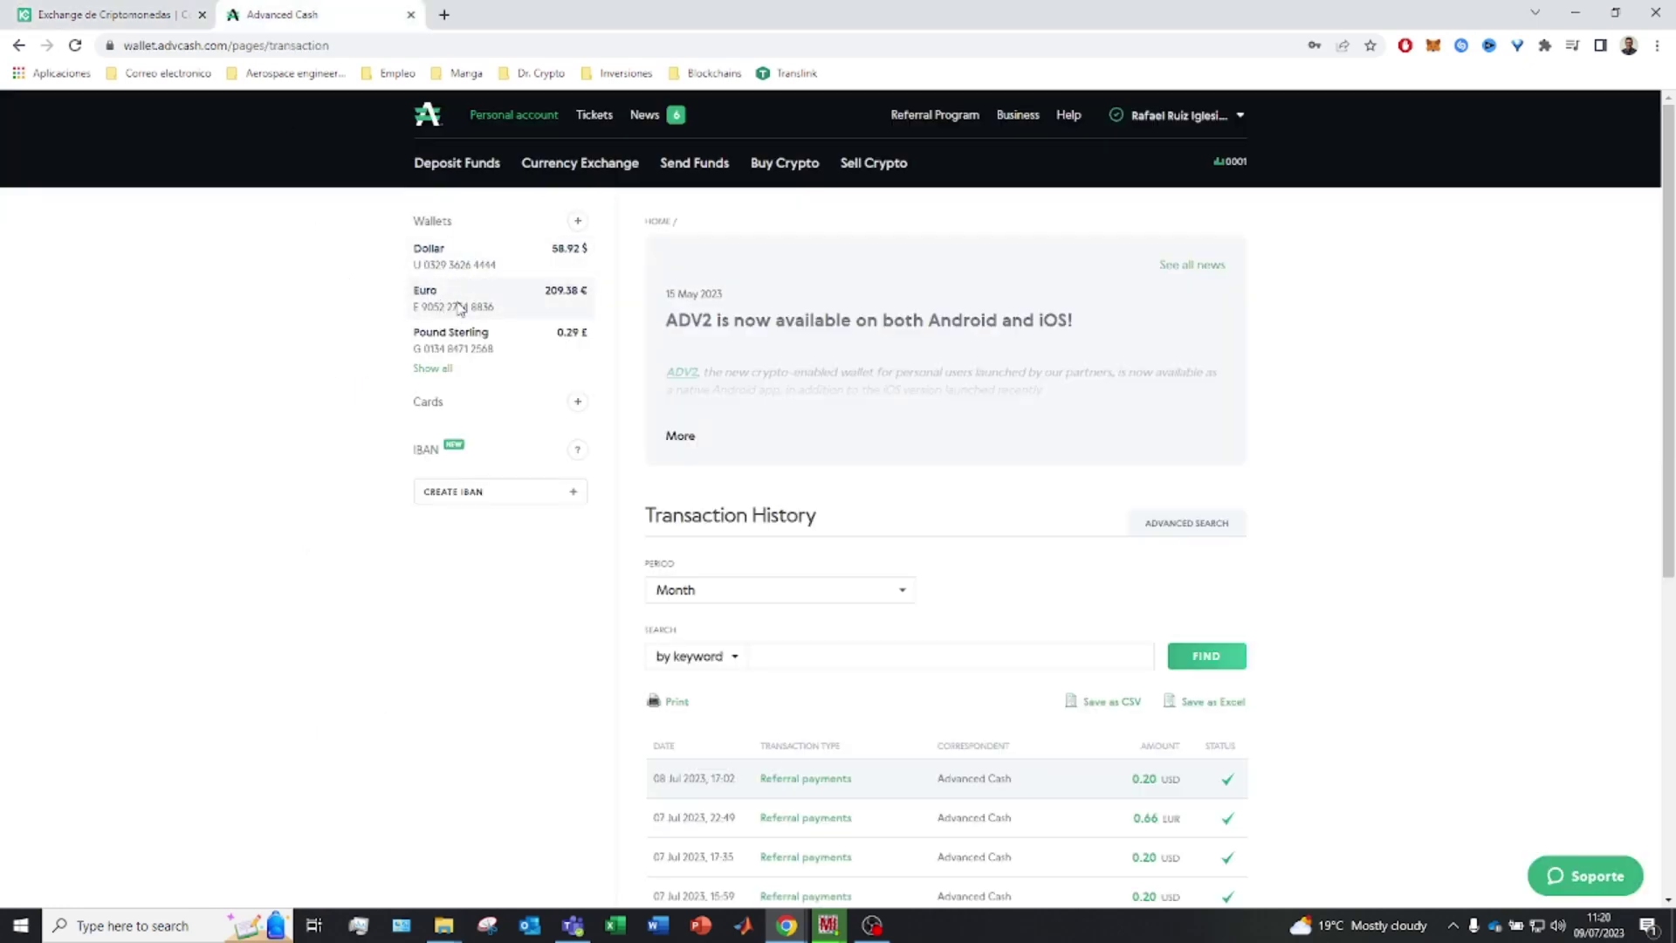
left_click(113, 14)
left_click(1312, 301)
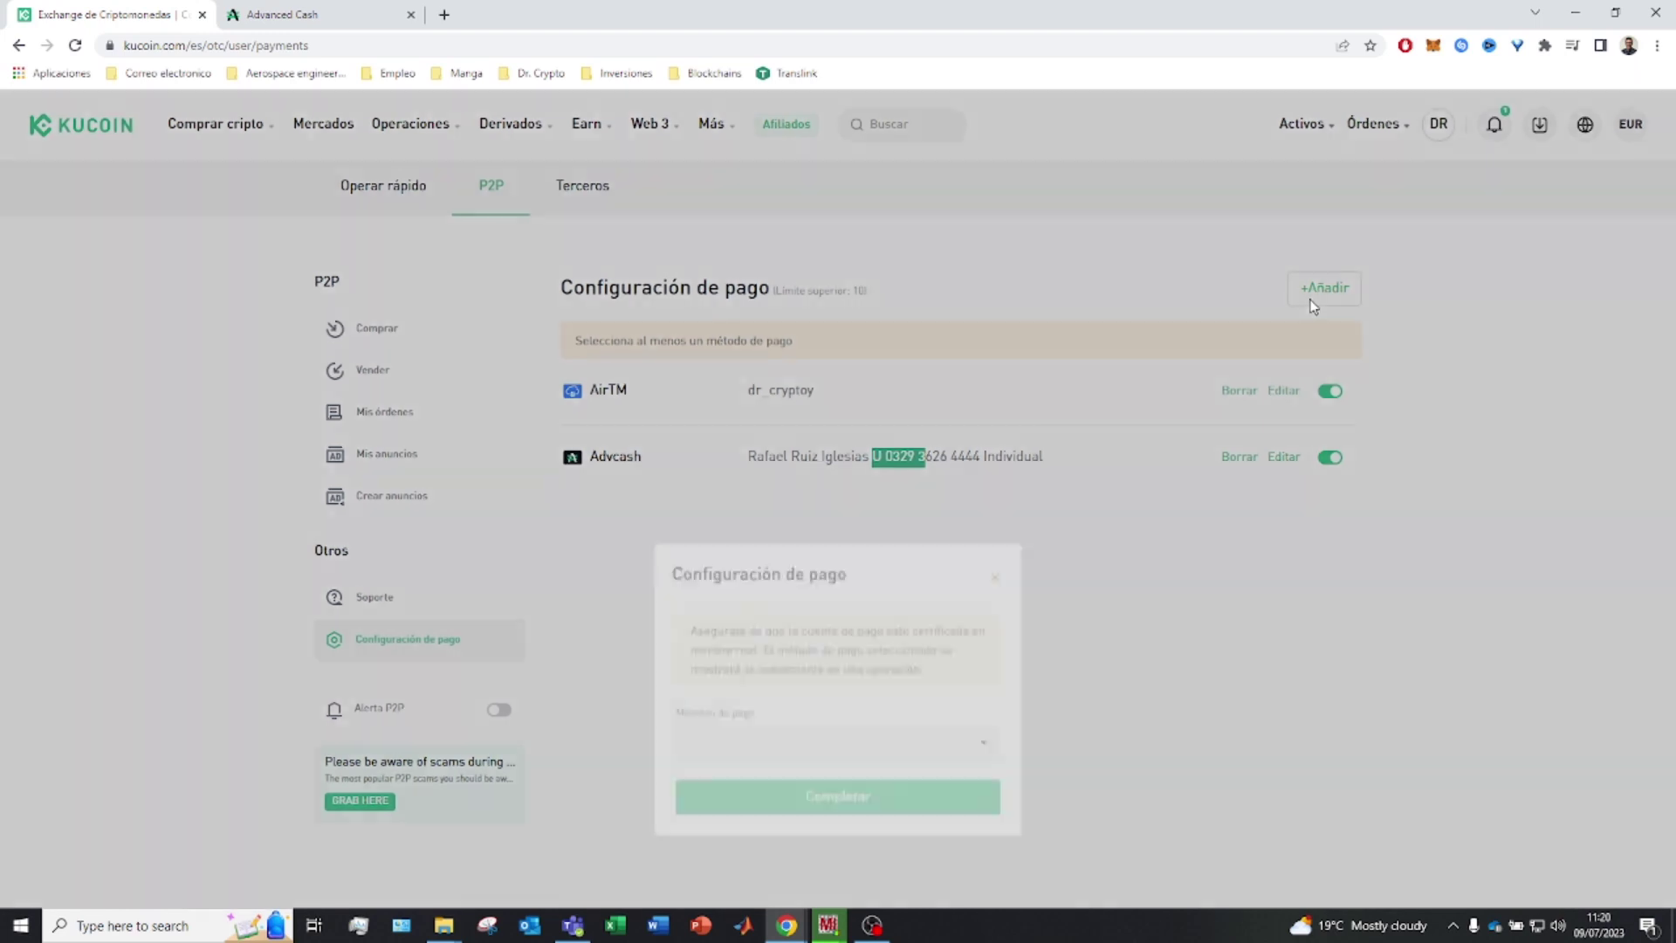
left_click(783, 559)
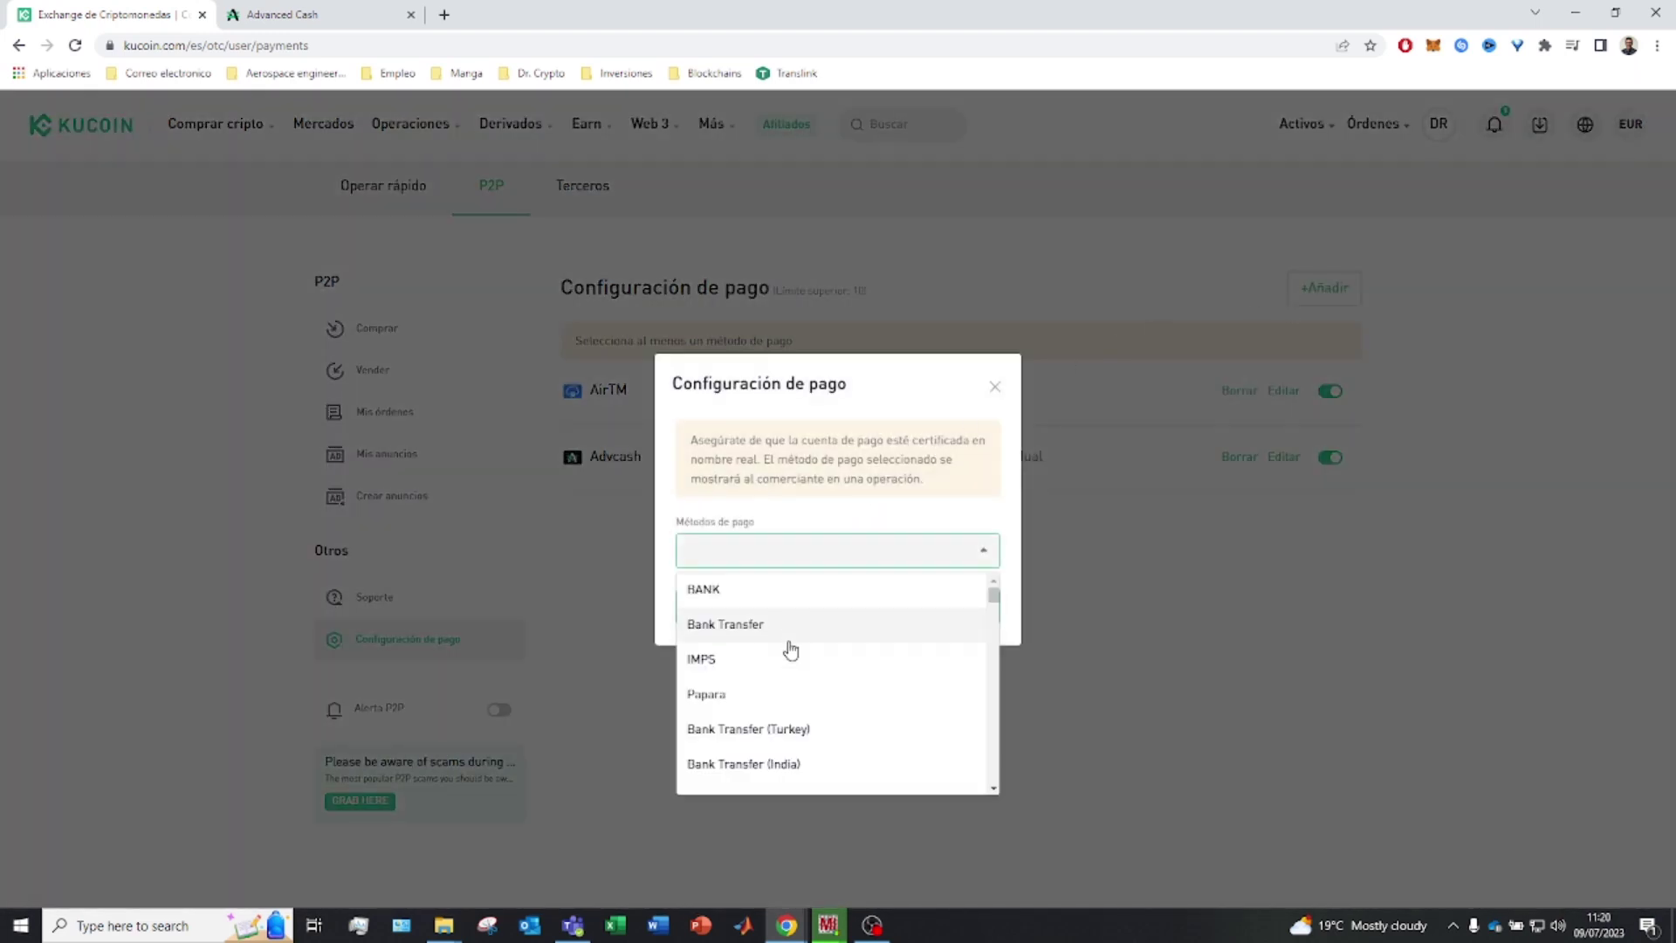
scroll(790, 650, "down", 5)
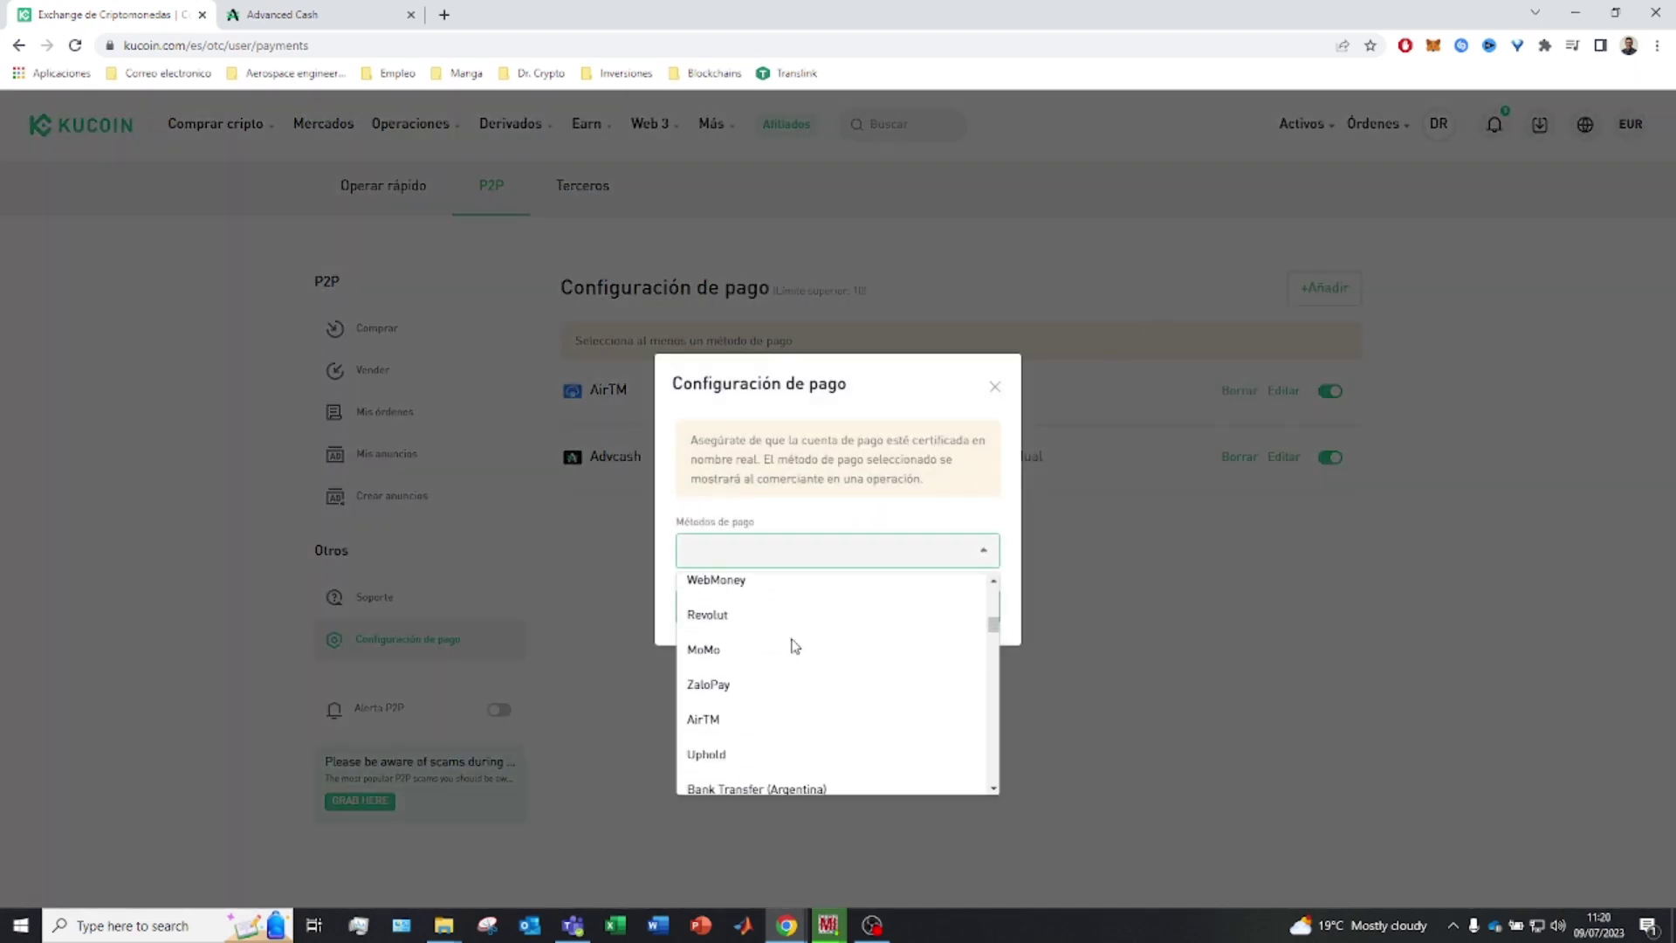
scroll(792, 646, "down", 5)
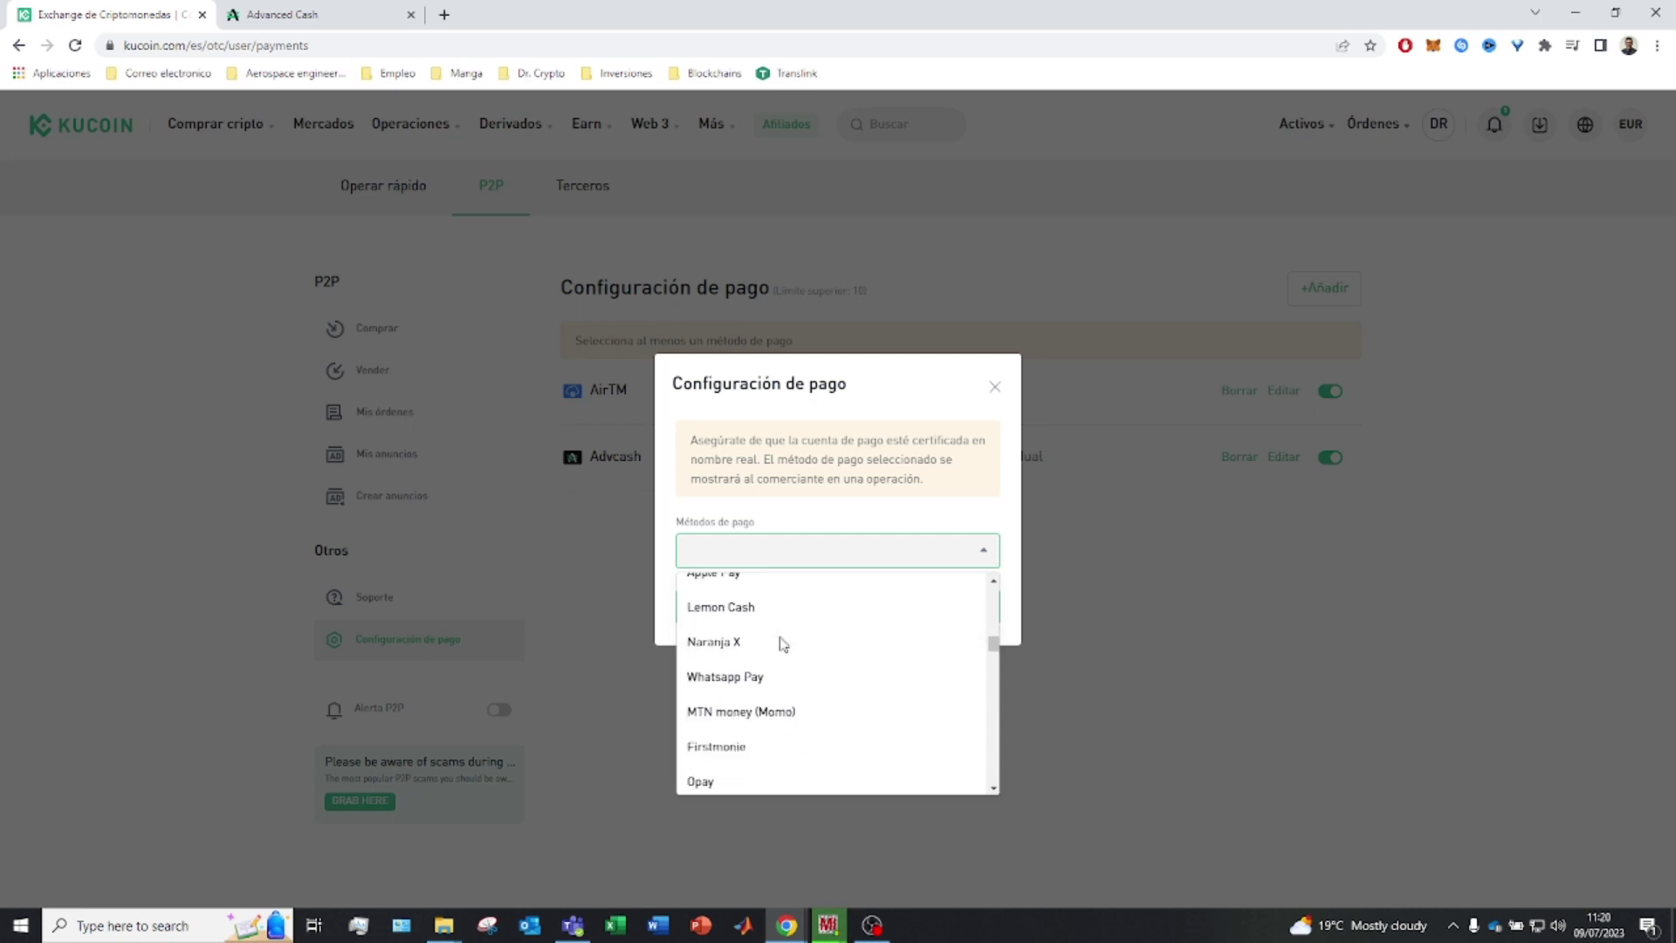
scroll(783, 644, "down", 5)
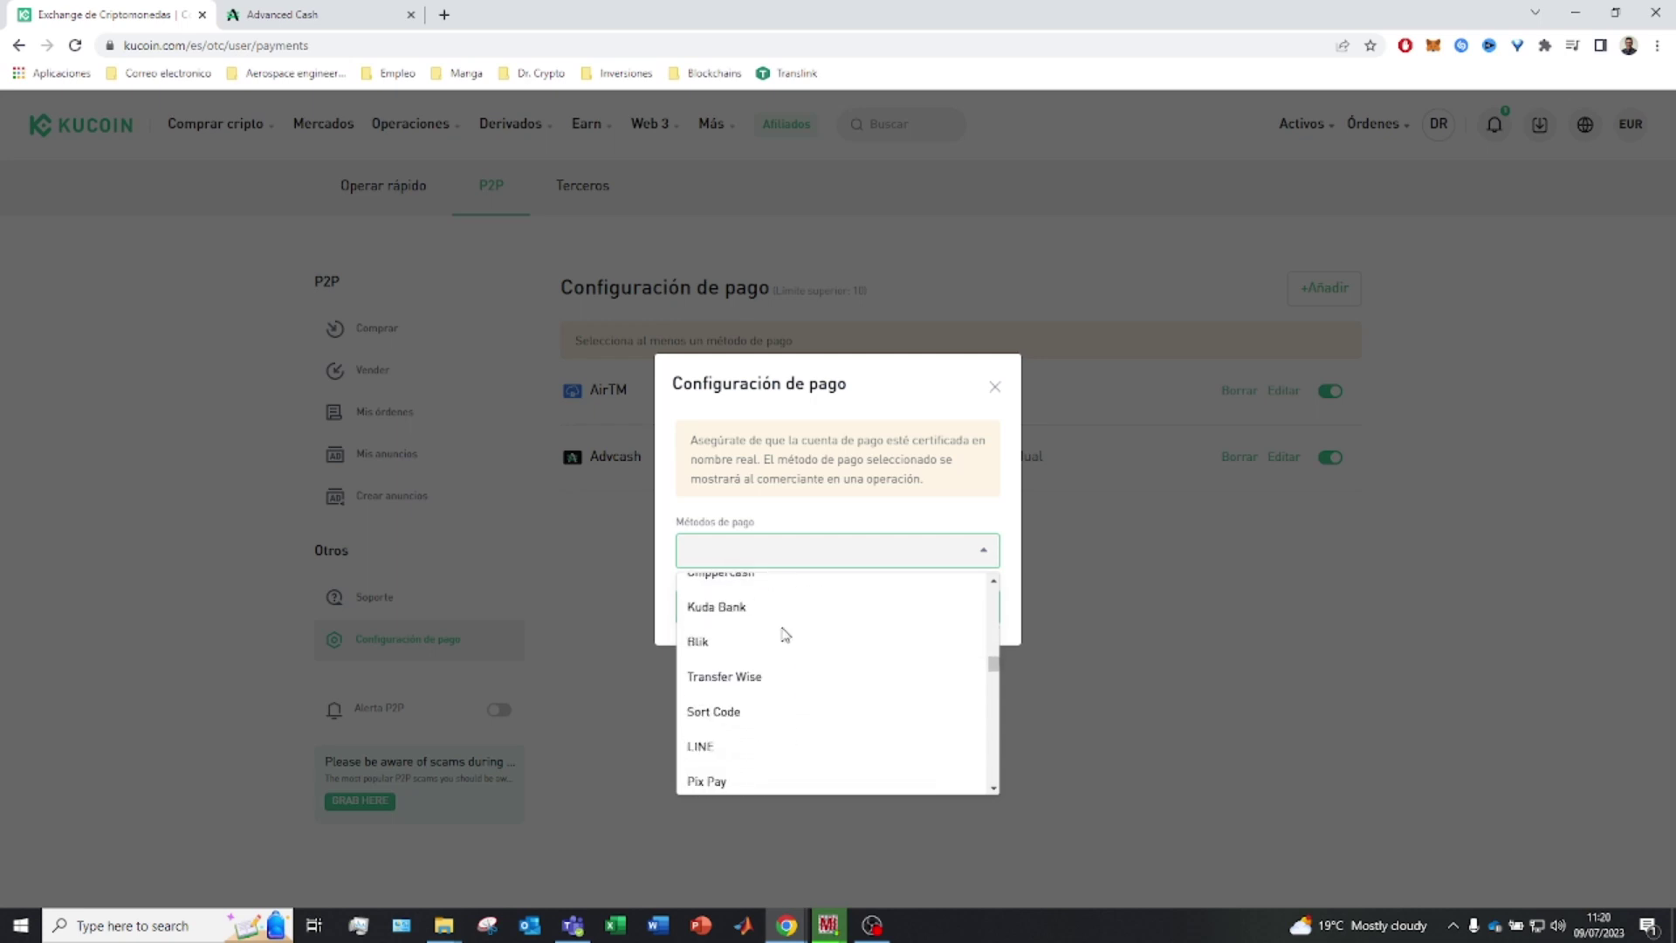
scroll(783, 635, "down", 5)
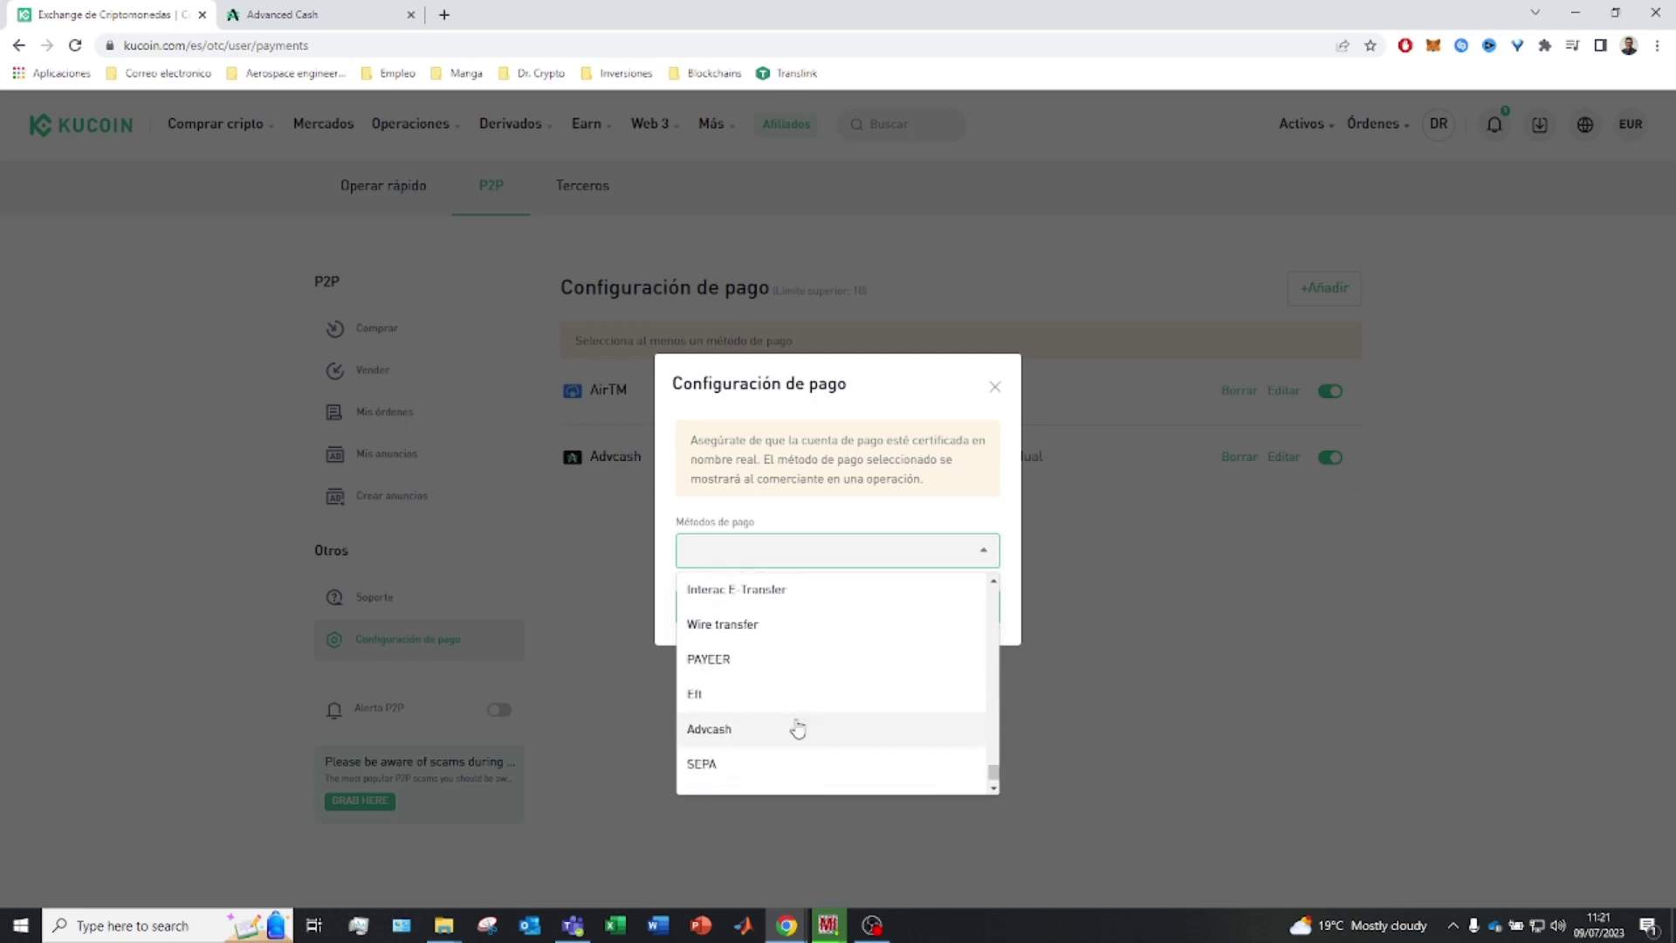
left_click(796, 728)
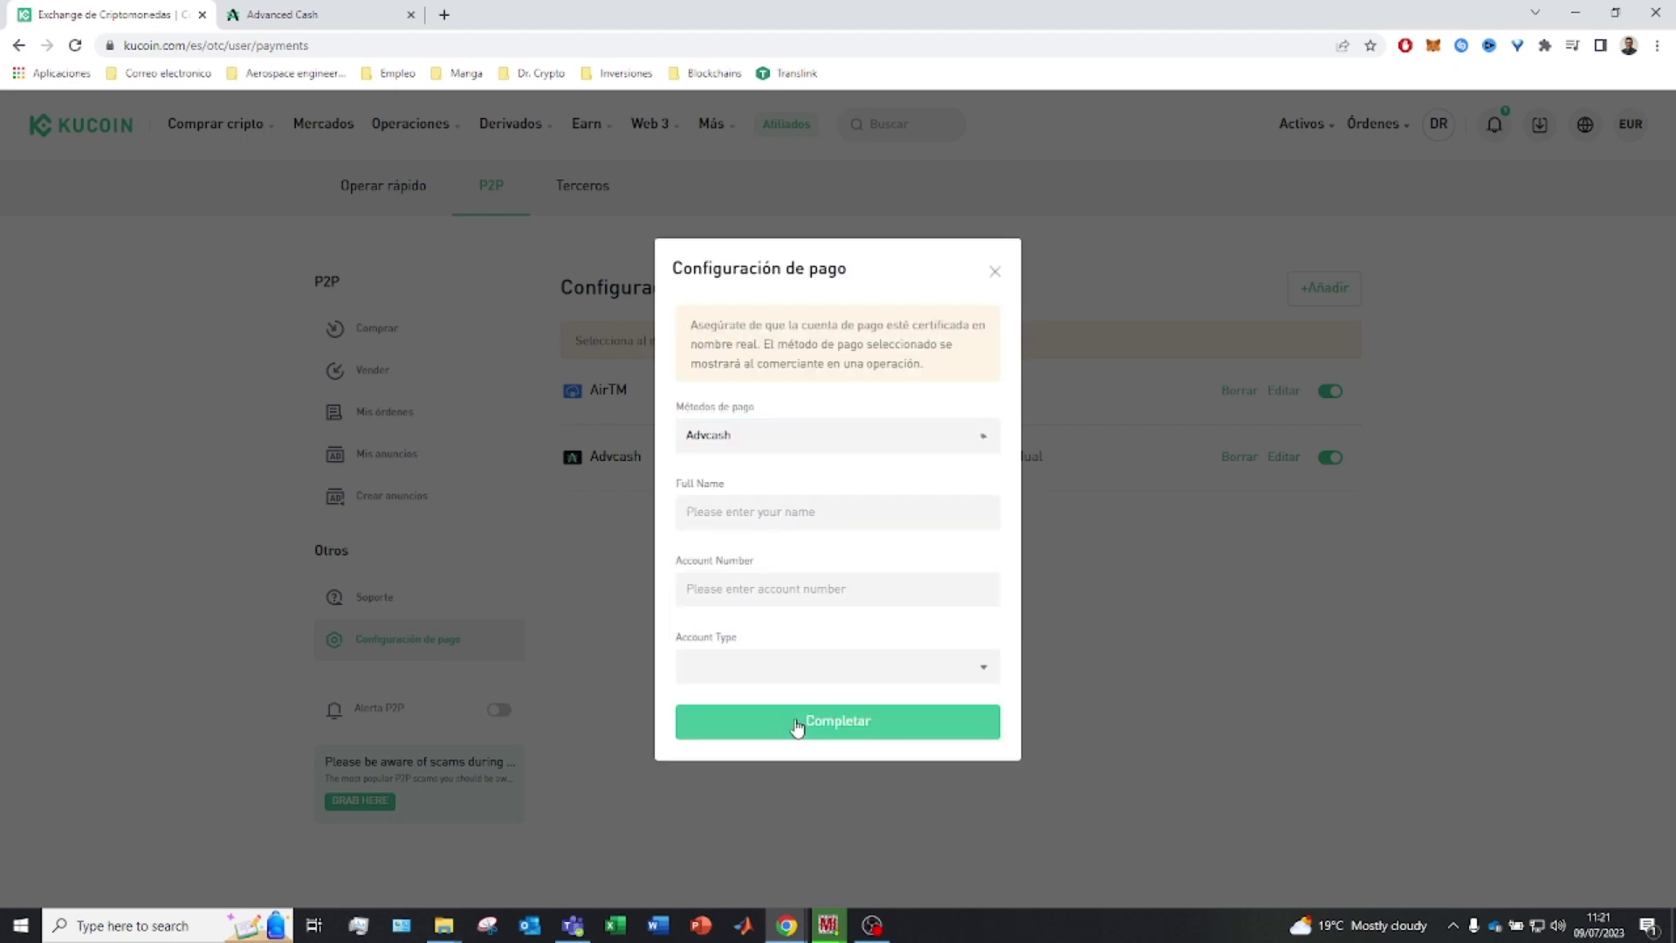
Fill in the holder's full name, paste the Euro wallet number, choose Individual, and submit
left_click(805, 512)
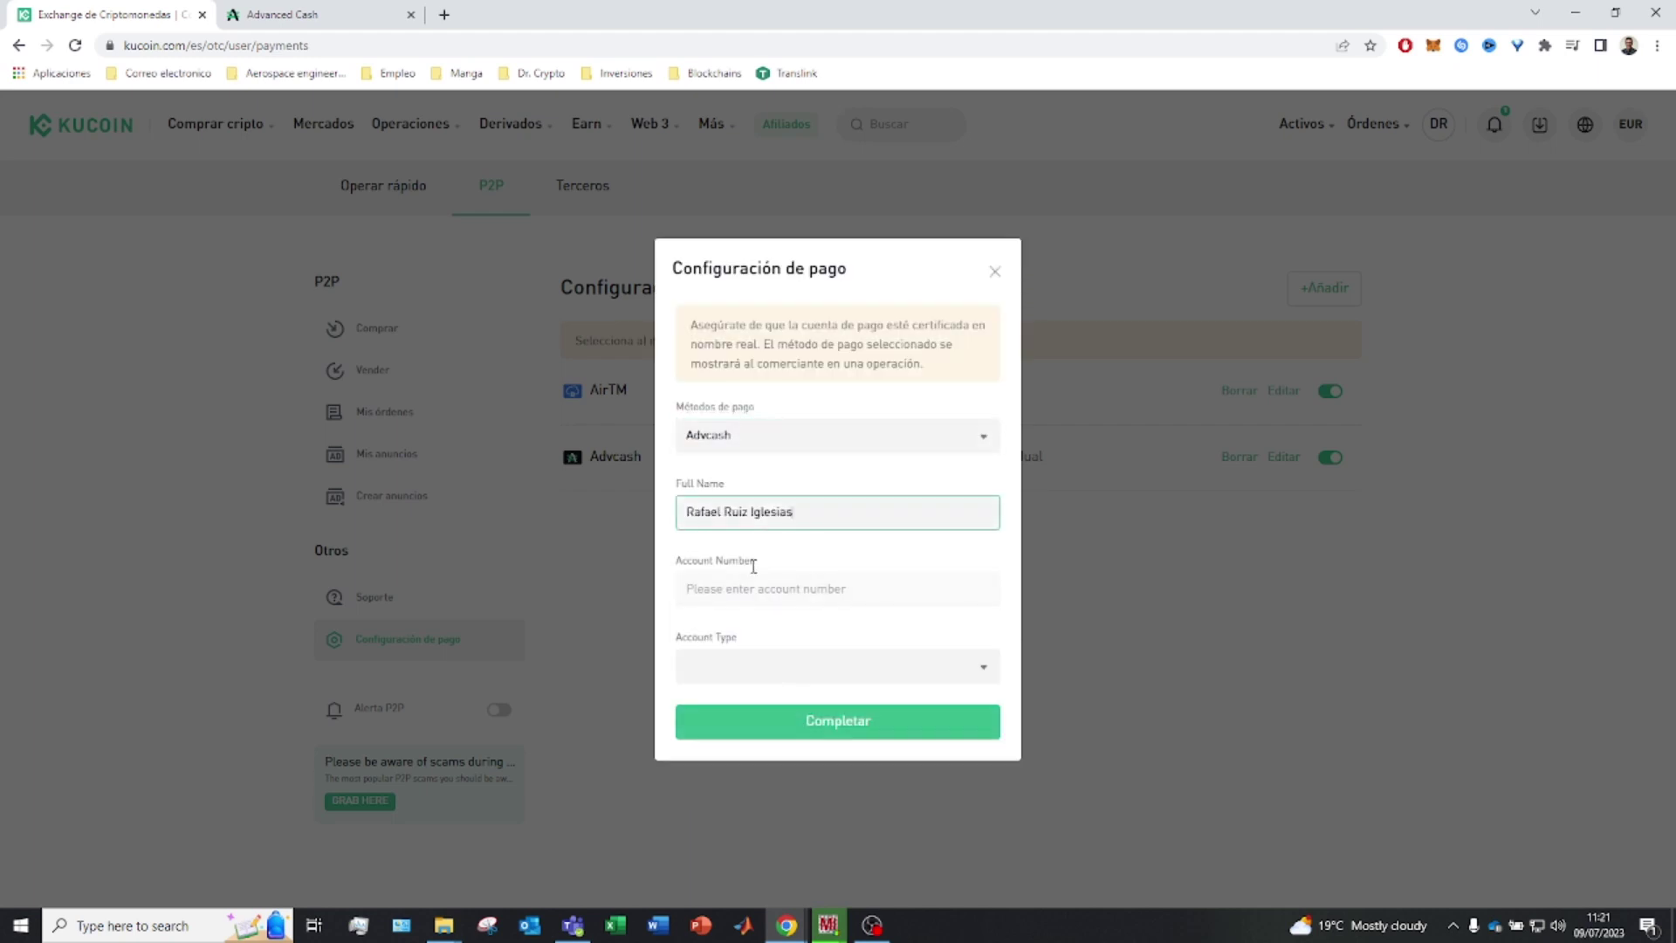
left_click(288, 14)
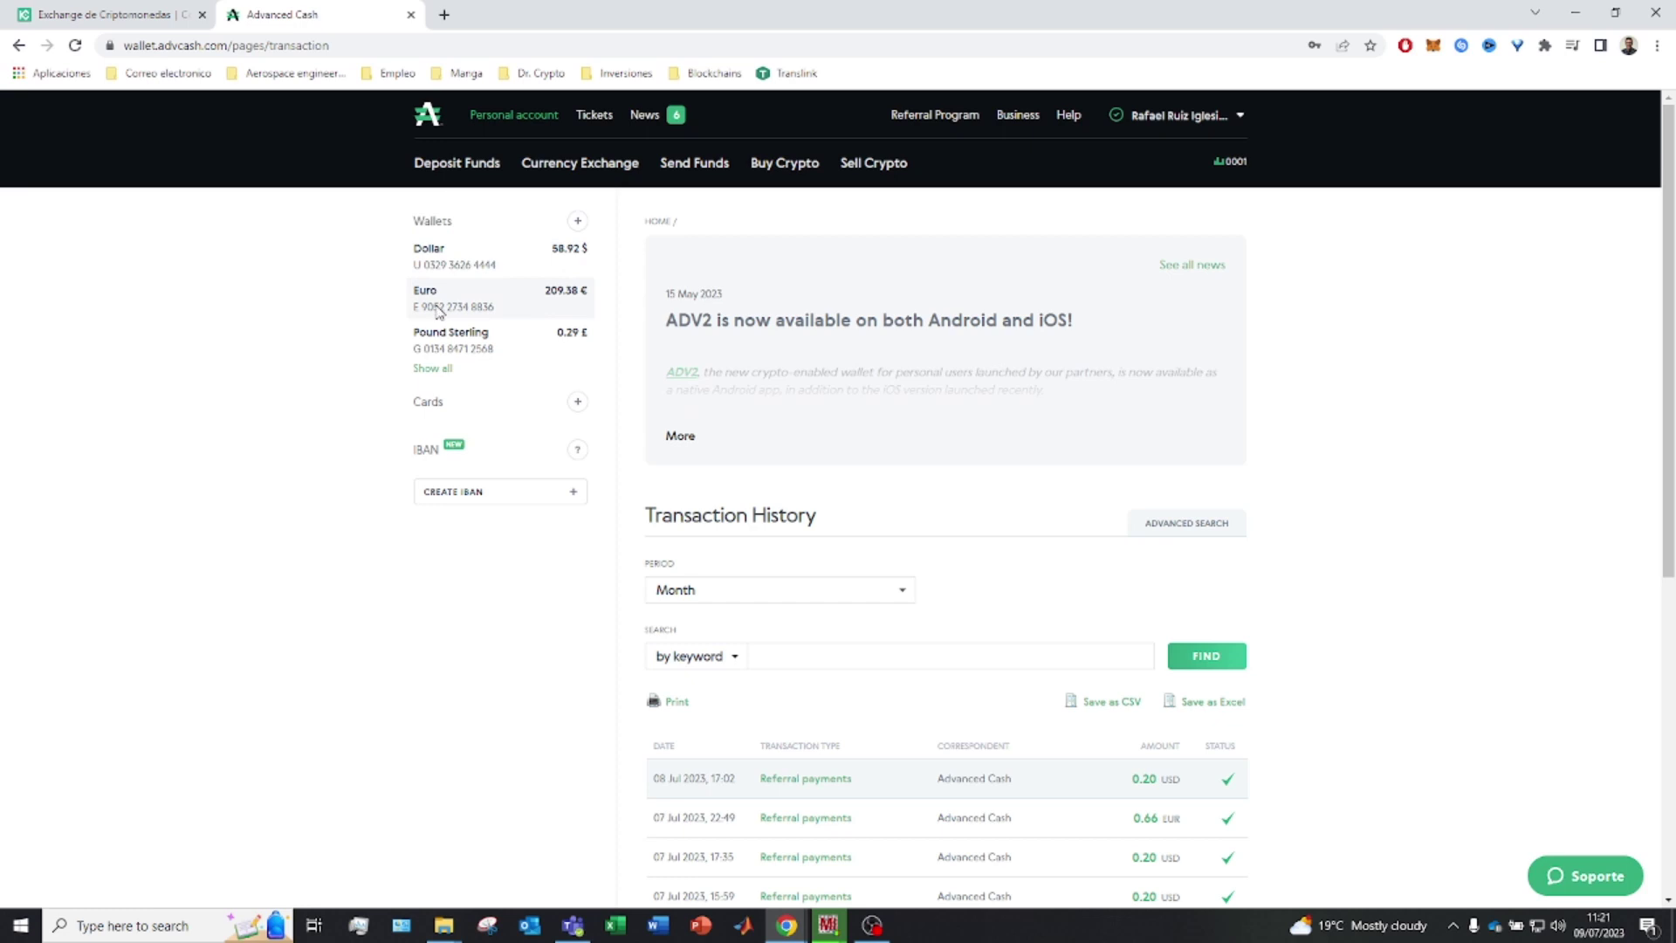
left_click_drag(505, 309, 415, 319)
key("ctrl+c")
left_click(105, 14)
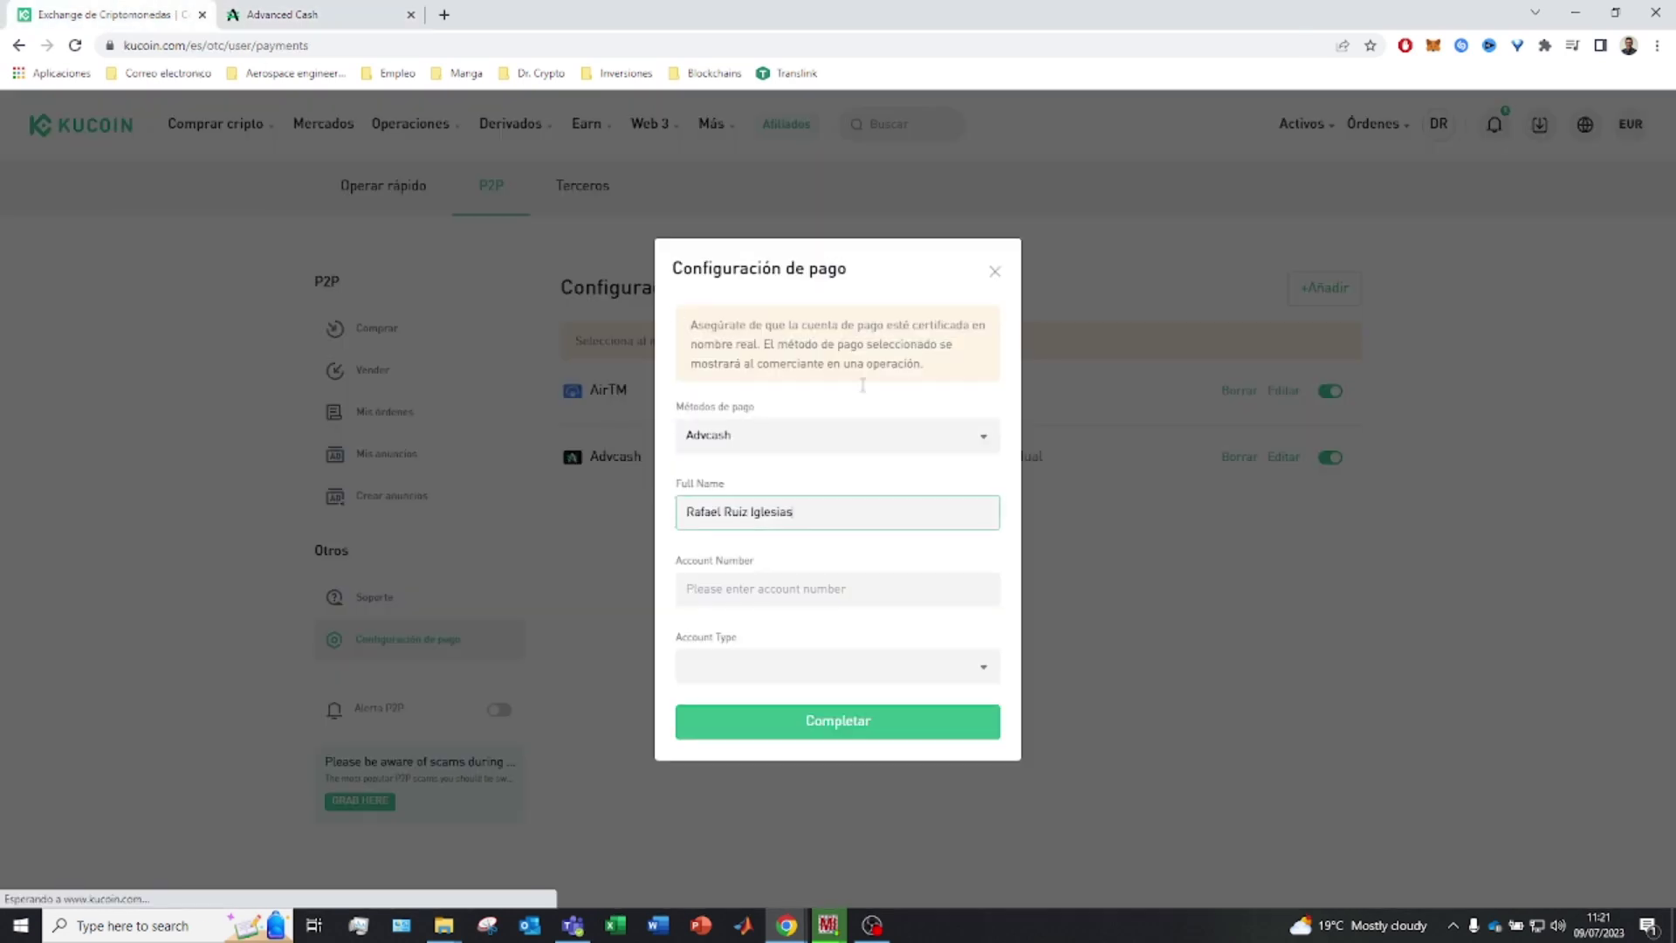
left_click(827, 590)
key("ctrl+v")
left_click(799, 668)
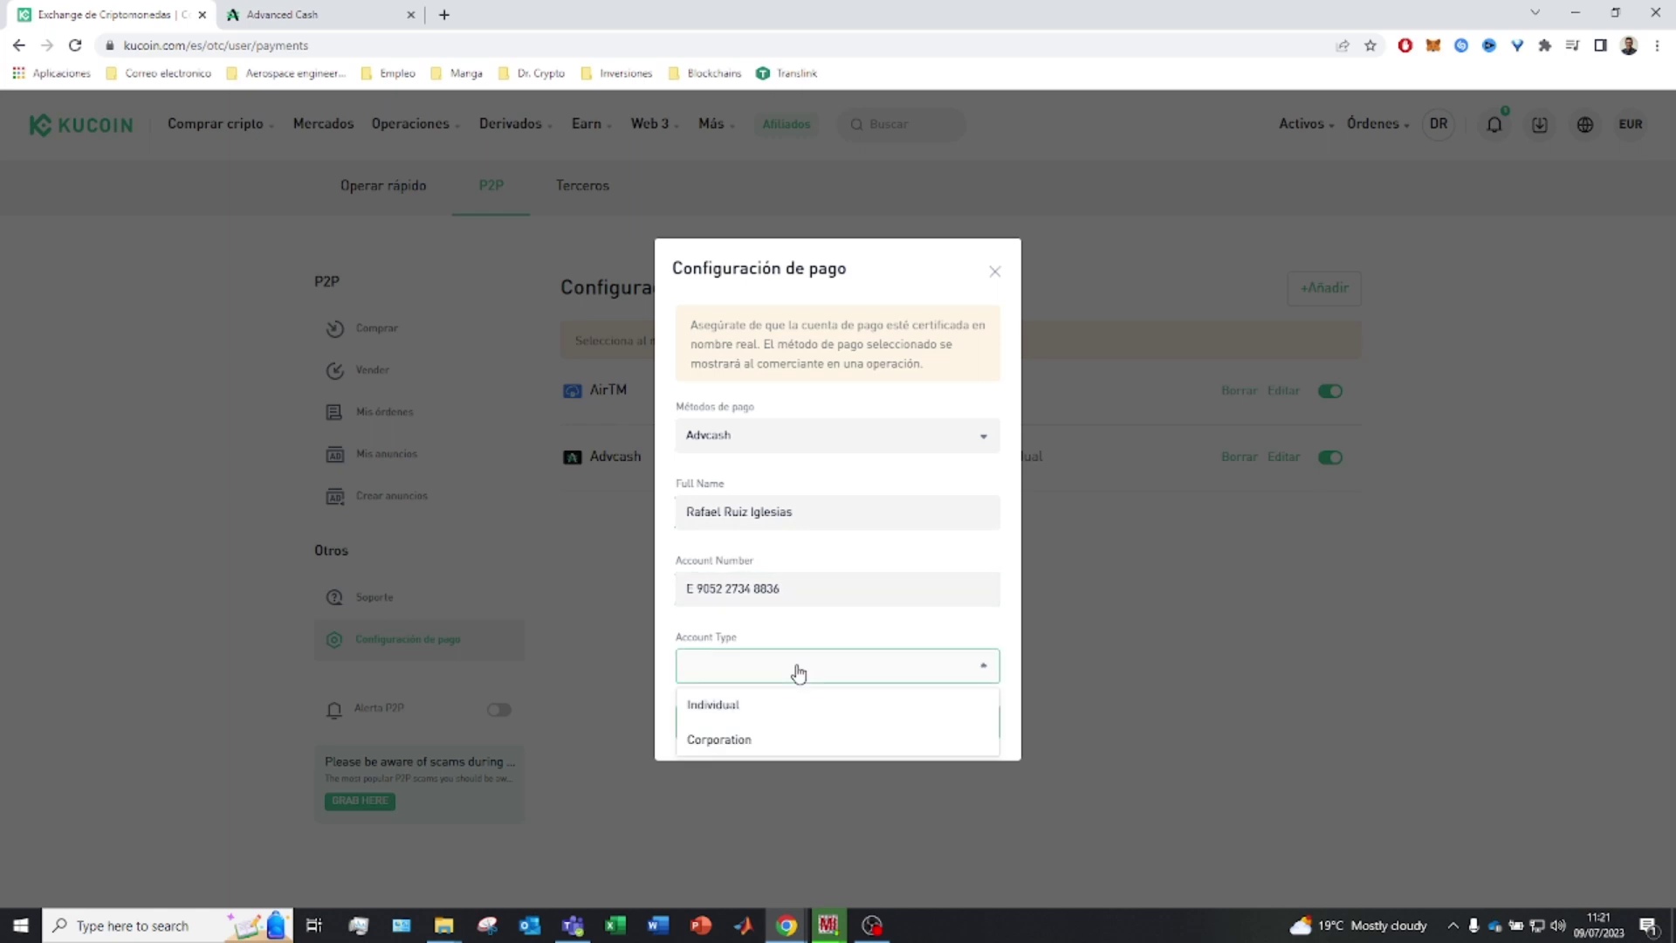
left_click(757, 699)
left_click(819, 721)
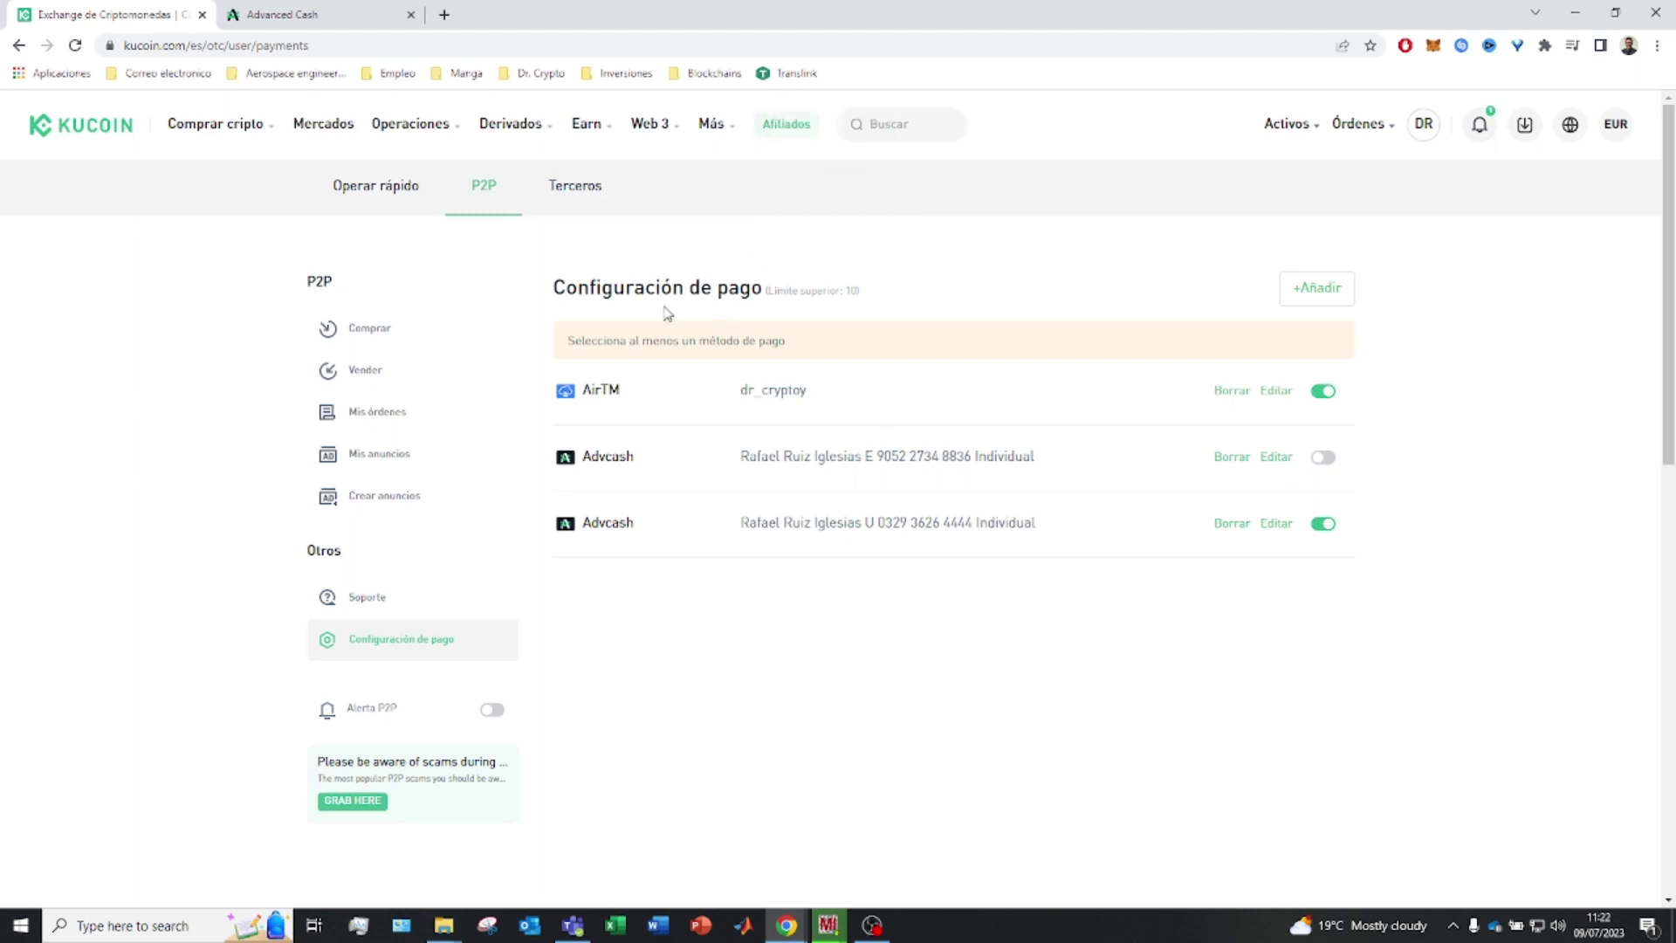
Show the P2P USDT buy offers priced in EUR
left_click(370, 335)
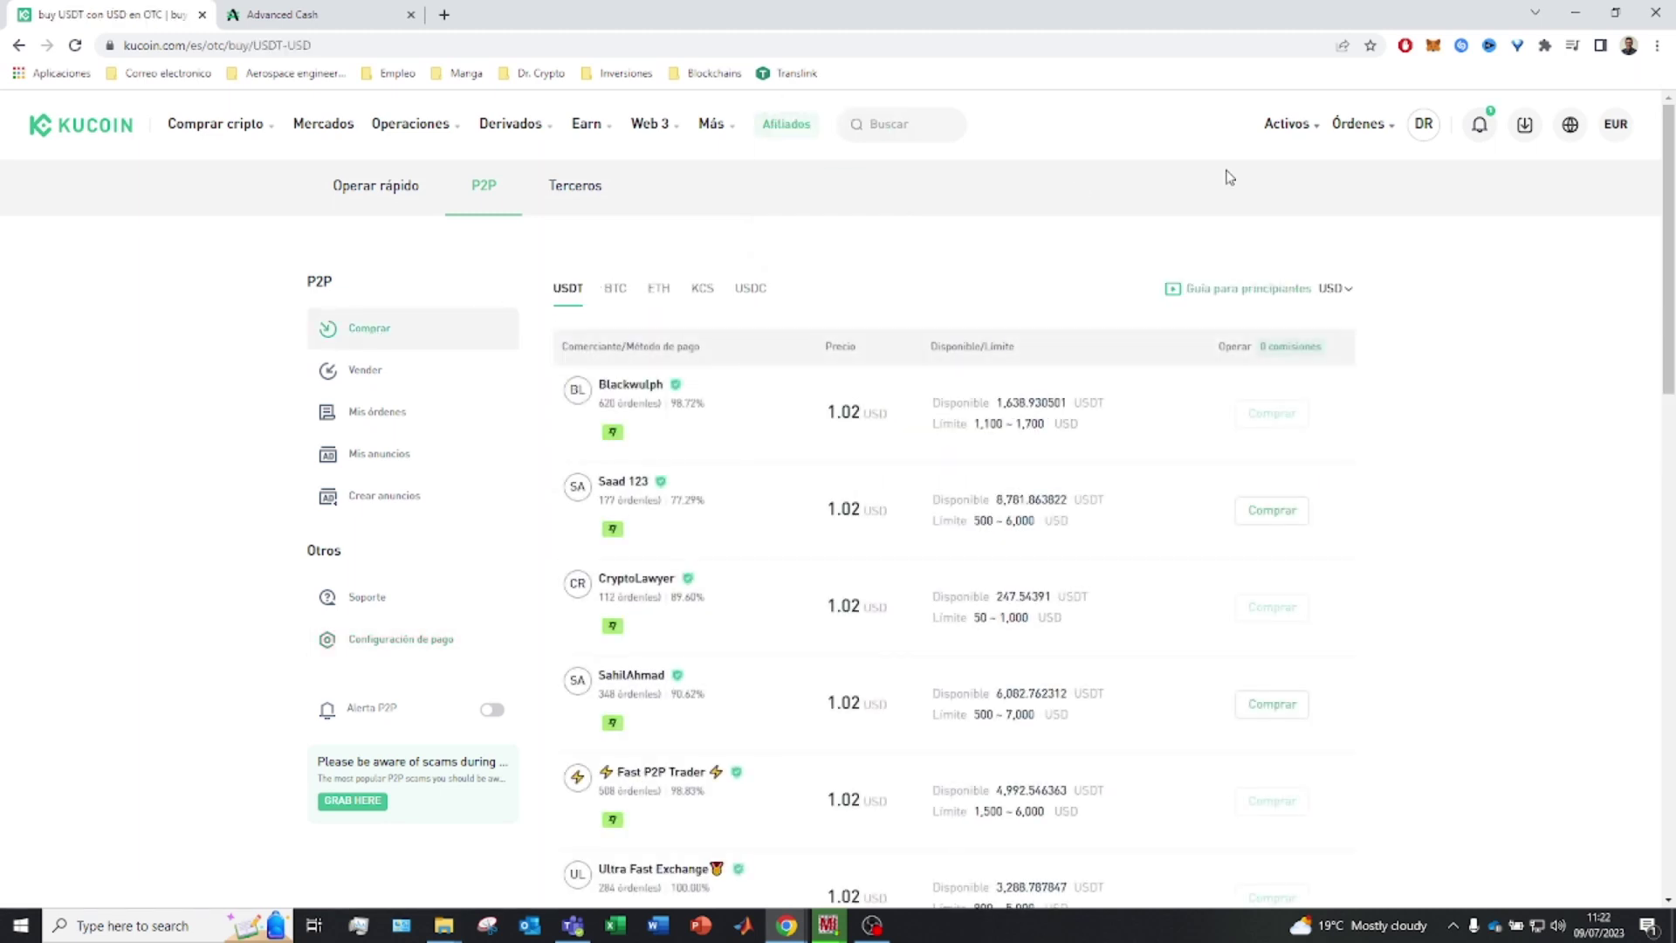
left_click(1342, 297)
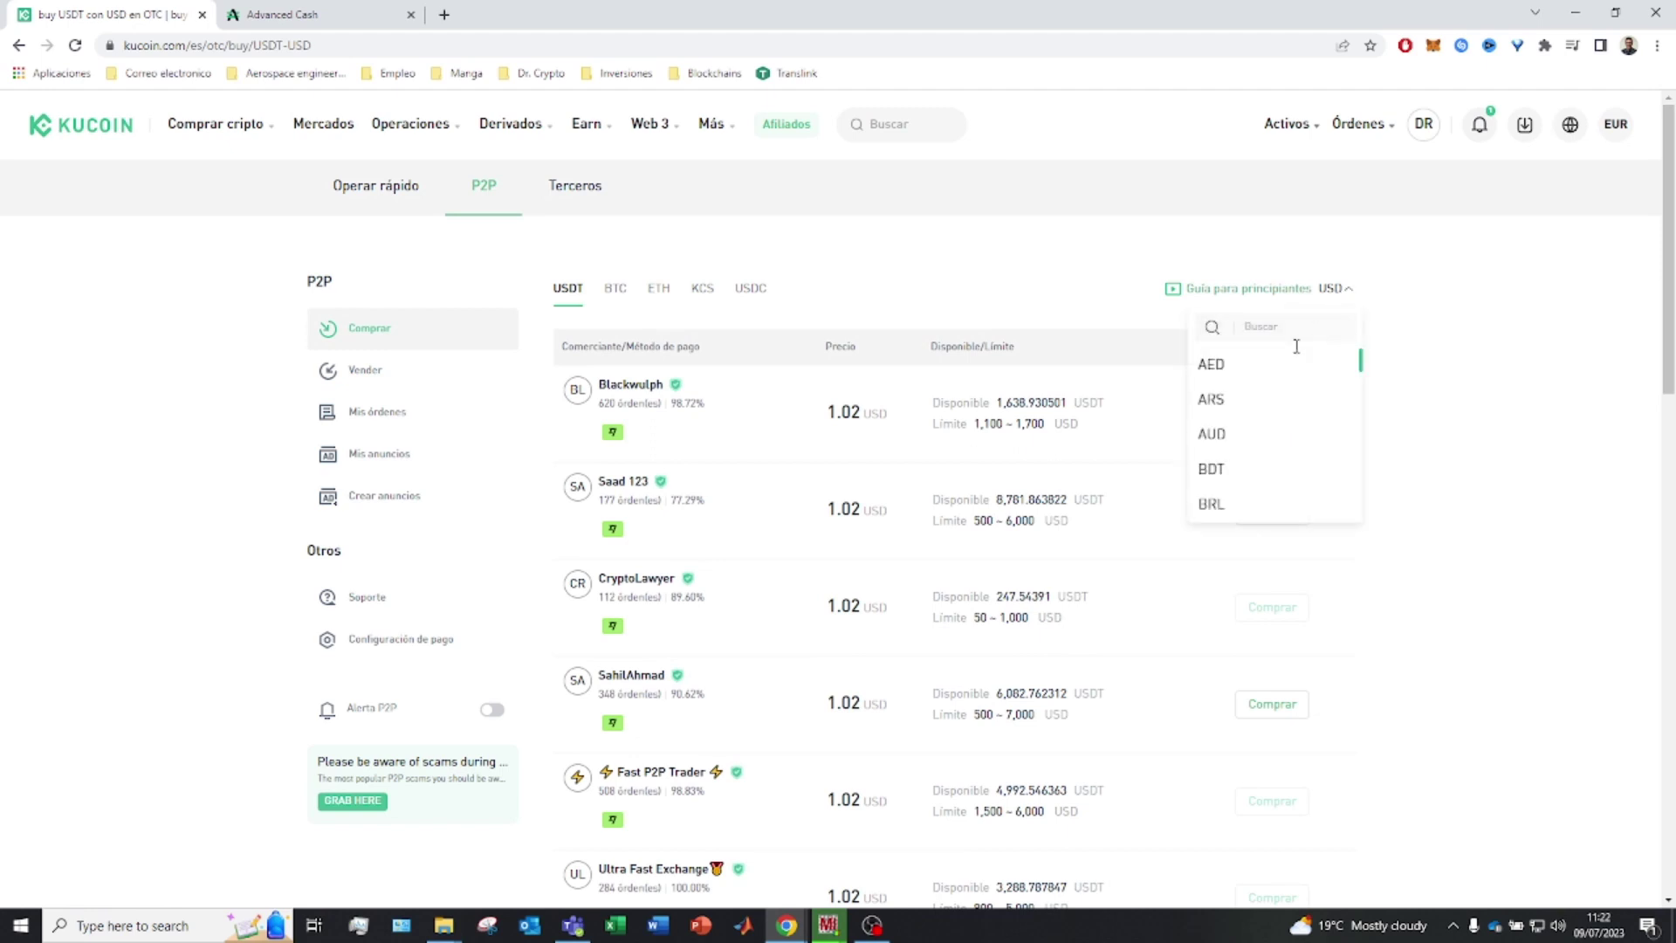
scroll(1265, 416, "down", 5)
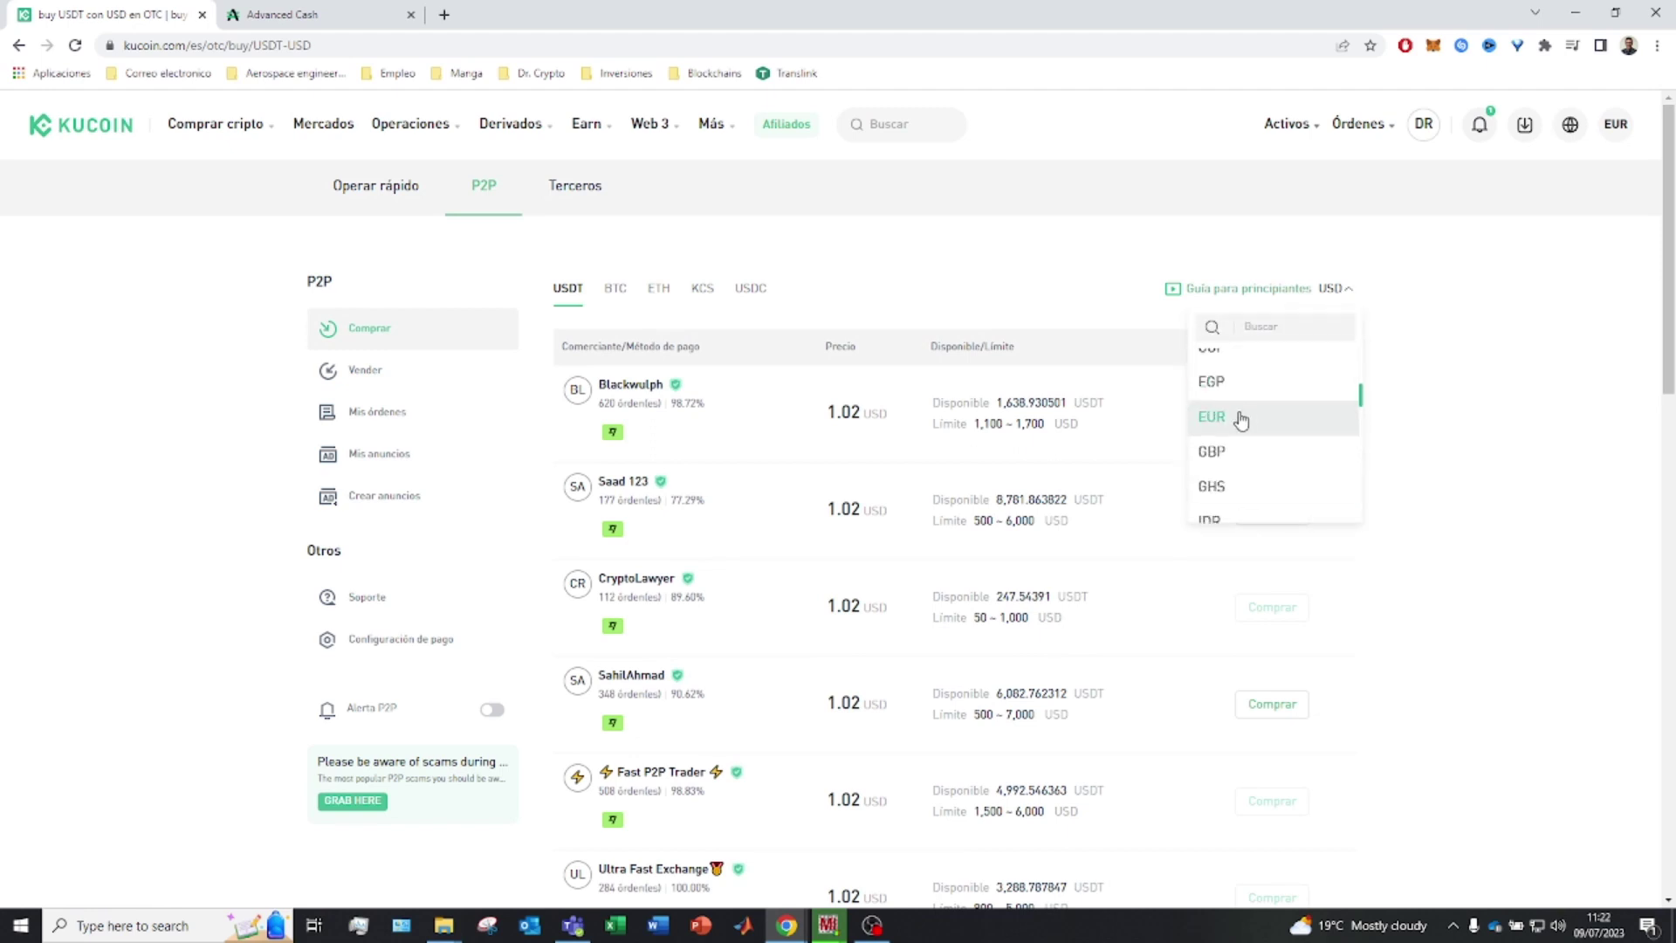
left_click(1240, 420)
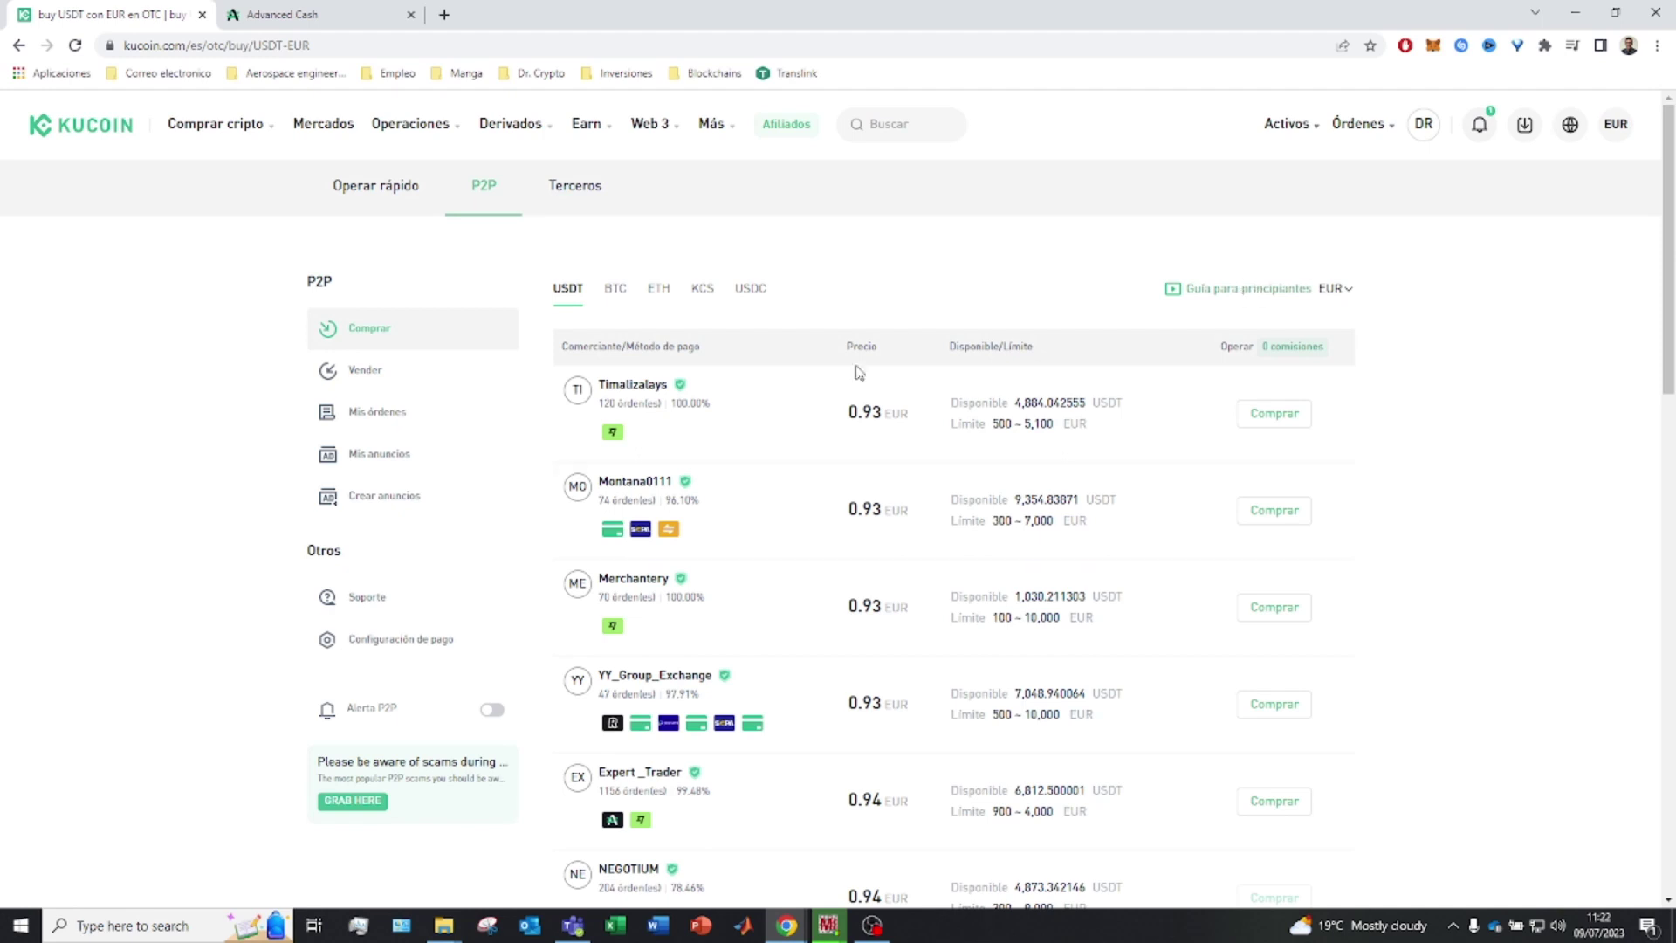
Review the top EUR offer's merchant and its 0.93 EUR per USDT price
scroll(789, 486, "down", 2)
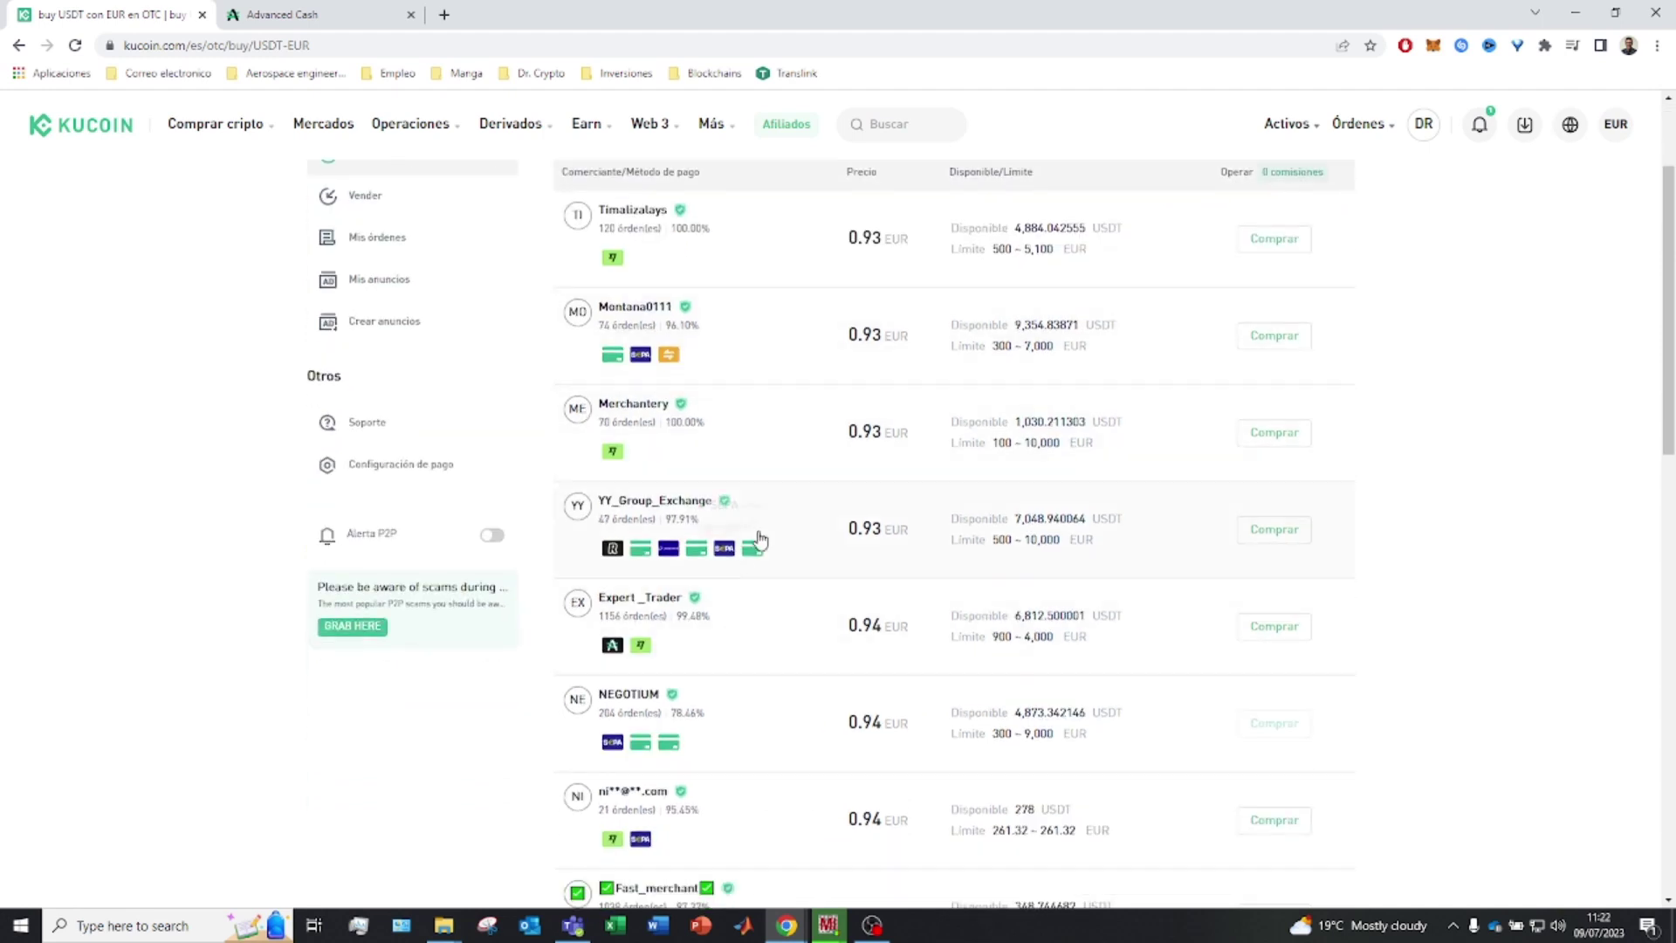
scroll(792, 498, "down", 1)
scroll(638, 524, "up", 3)
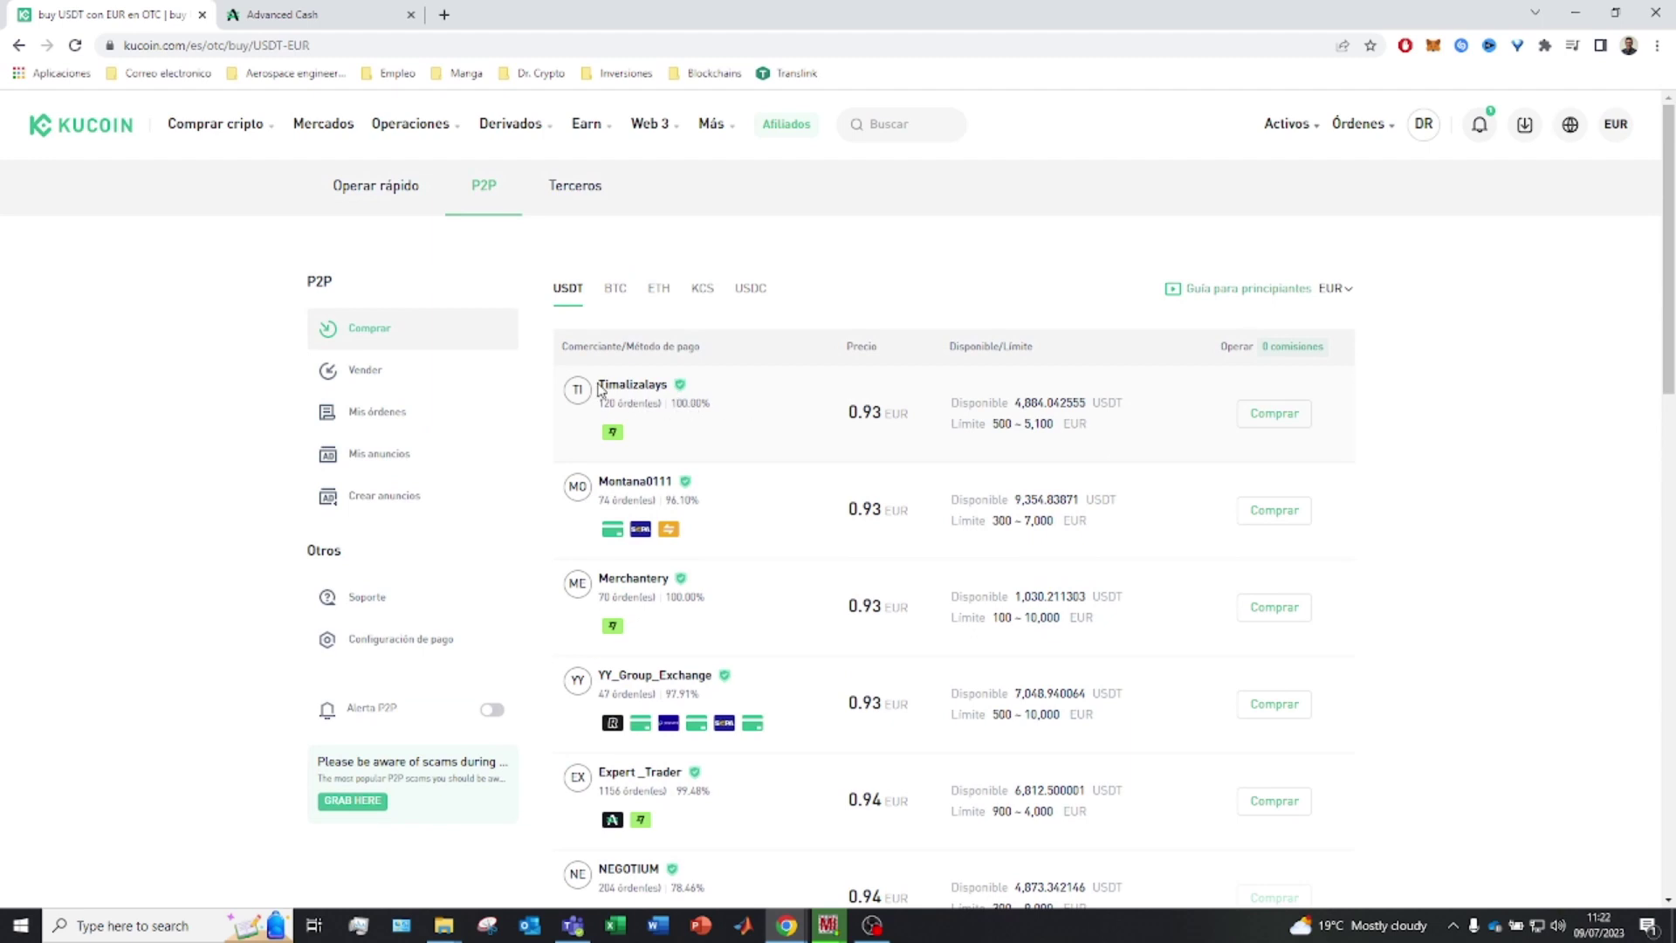
left_click_drag(601, 382, 724, 412)
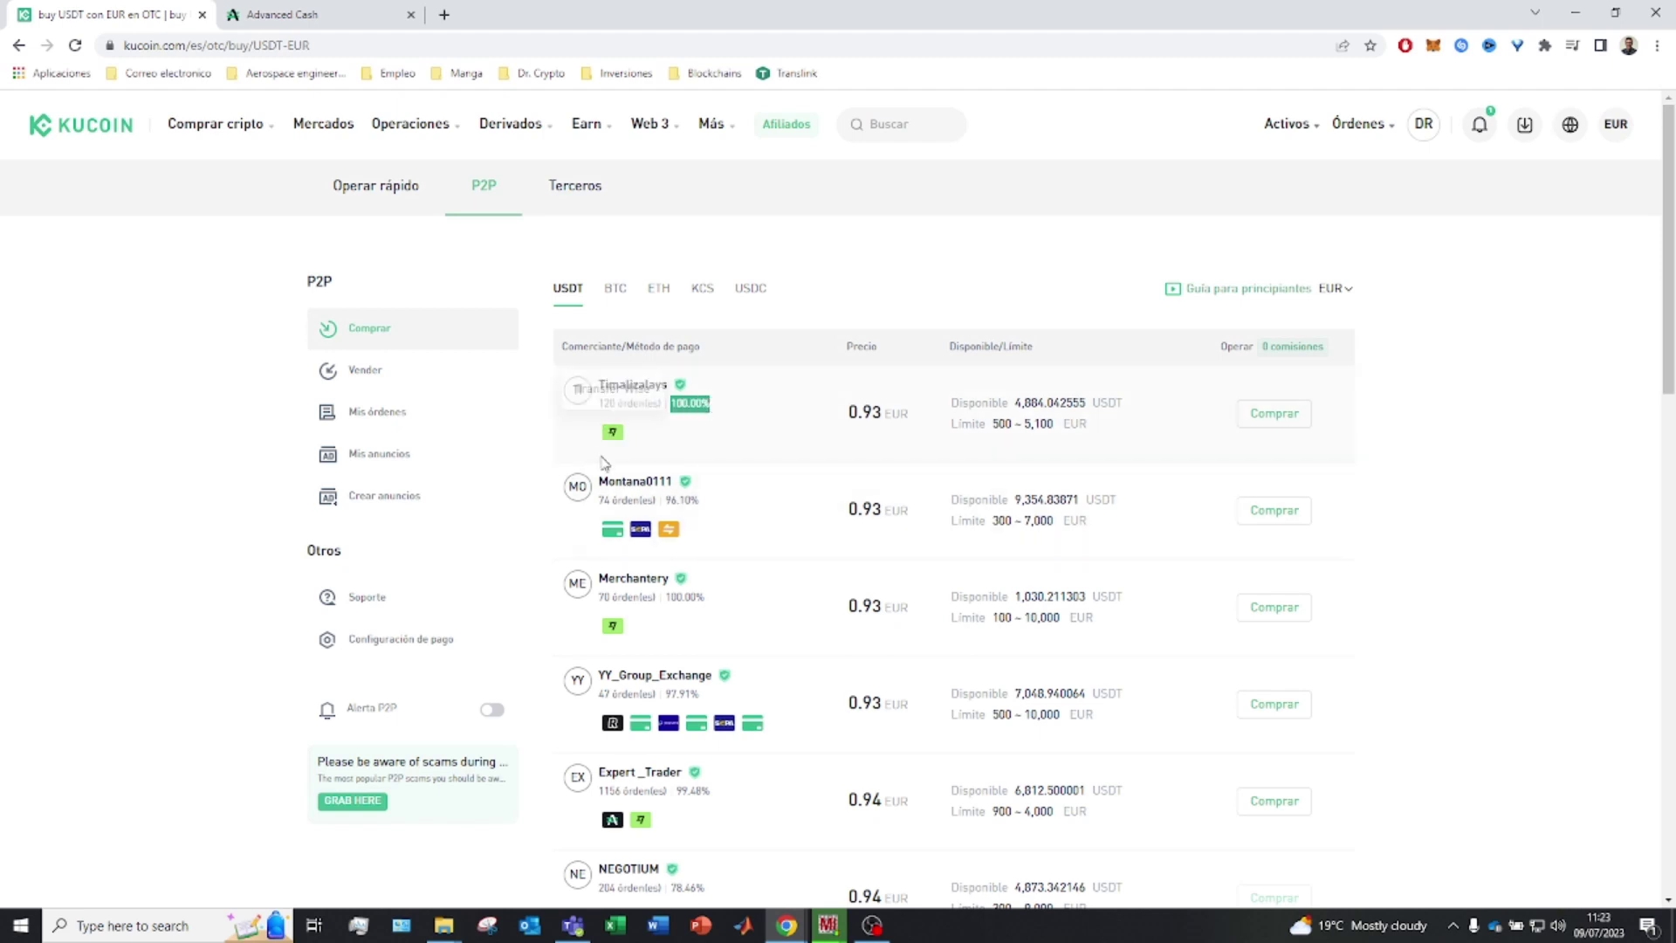
mouse_move(613, 438)
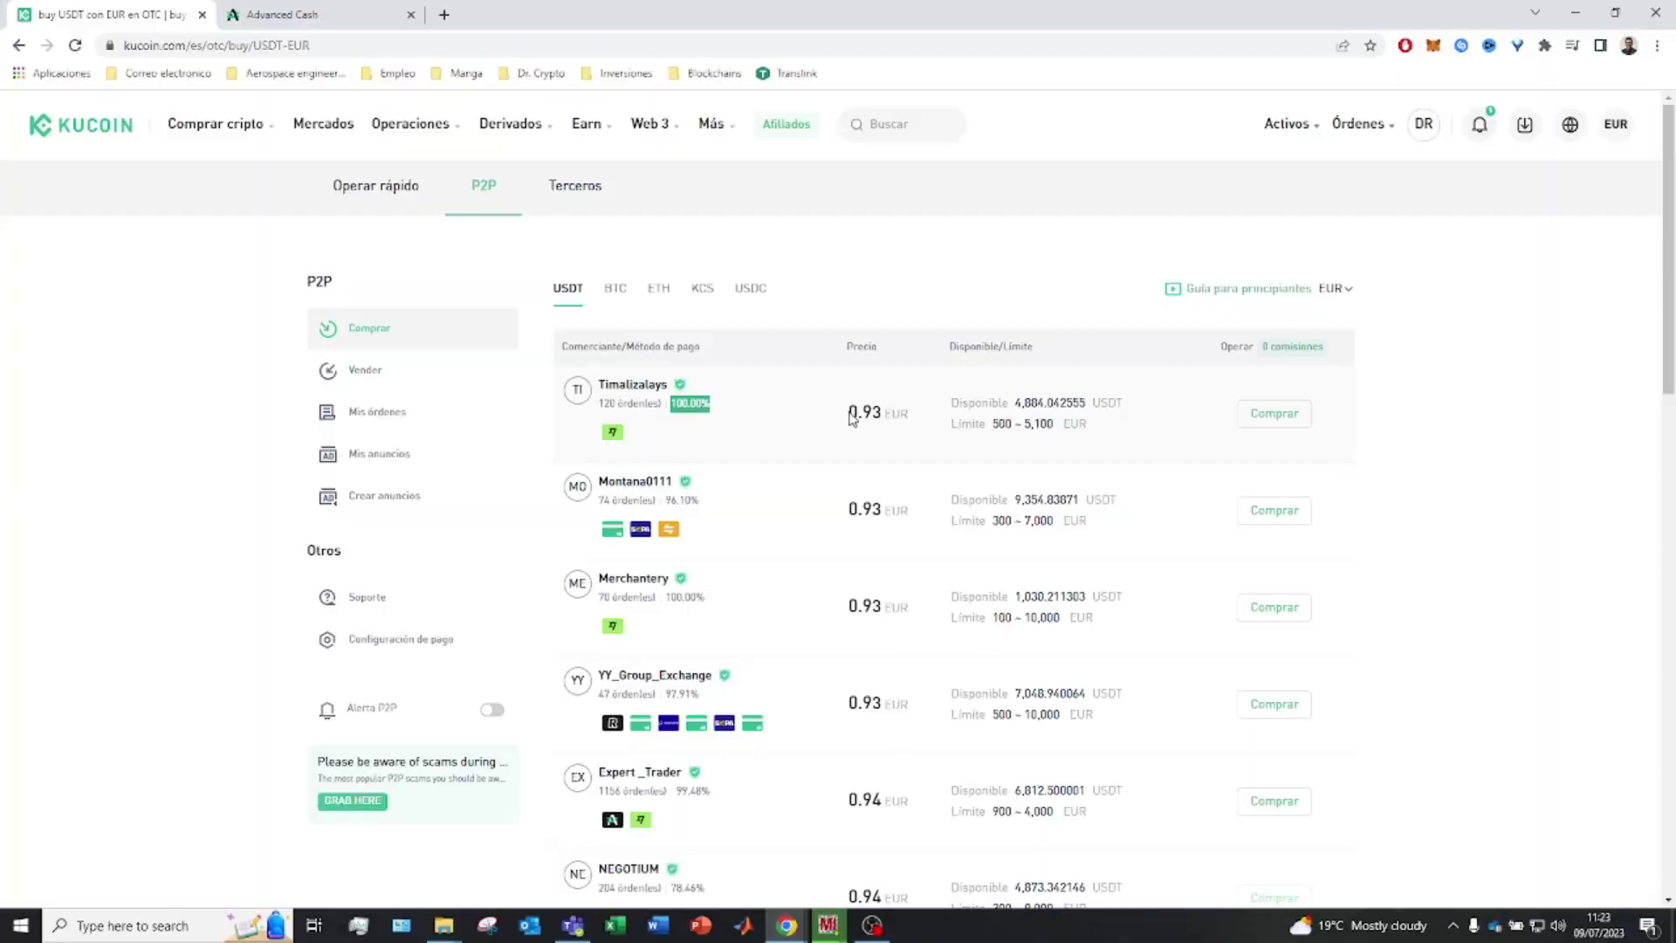
left_click_drag(850, 414, 911, 414)
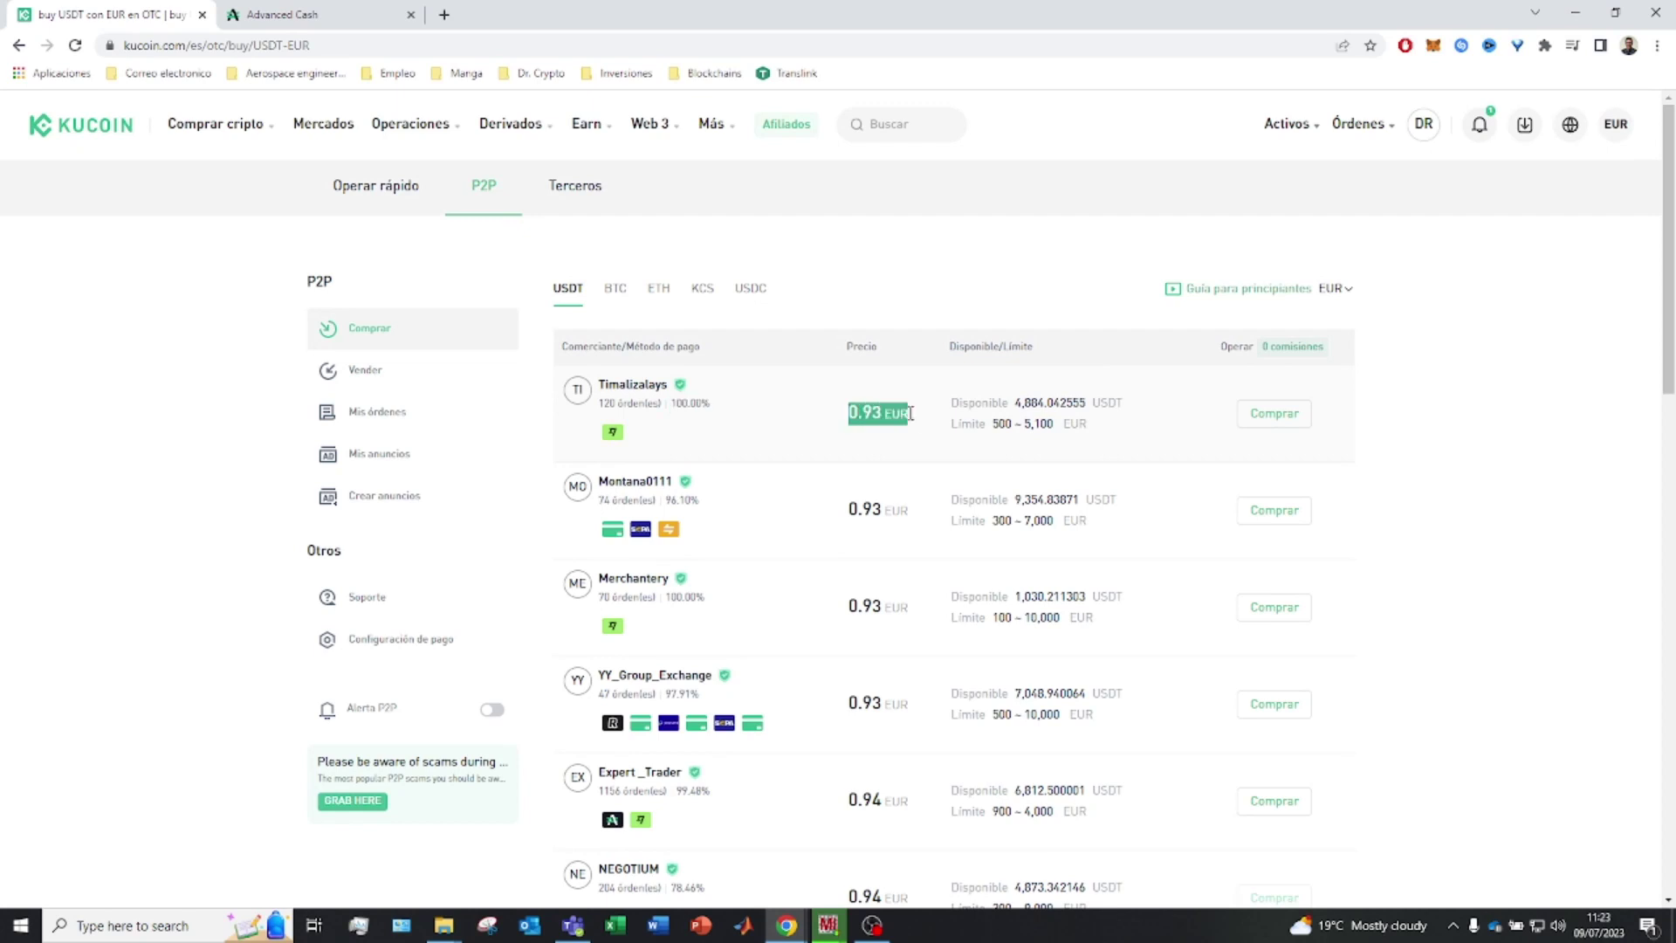
left_click(444, 15)
Google 'usdt a eur' to check the rate (1 USDT ≈ 0,91 €), then return to KuCoin
type("usdt a eur")
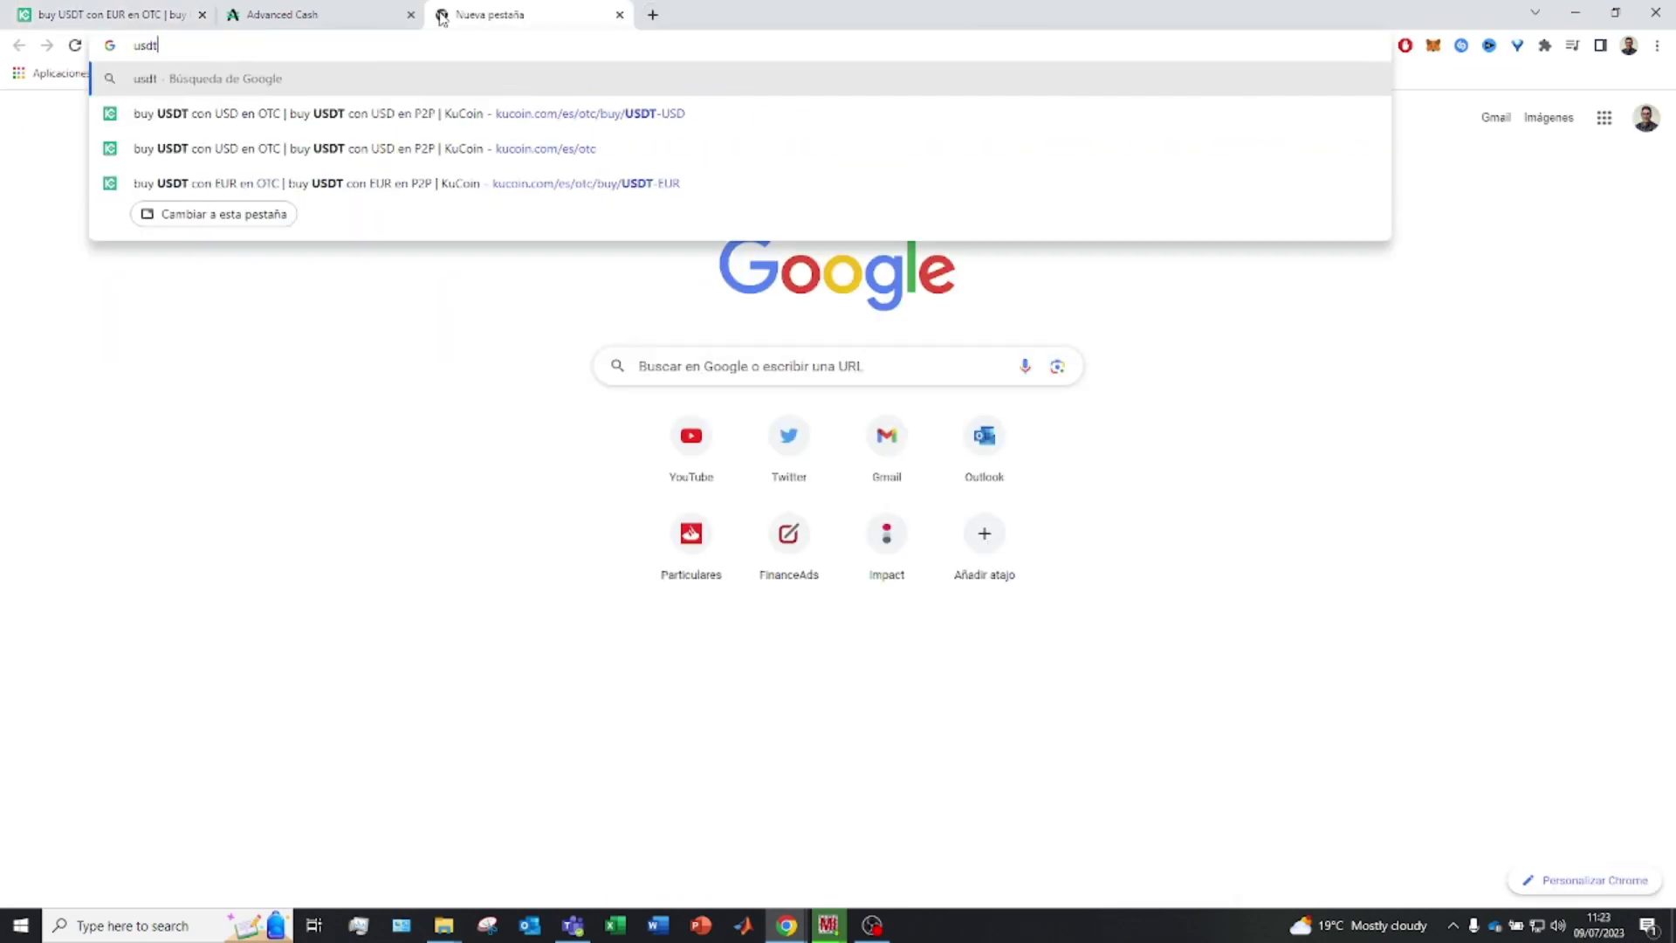
key("Return")
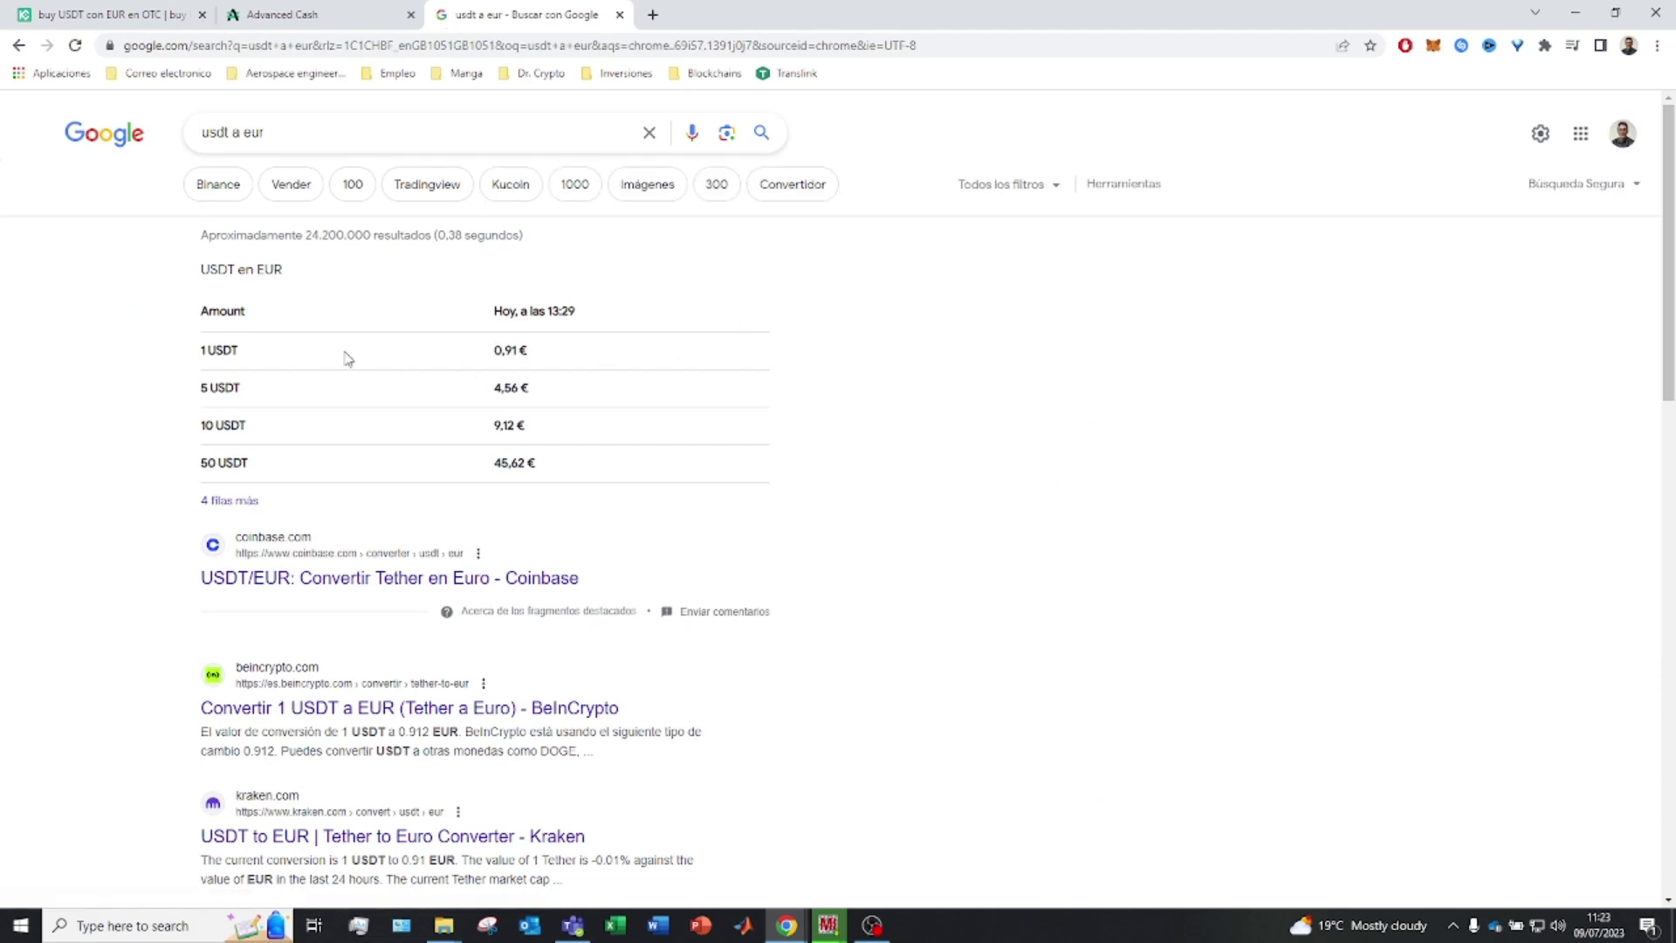
key("ctrl+1")
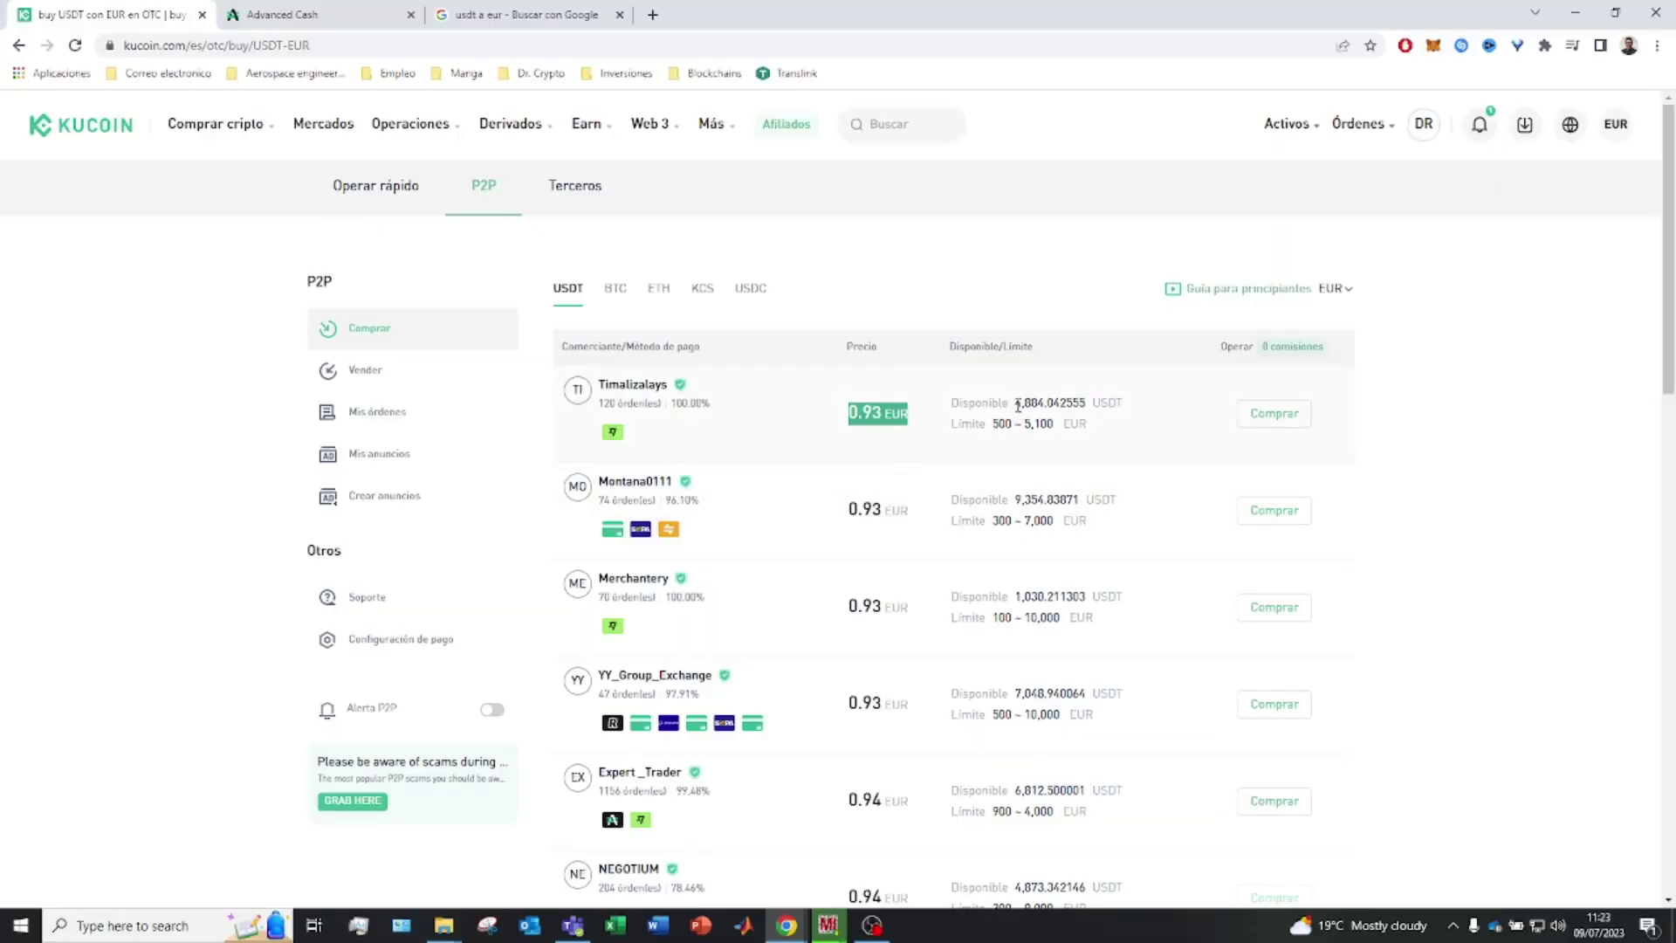
Compare the top offers' available USDT and limits, such as 500 ~ 5,100 EUR
double_click(1017, 404)
left_click(1007, 430)
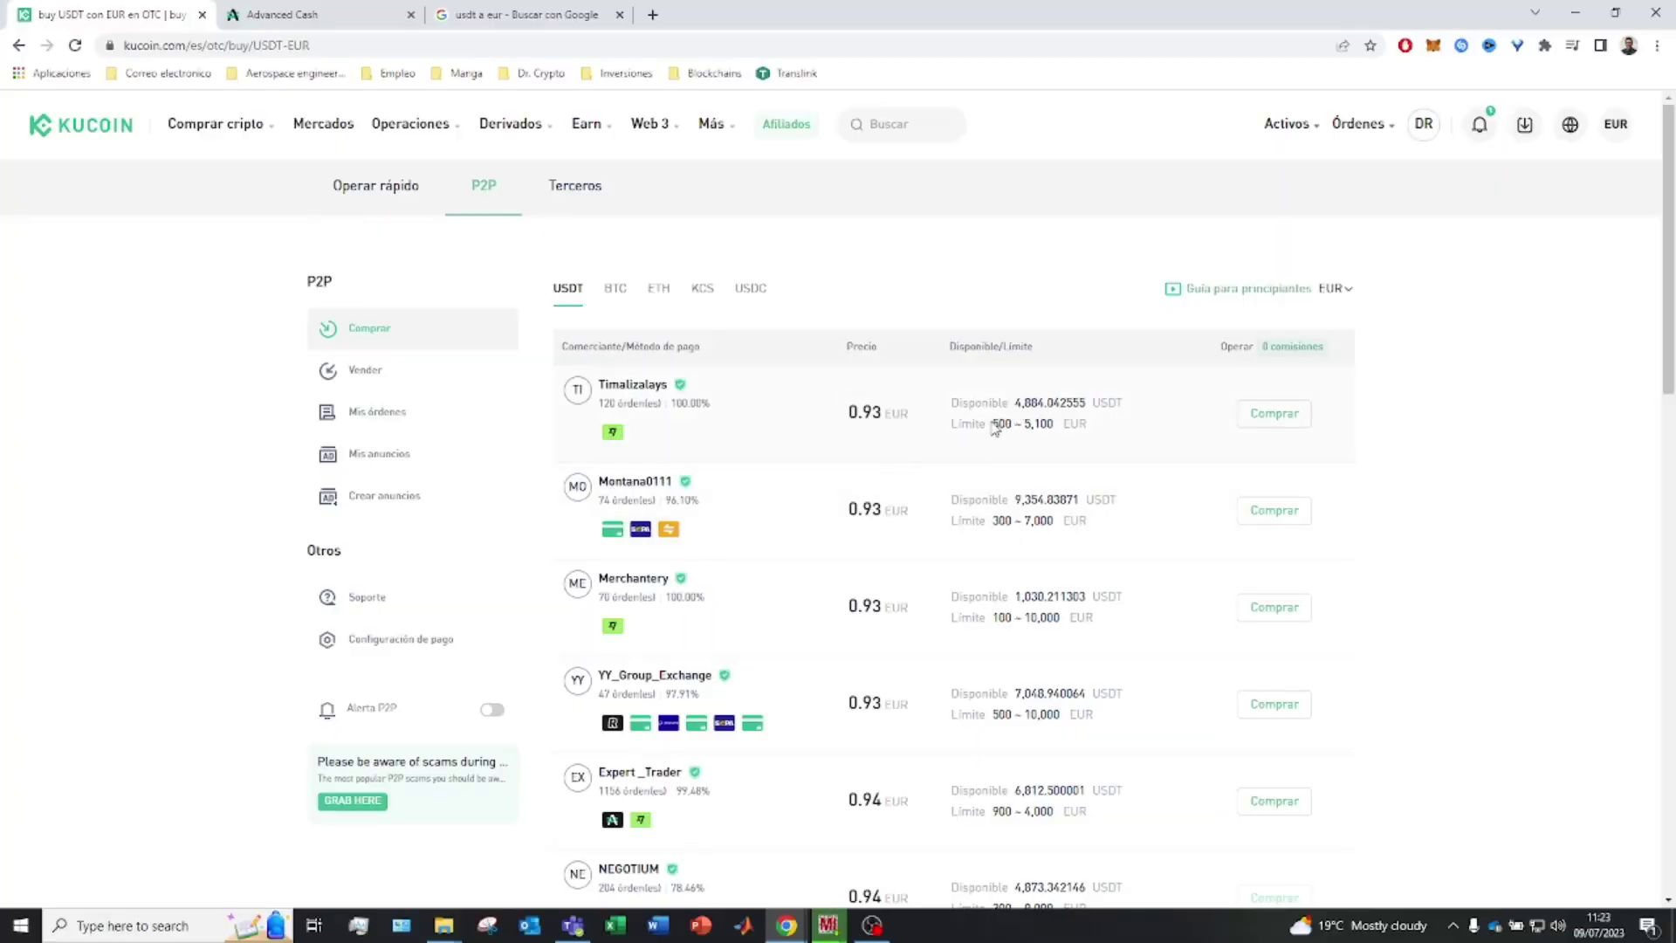
left_click_drag(996, 425, 1062, 428)
left_click_drag(1014, 404, 1041, 407)
scroll(629, 646, "down", 1)
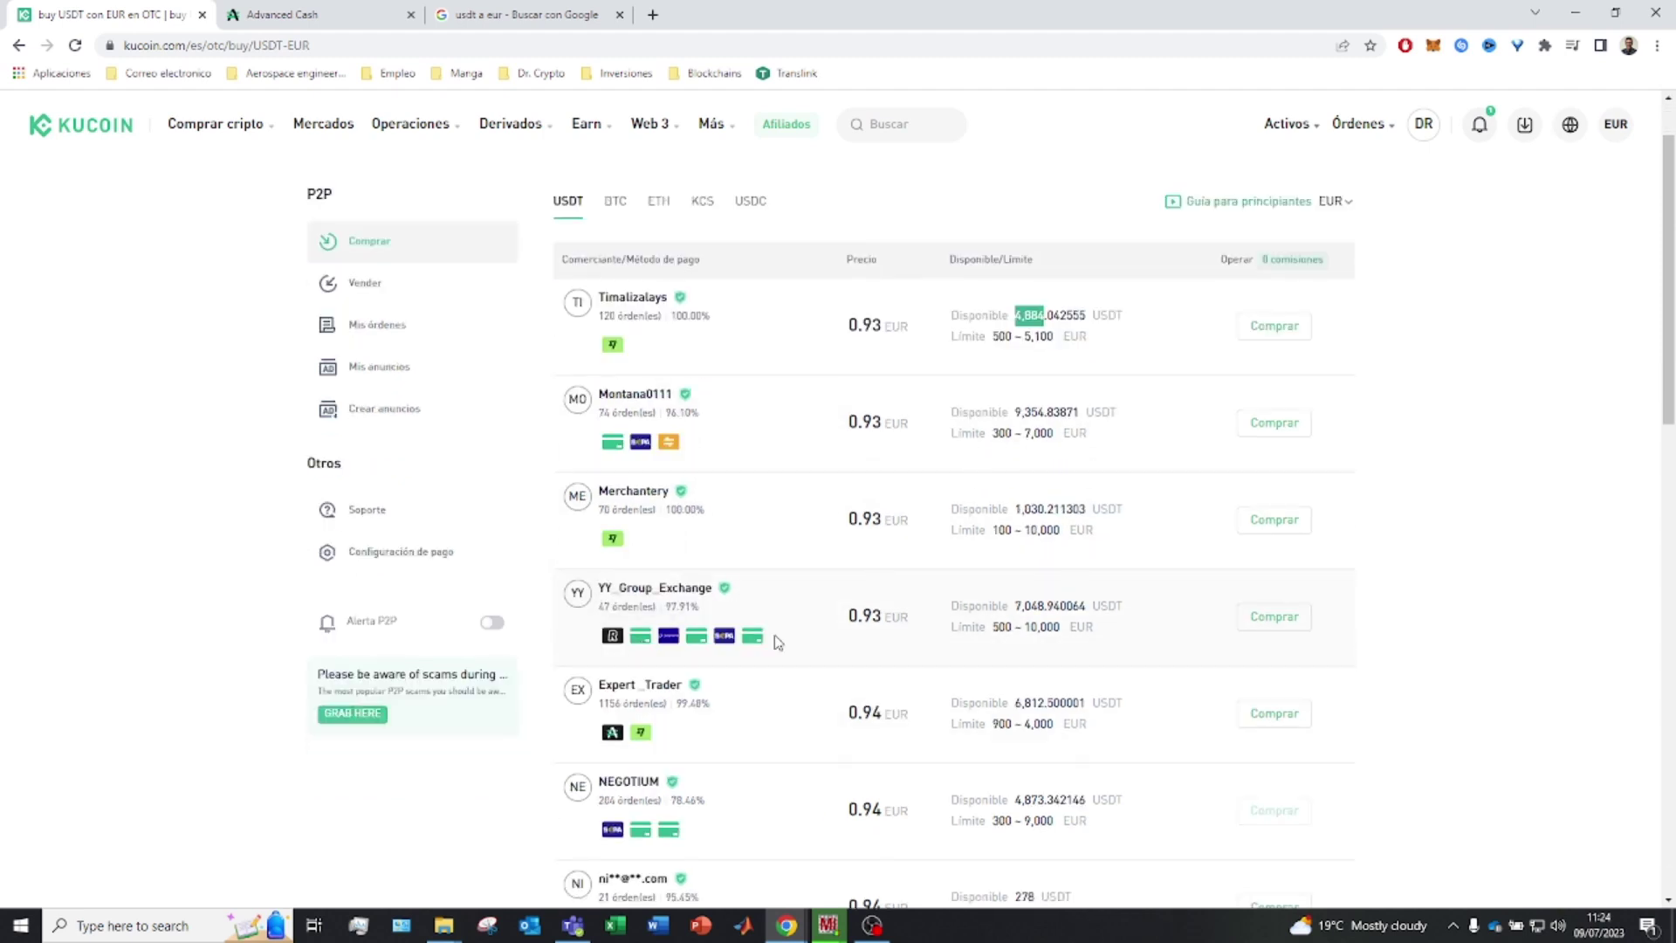
scroll(769, 632, "down", 2)
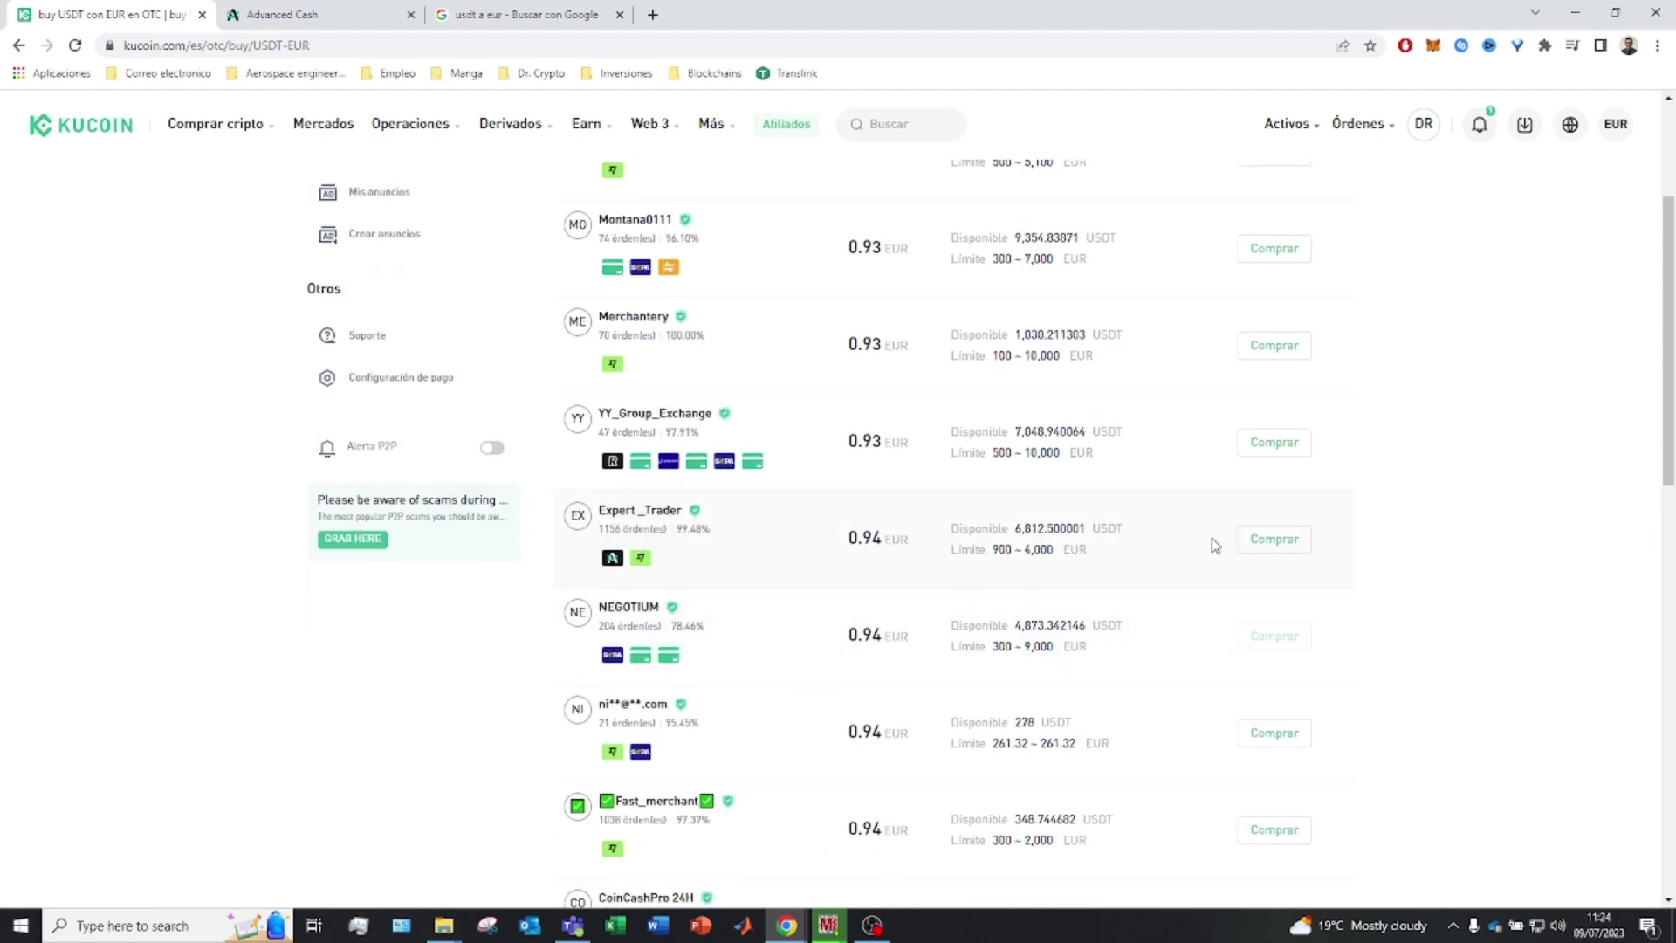
left_click_drag(1018, 553, 1007, 550)
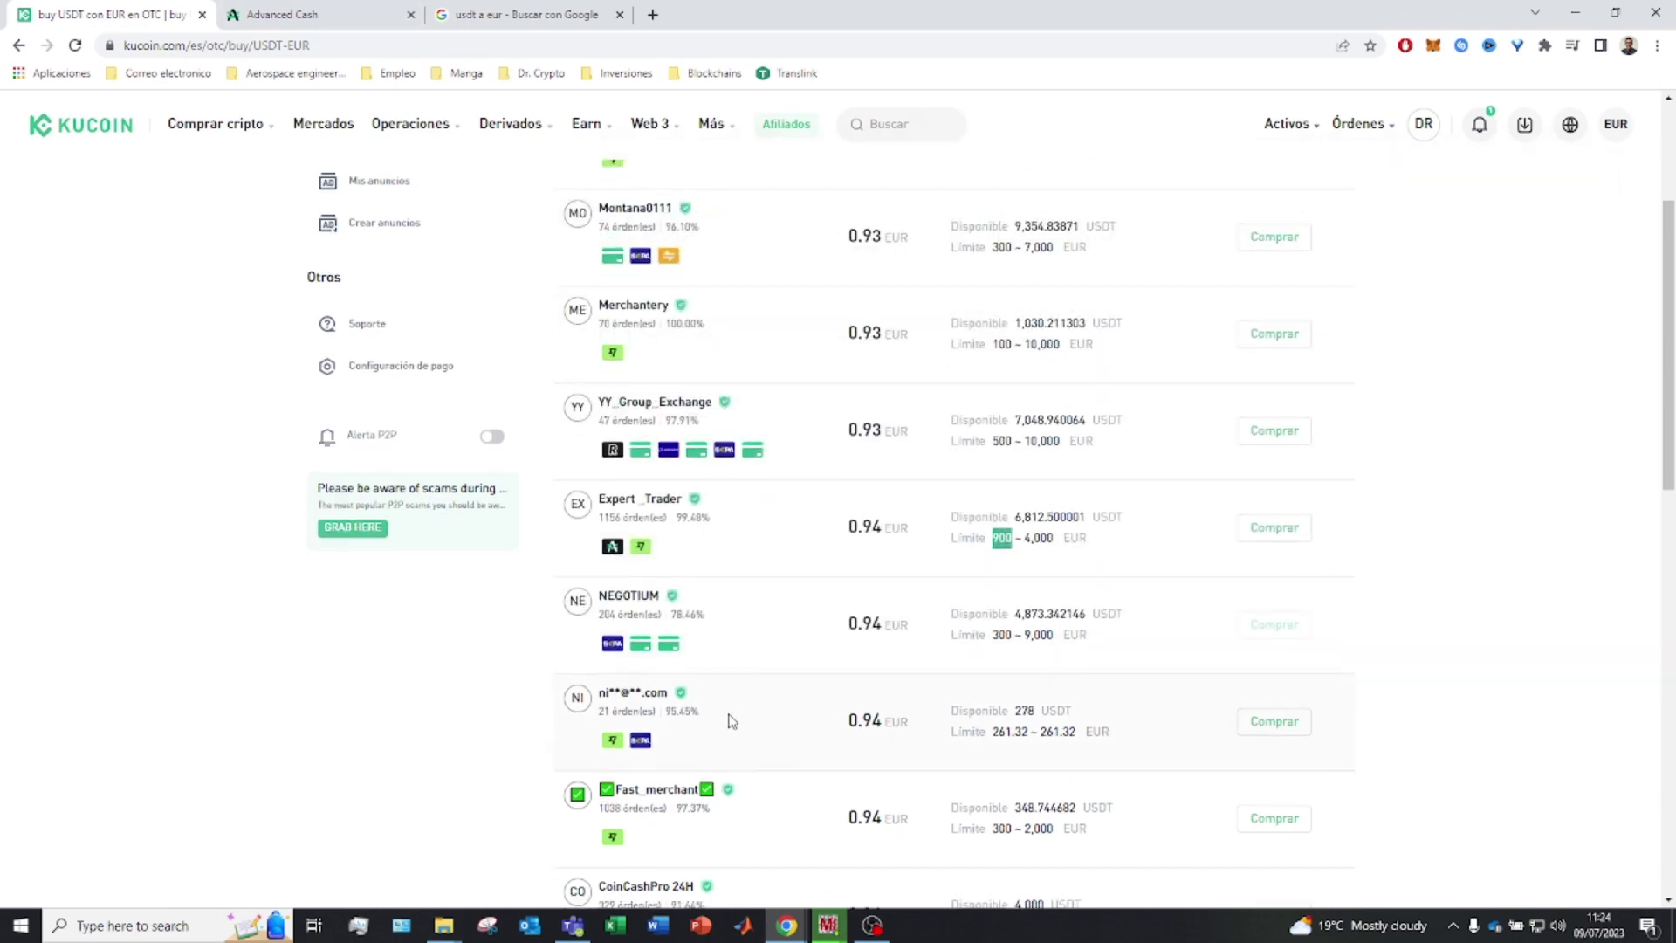
scroll(737, 699, "down", 3)
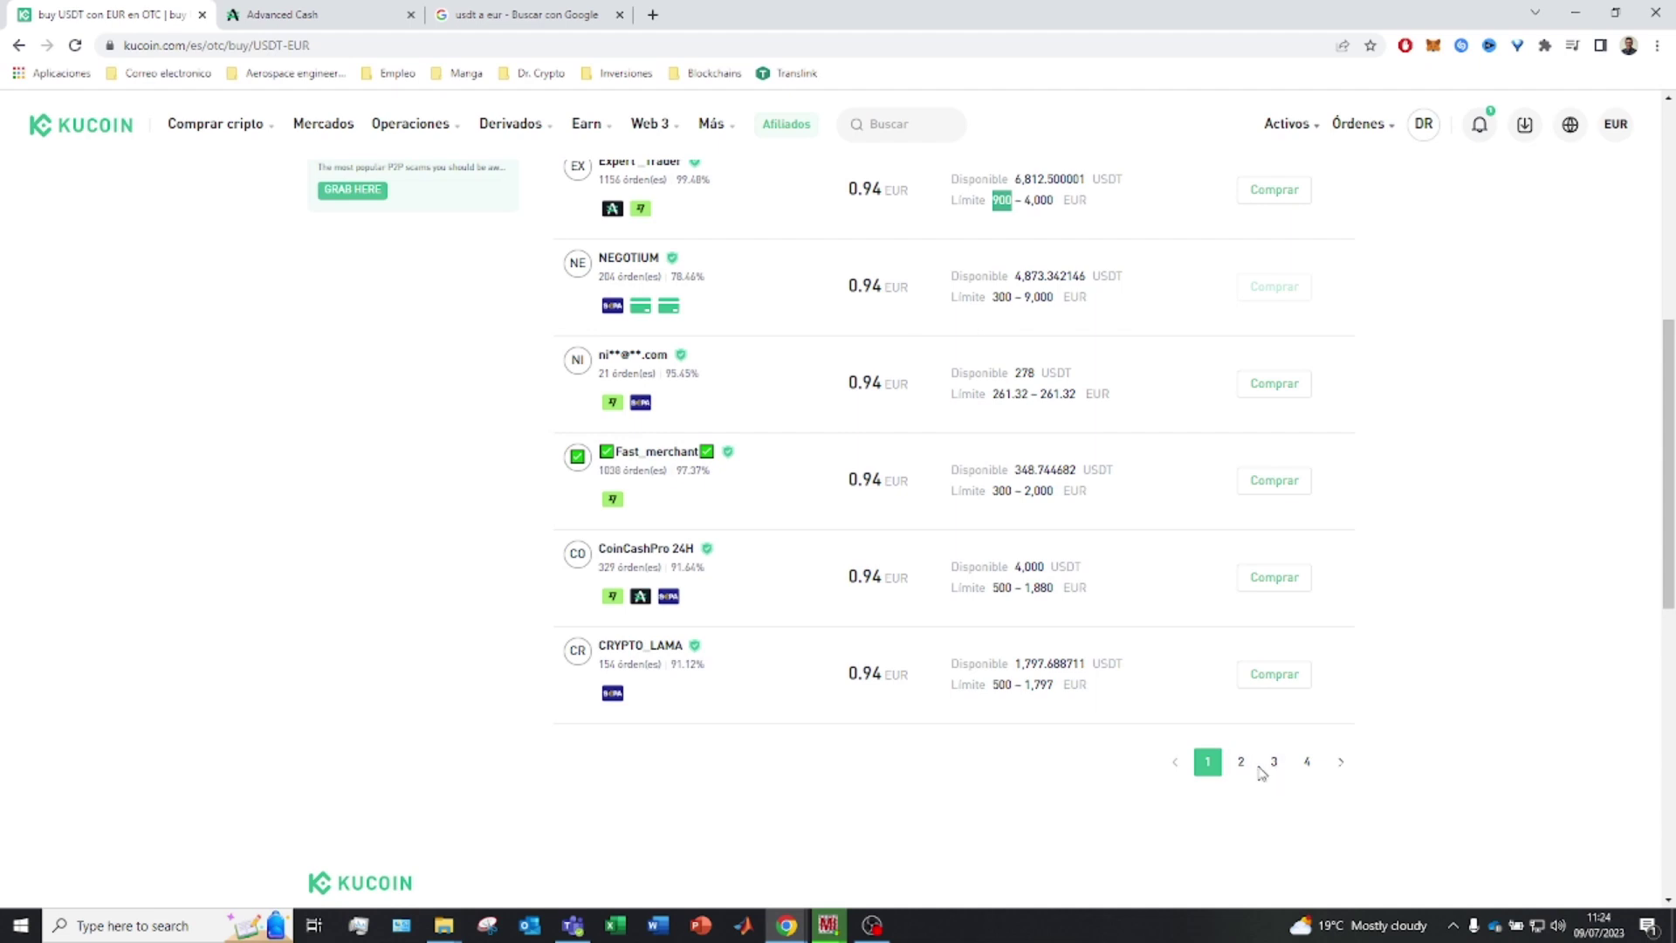
On a later page, open the buy form for the 0.98 EUR/USDT offer limited to 50–250 EUR
left_click(1240, 762)
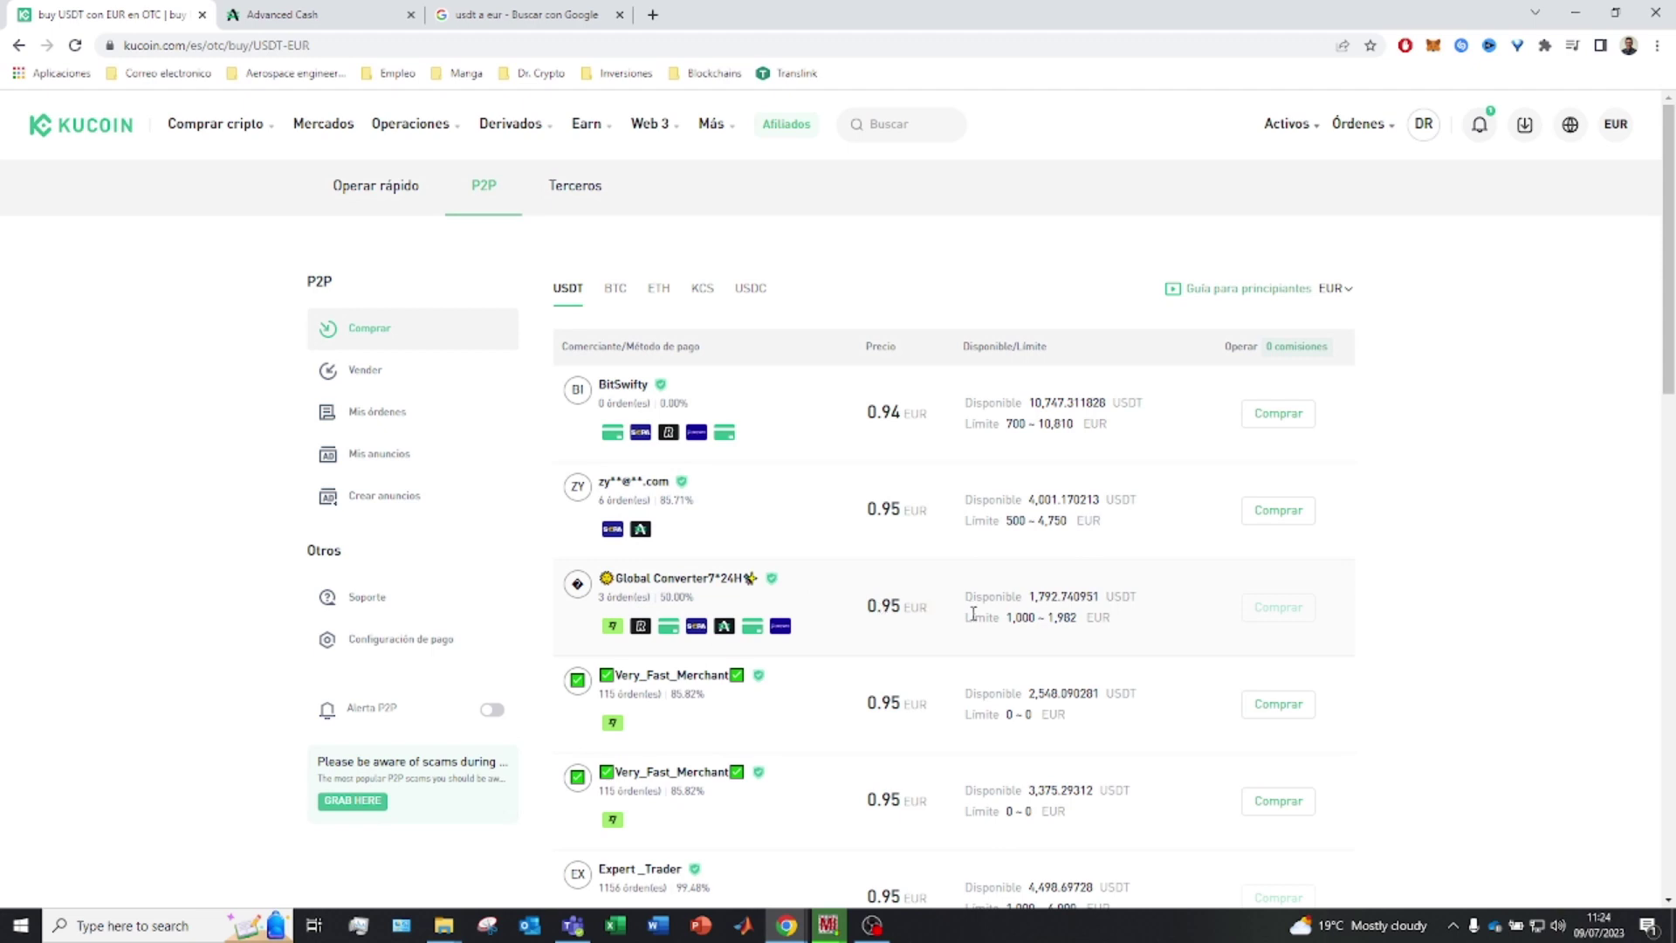
scroll(973, 613, "down", 5)
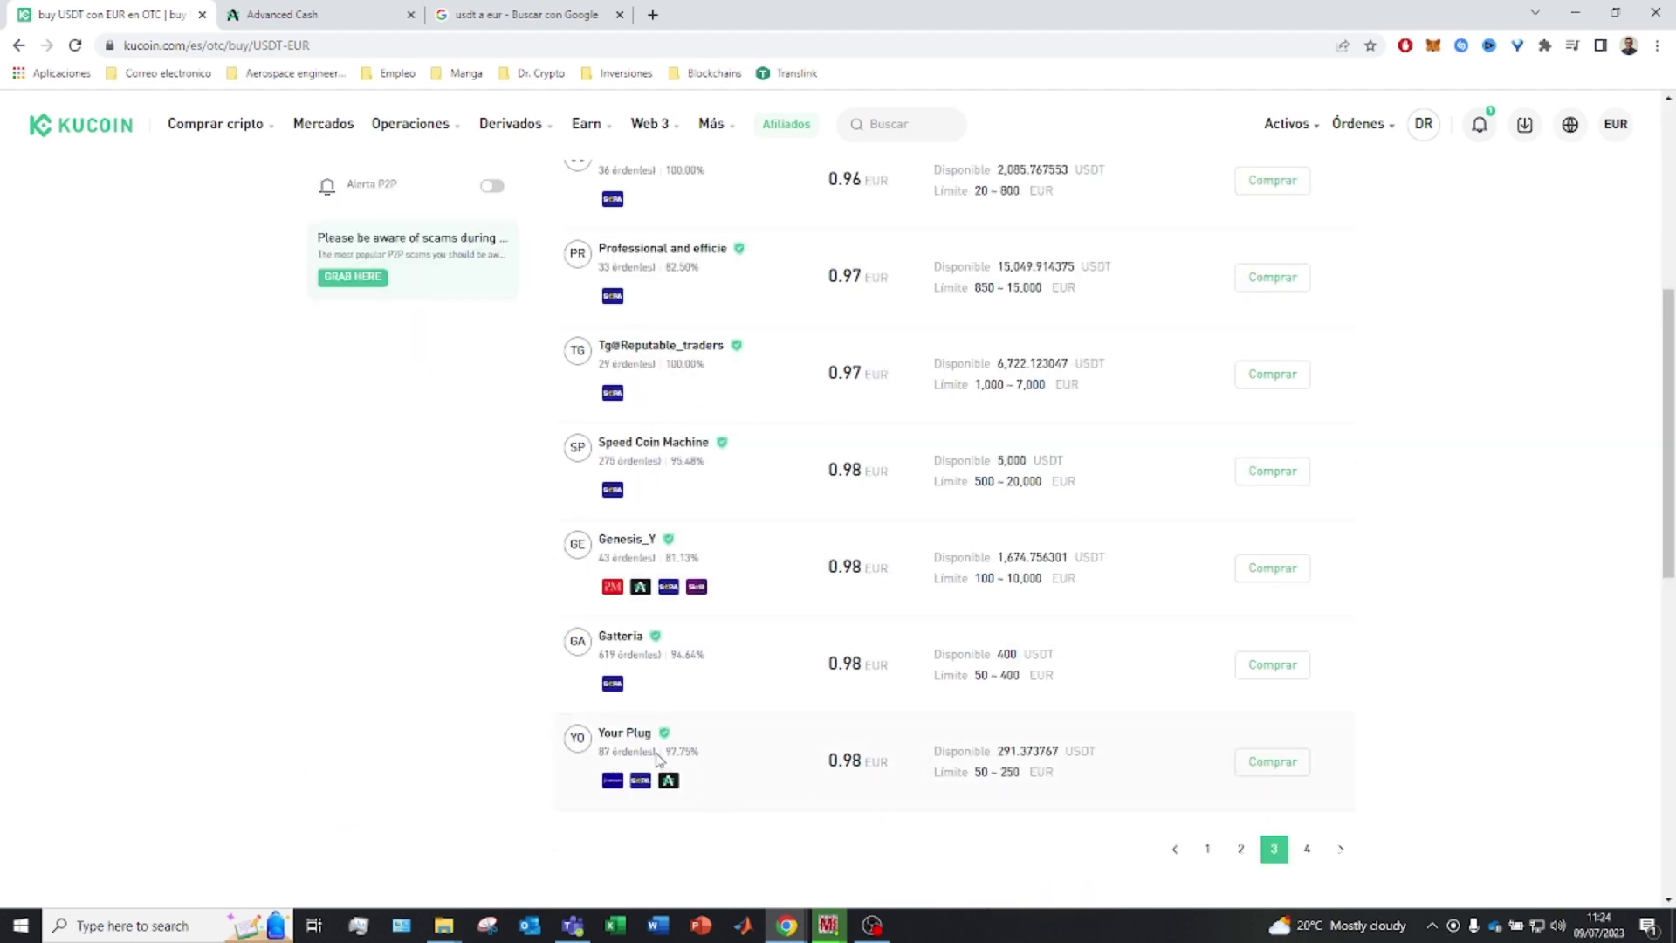
left_click_drag(608, 749, 756, 758)
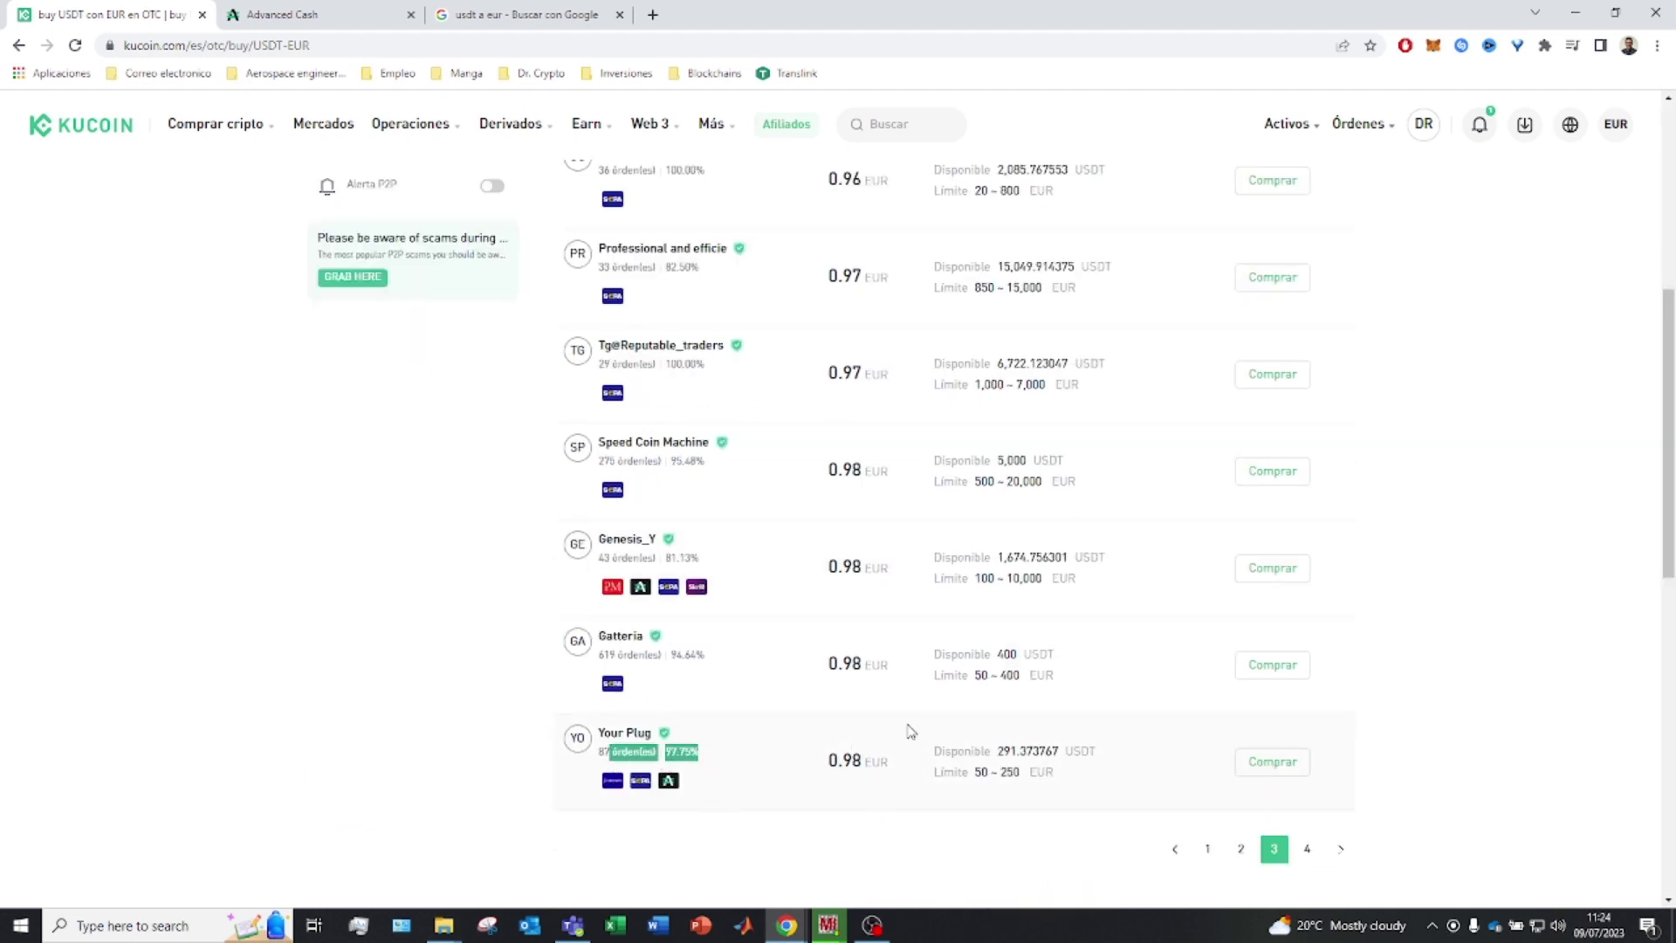
left_click_drag(984, 776, 992, 771)
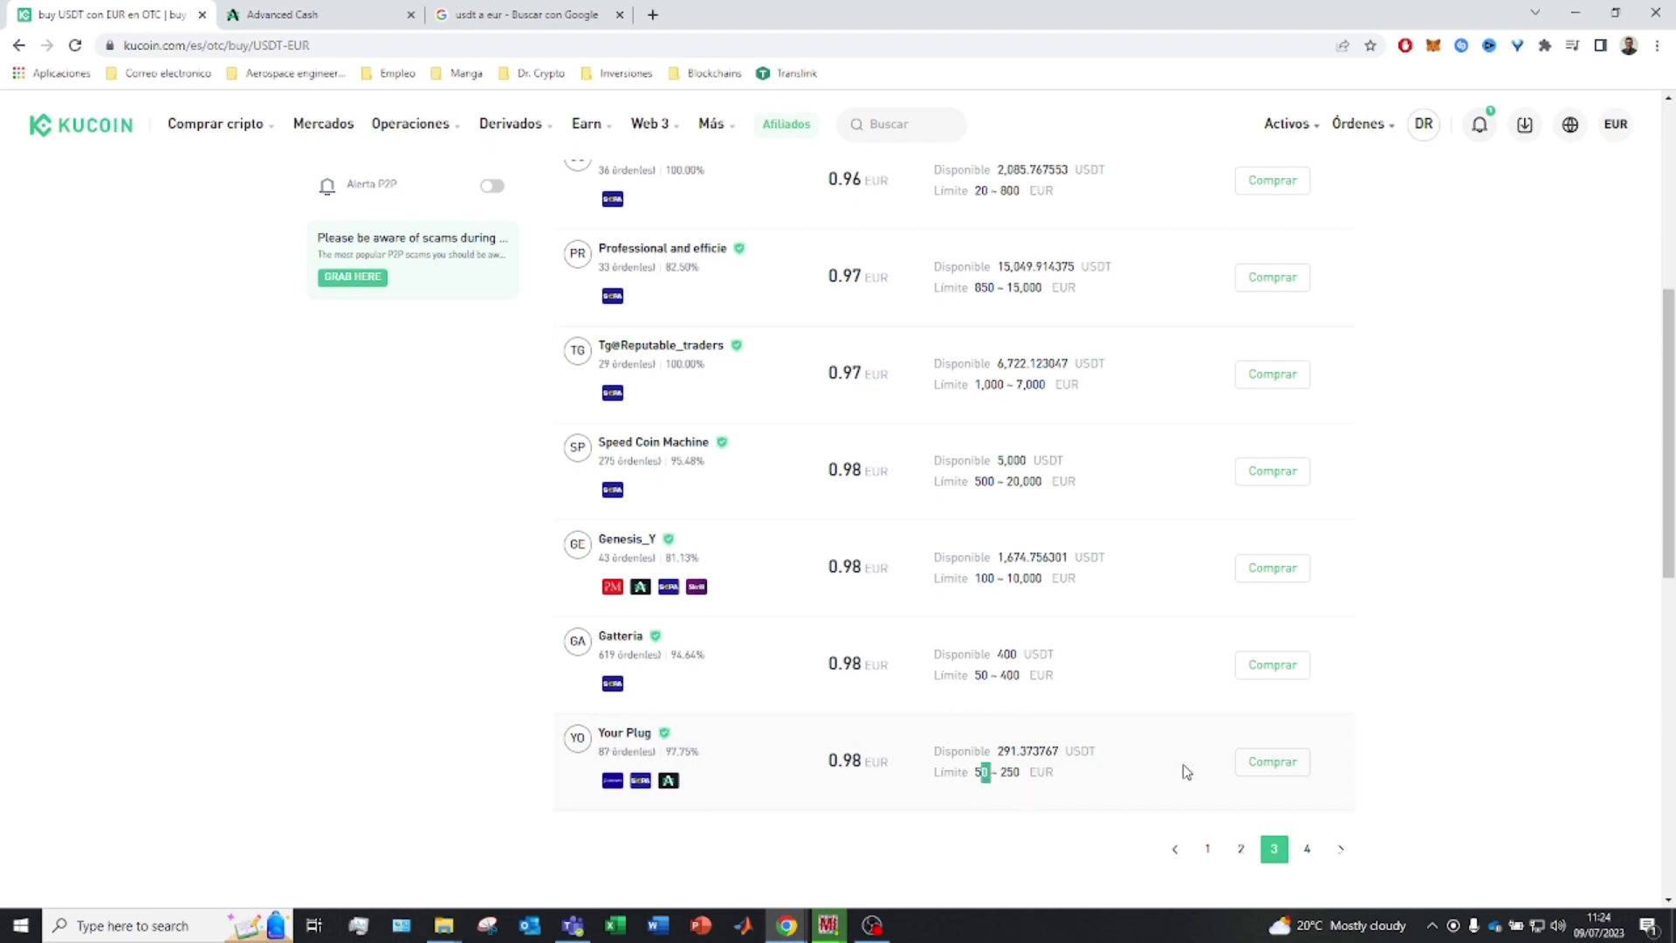
left_click(1273, 764)
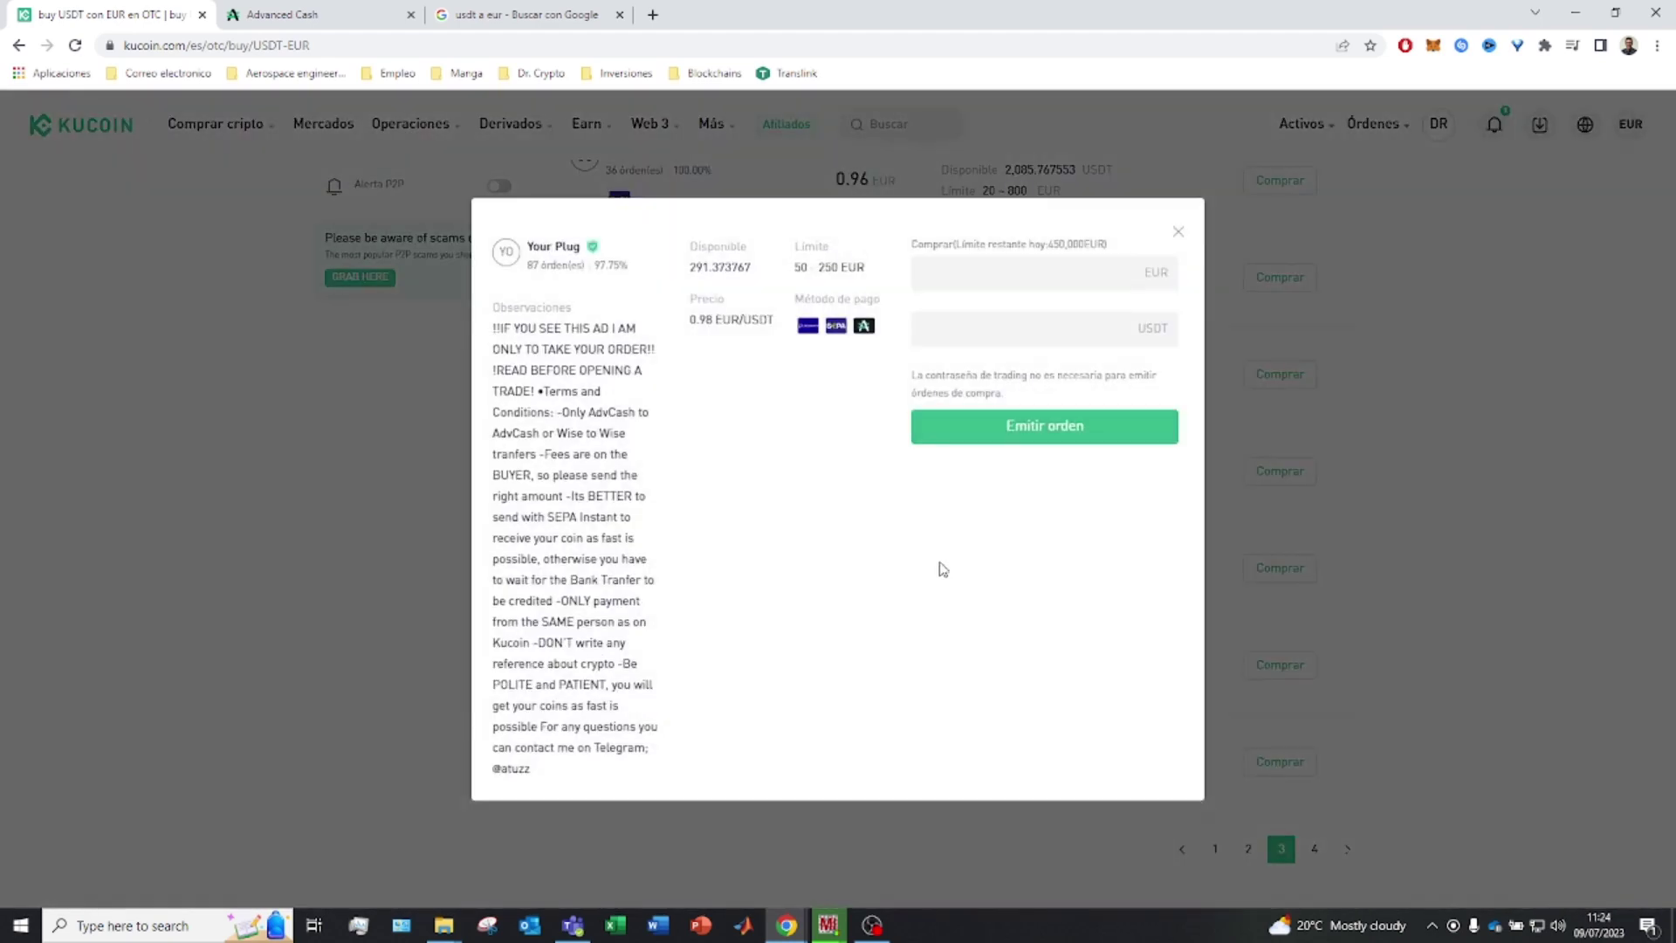
left_click(404, 25)
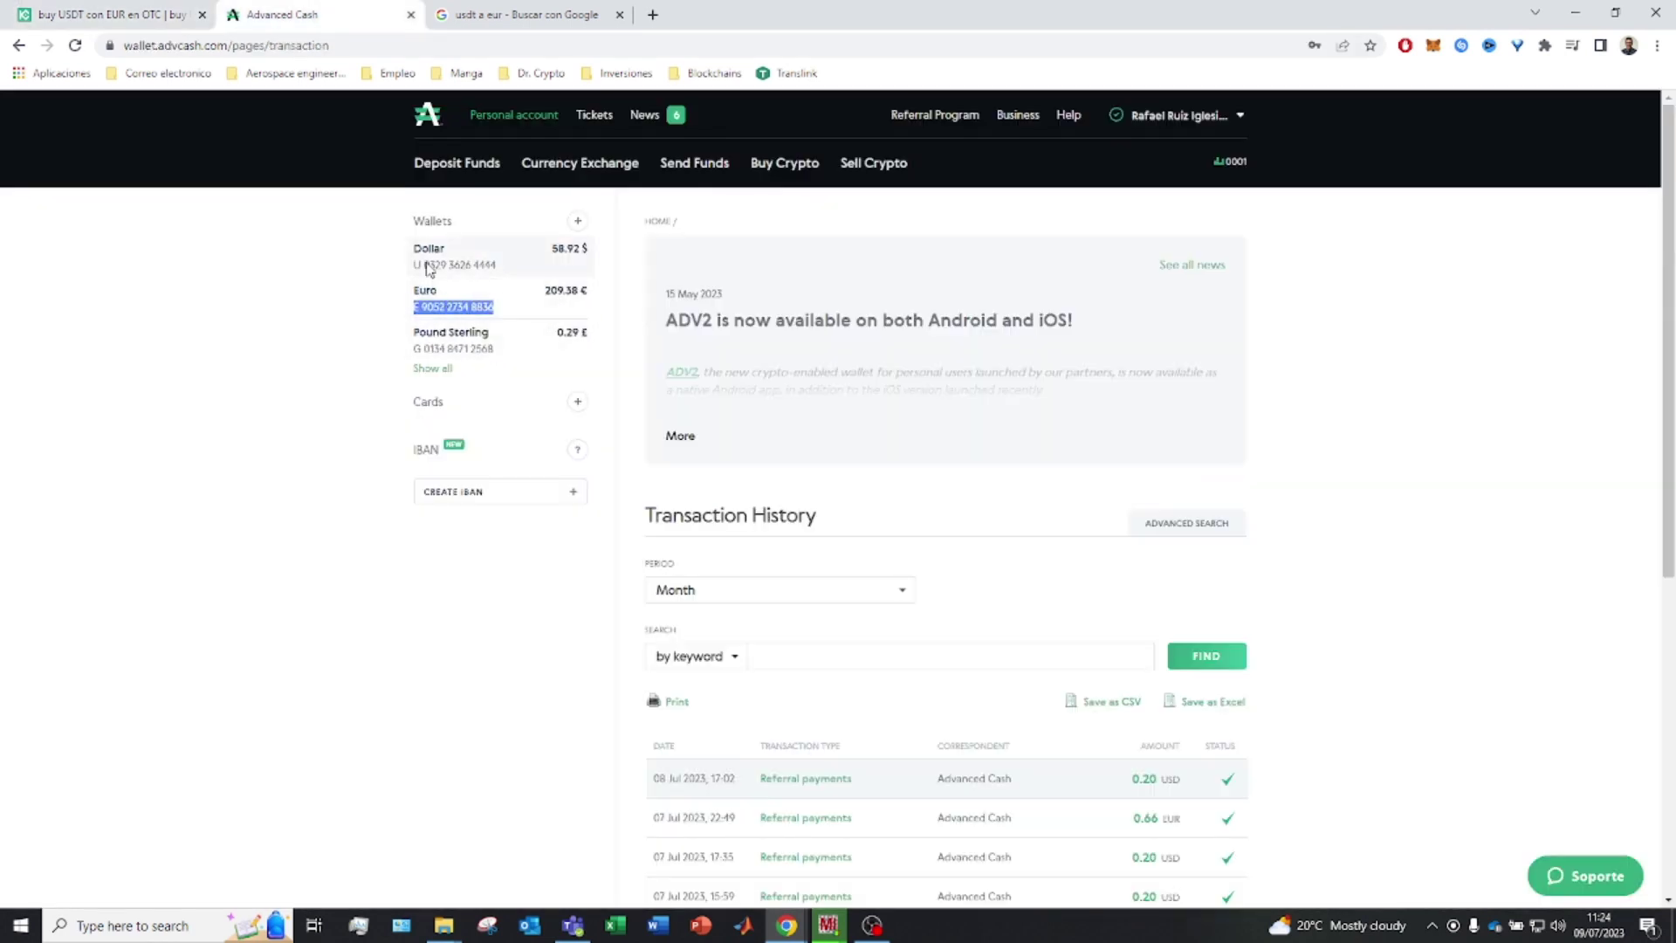
Exchange 58.92 USD into 53.32 EUR, bringing the Euro wallet to 262.70 €
left_click(504, 267)
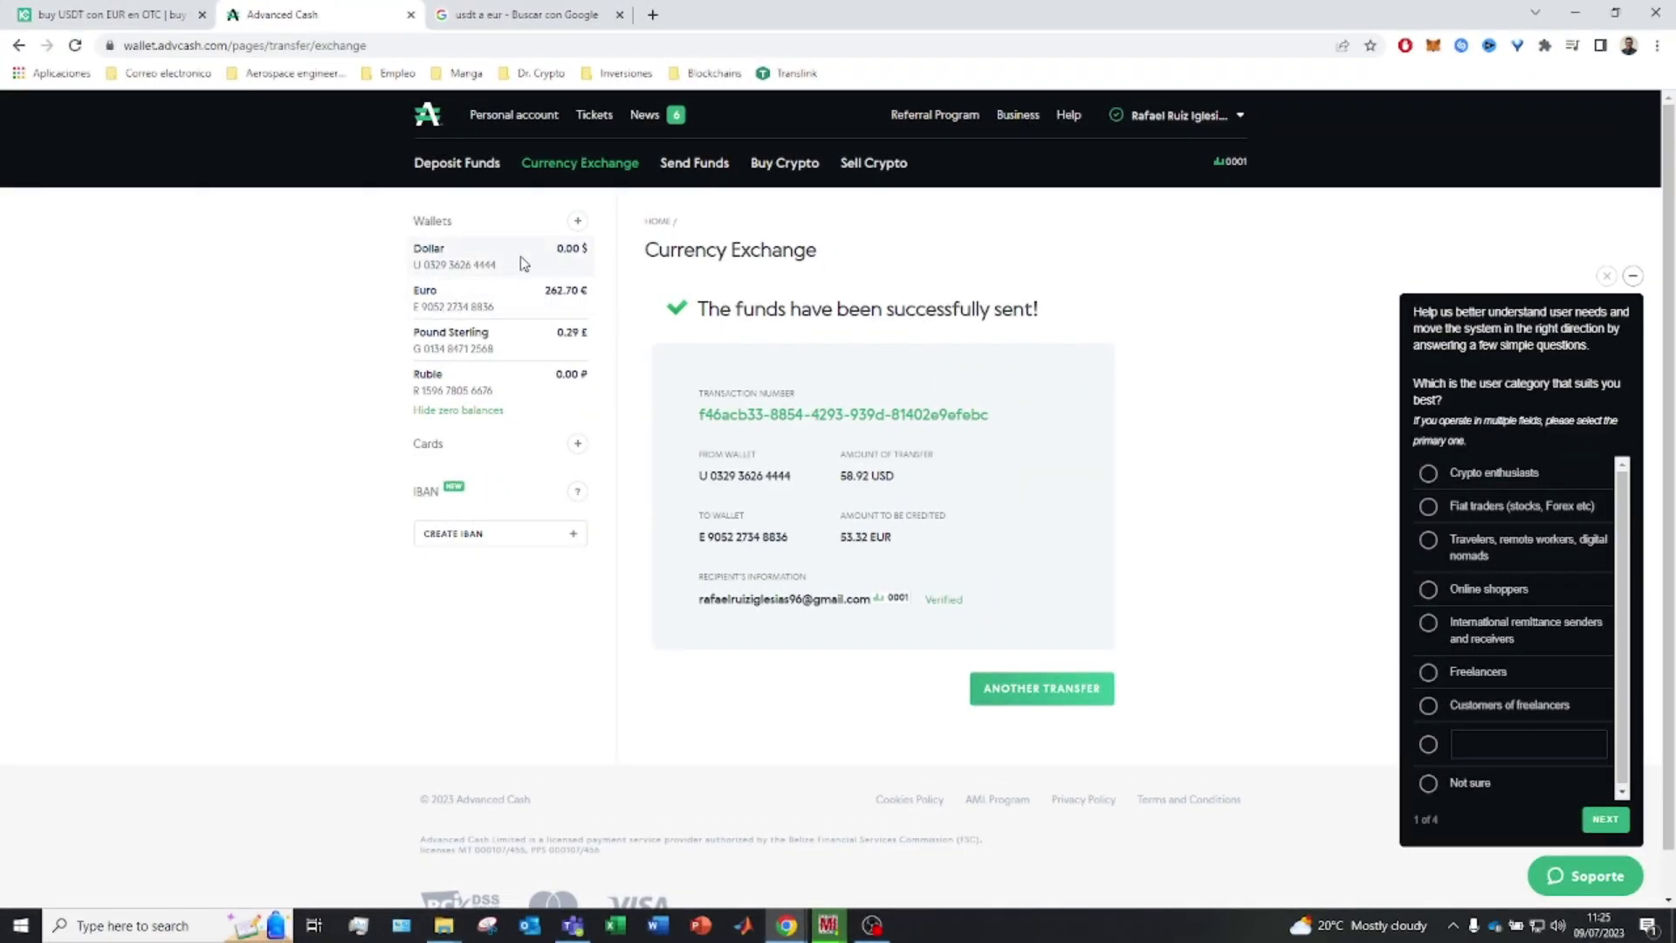
Issue a 250 EUR order buying 255.10204 USDT at 0.98 EUR/USDT
left_click(82, 8)
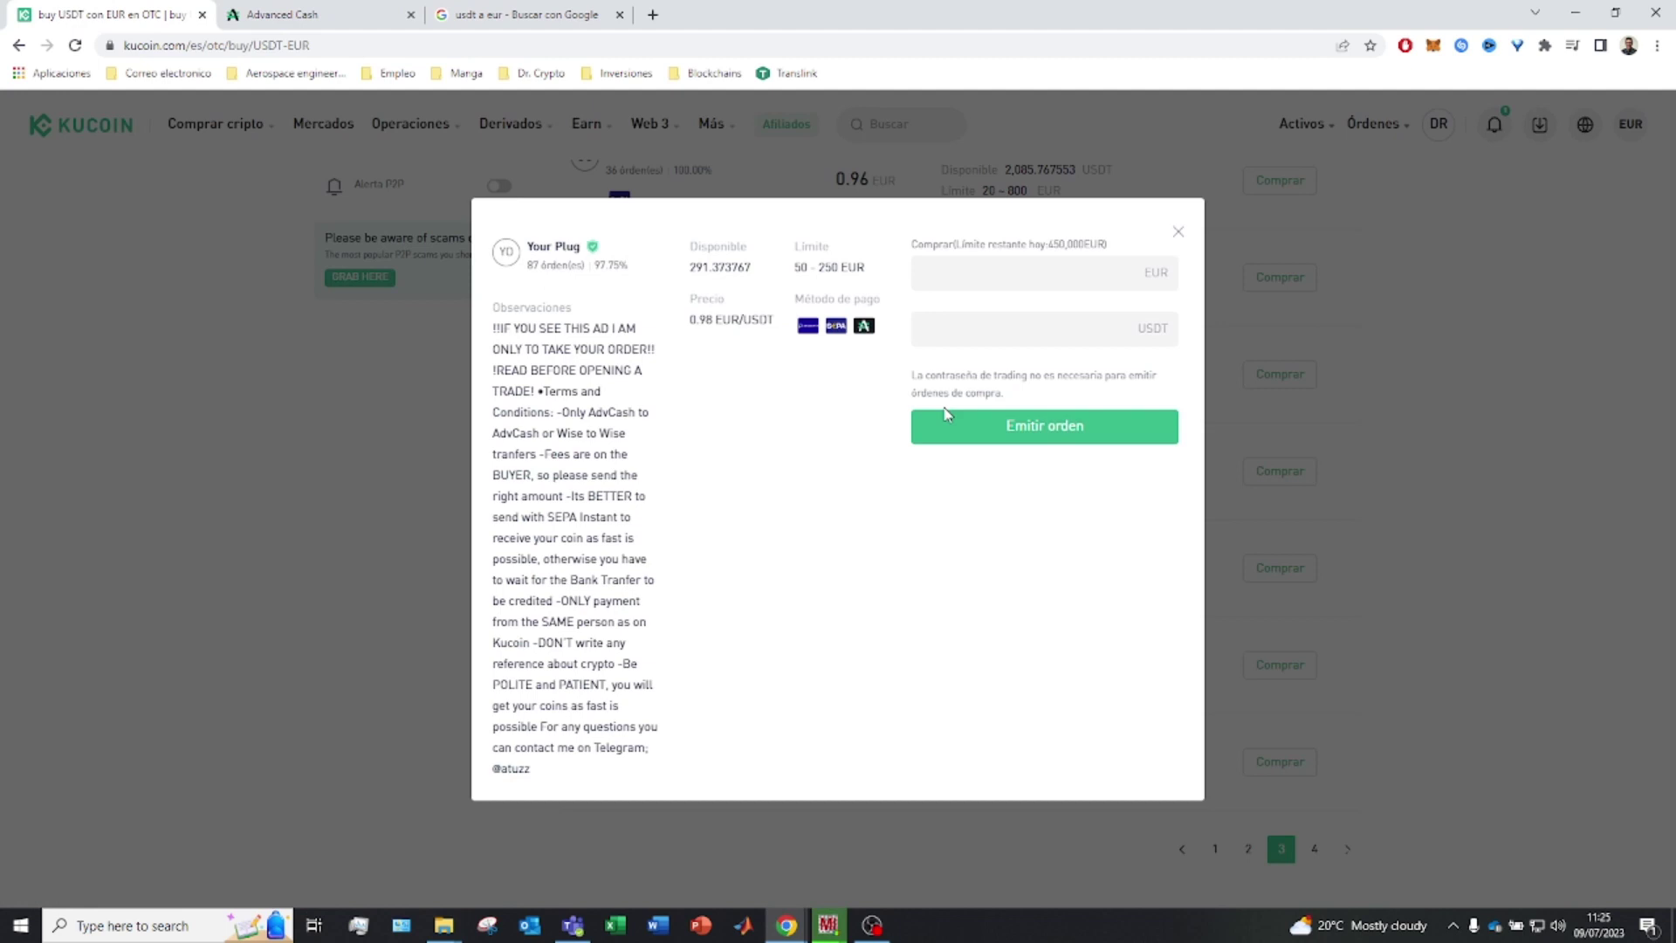
left_click(1068, 269)
type("260")
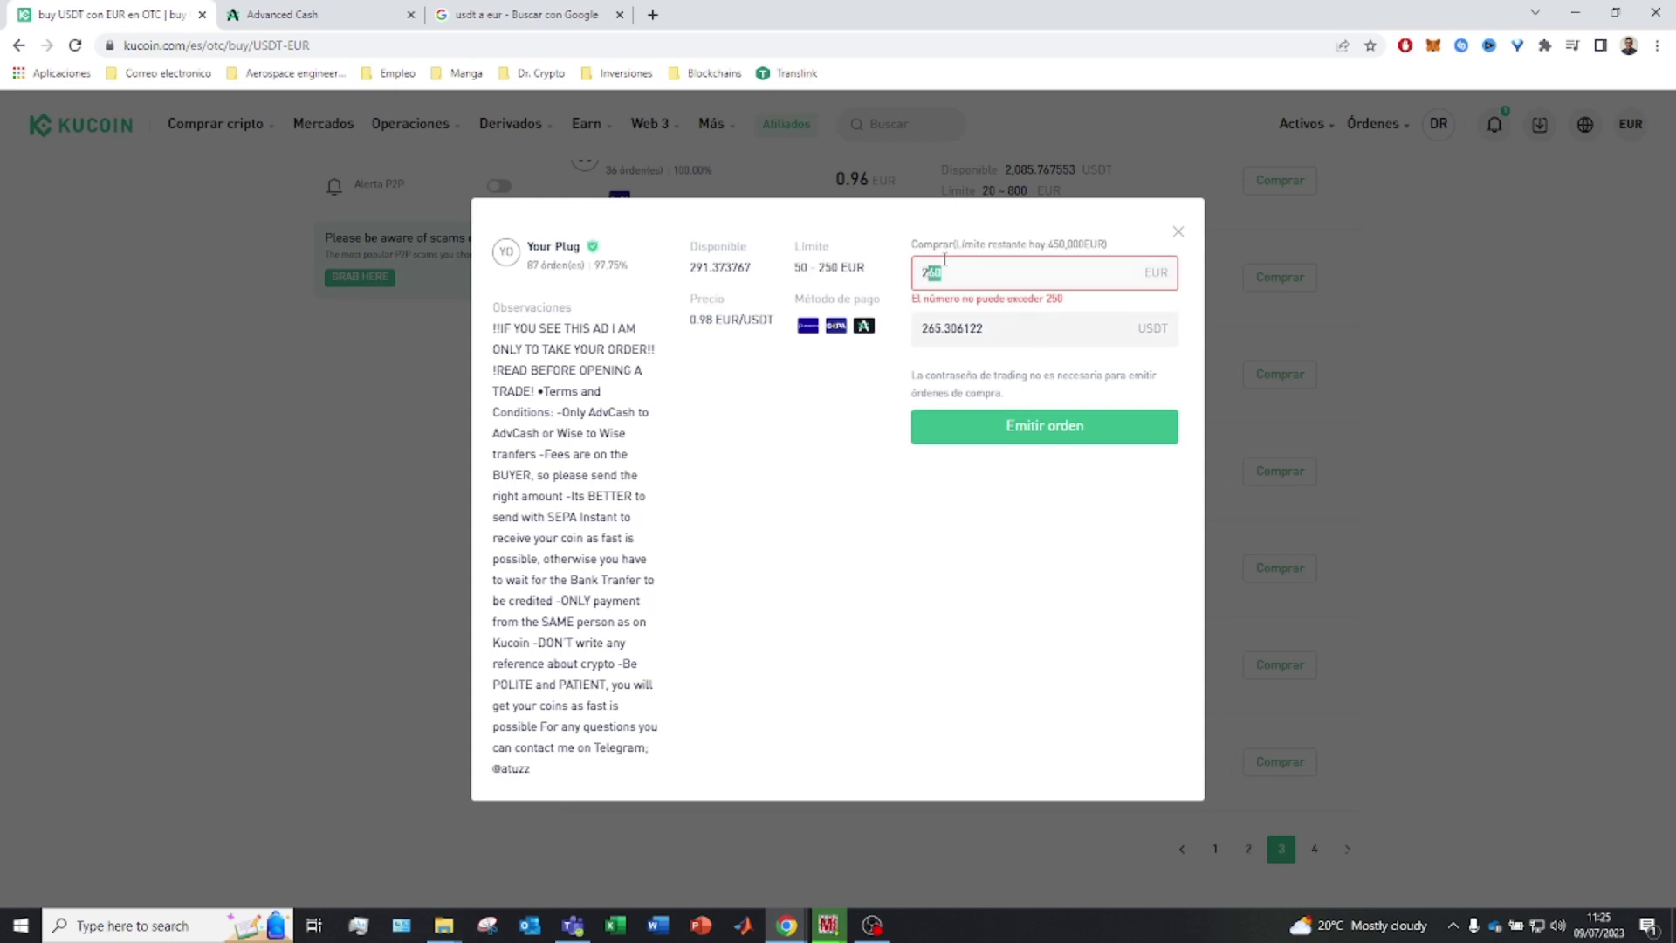
type("50")
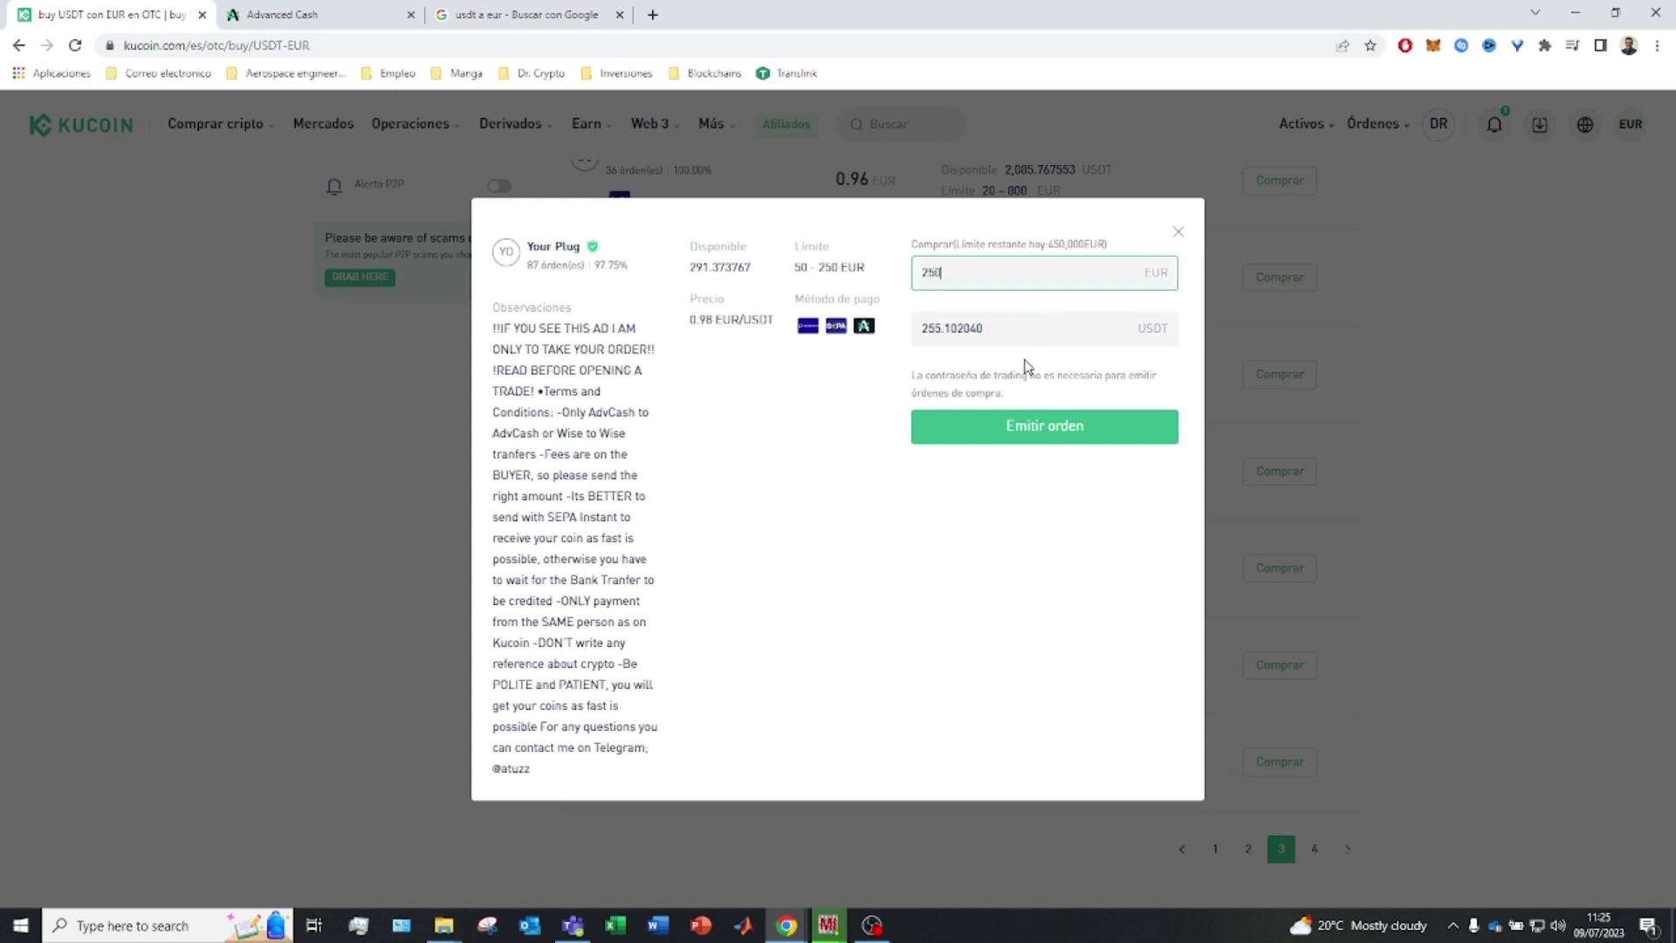
left_click(1039, 425)
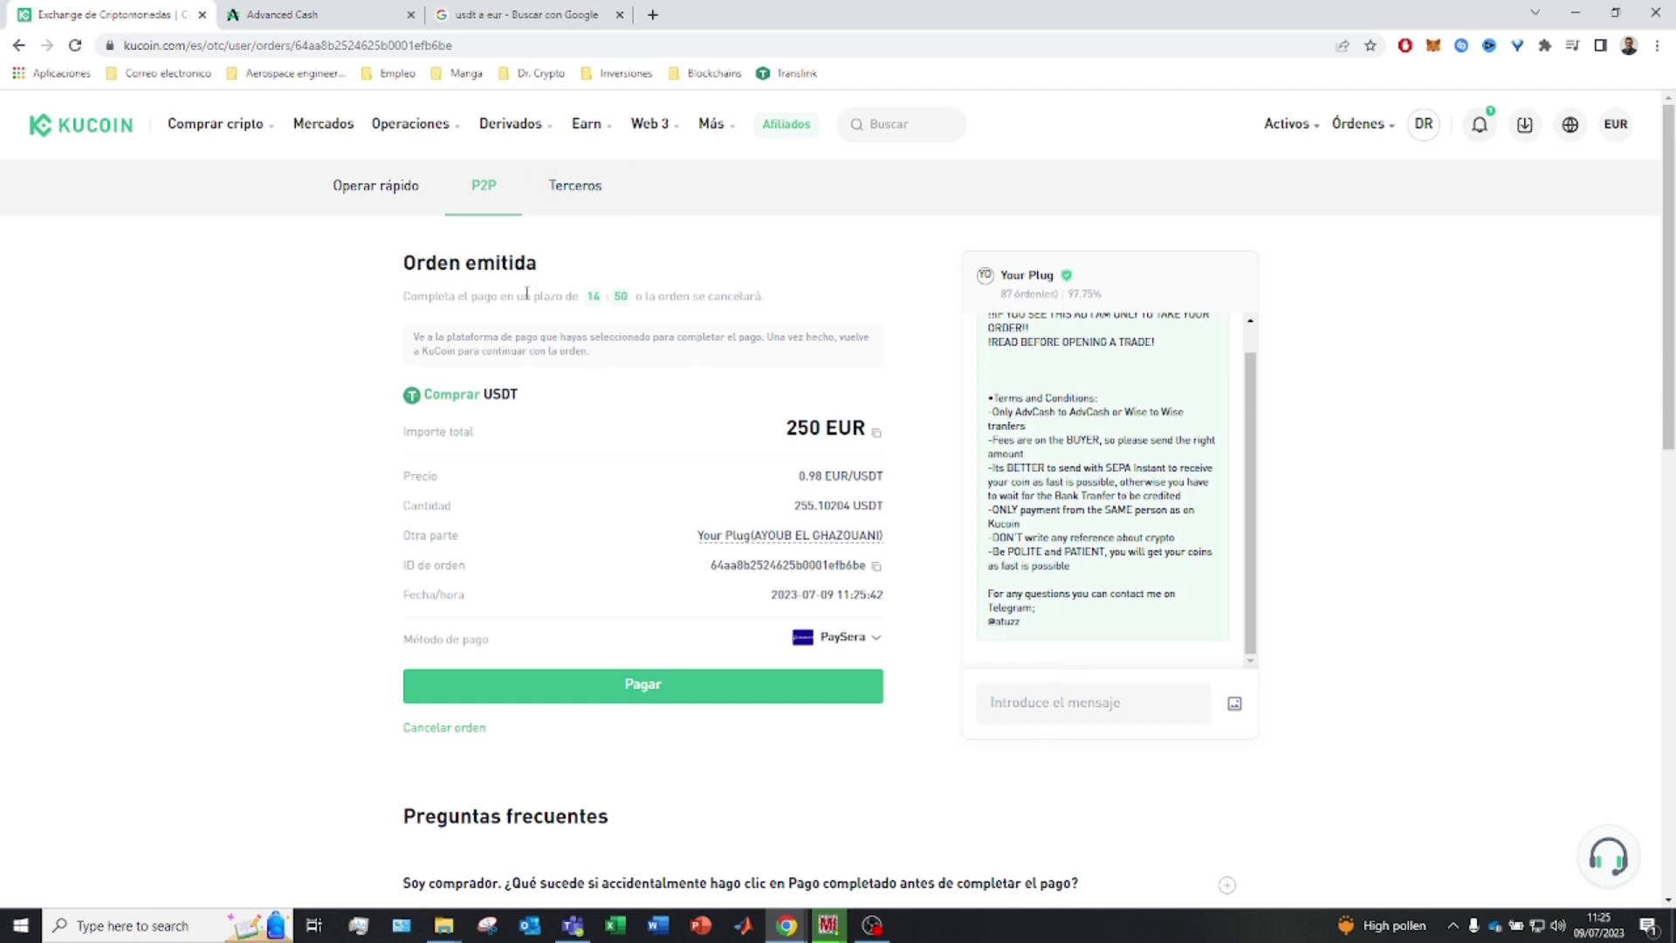
Review the order's deadline and seller terms, and switch the payment method from PaySera to Advcash
left_click_drag(493, 296, 682, 297)
double_click(838, 477)
left_click(875, 639)
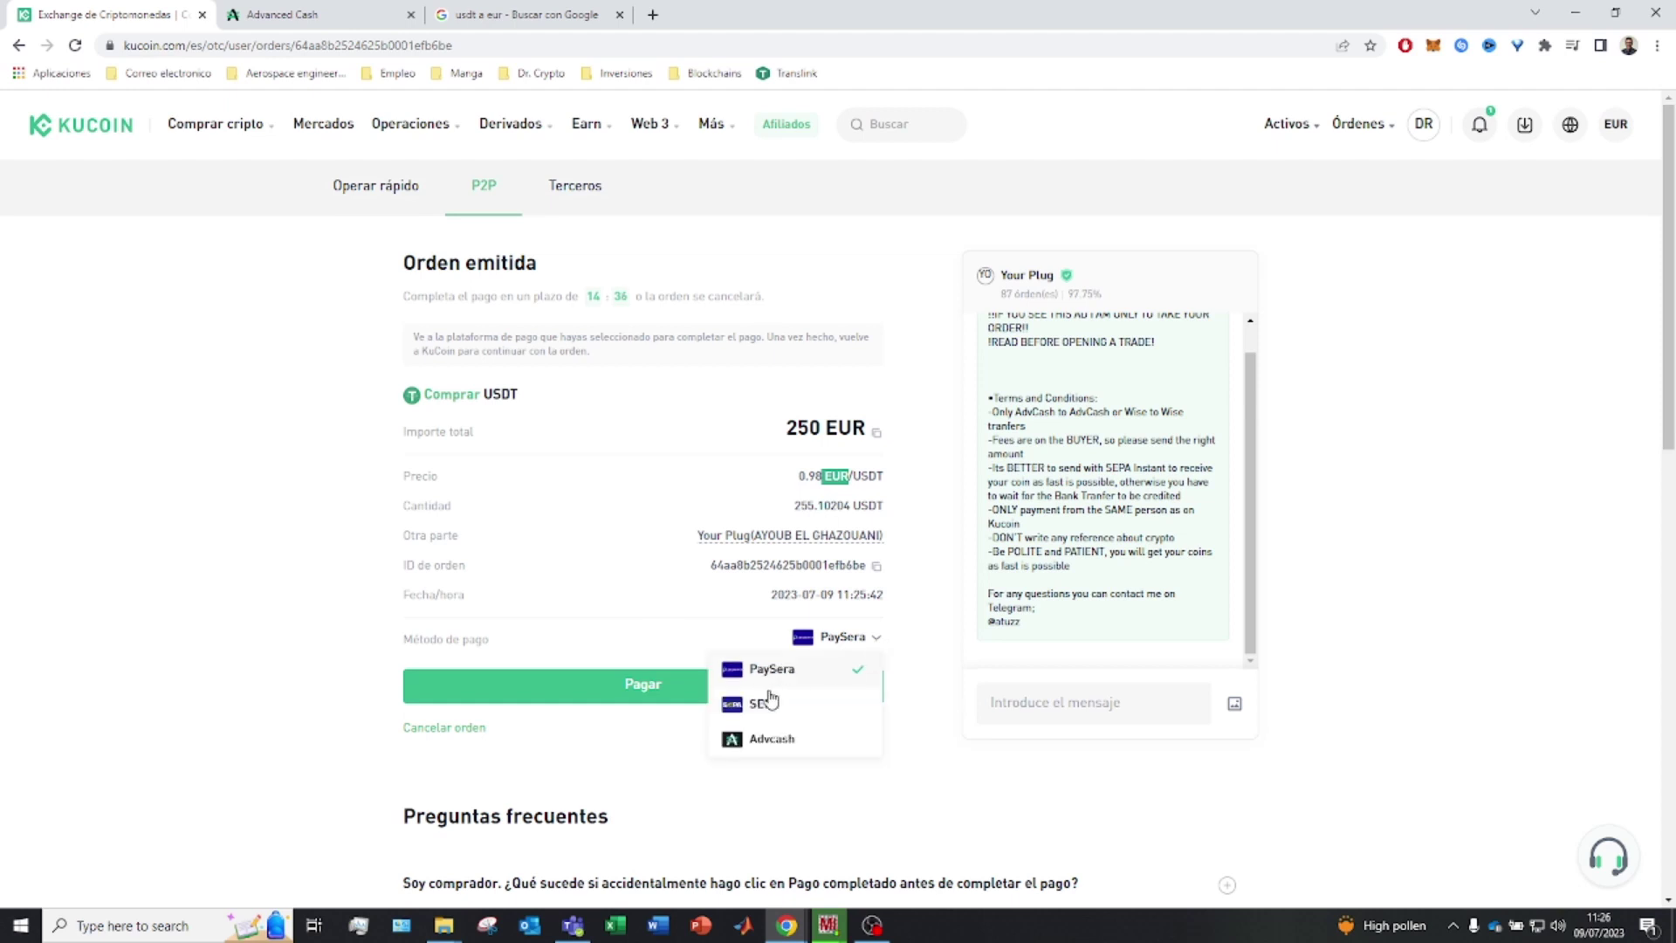
left_click(768, 738)
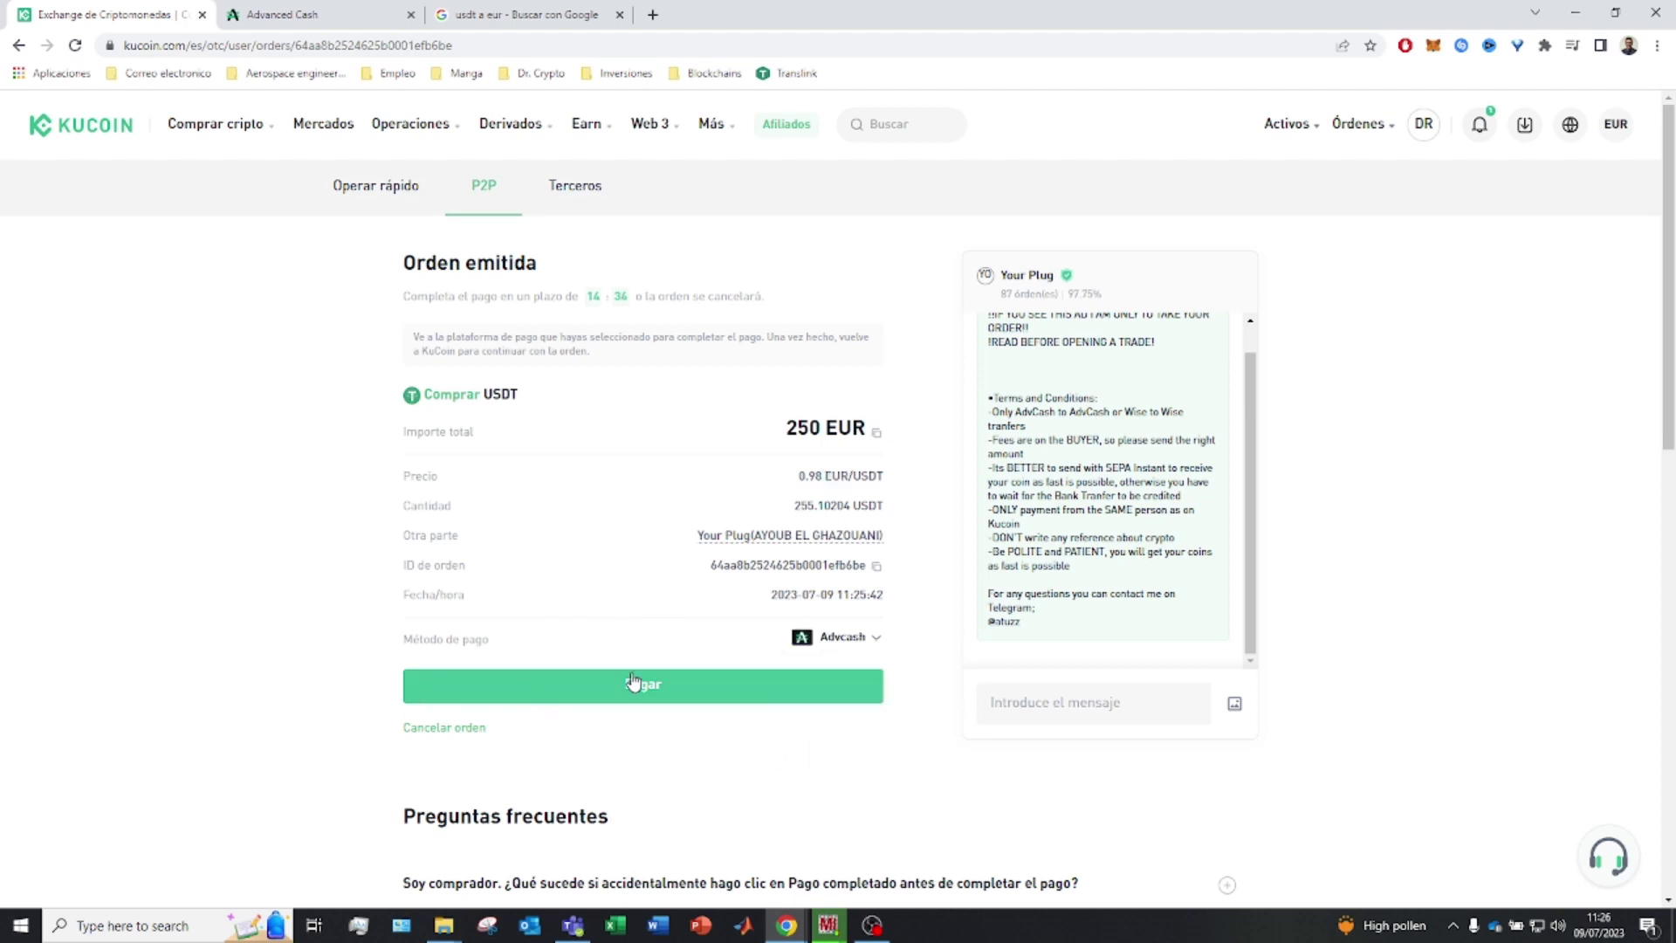
scroll(686, 639, "down", 2)
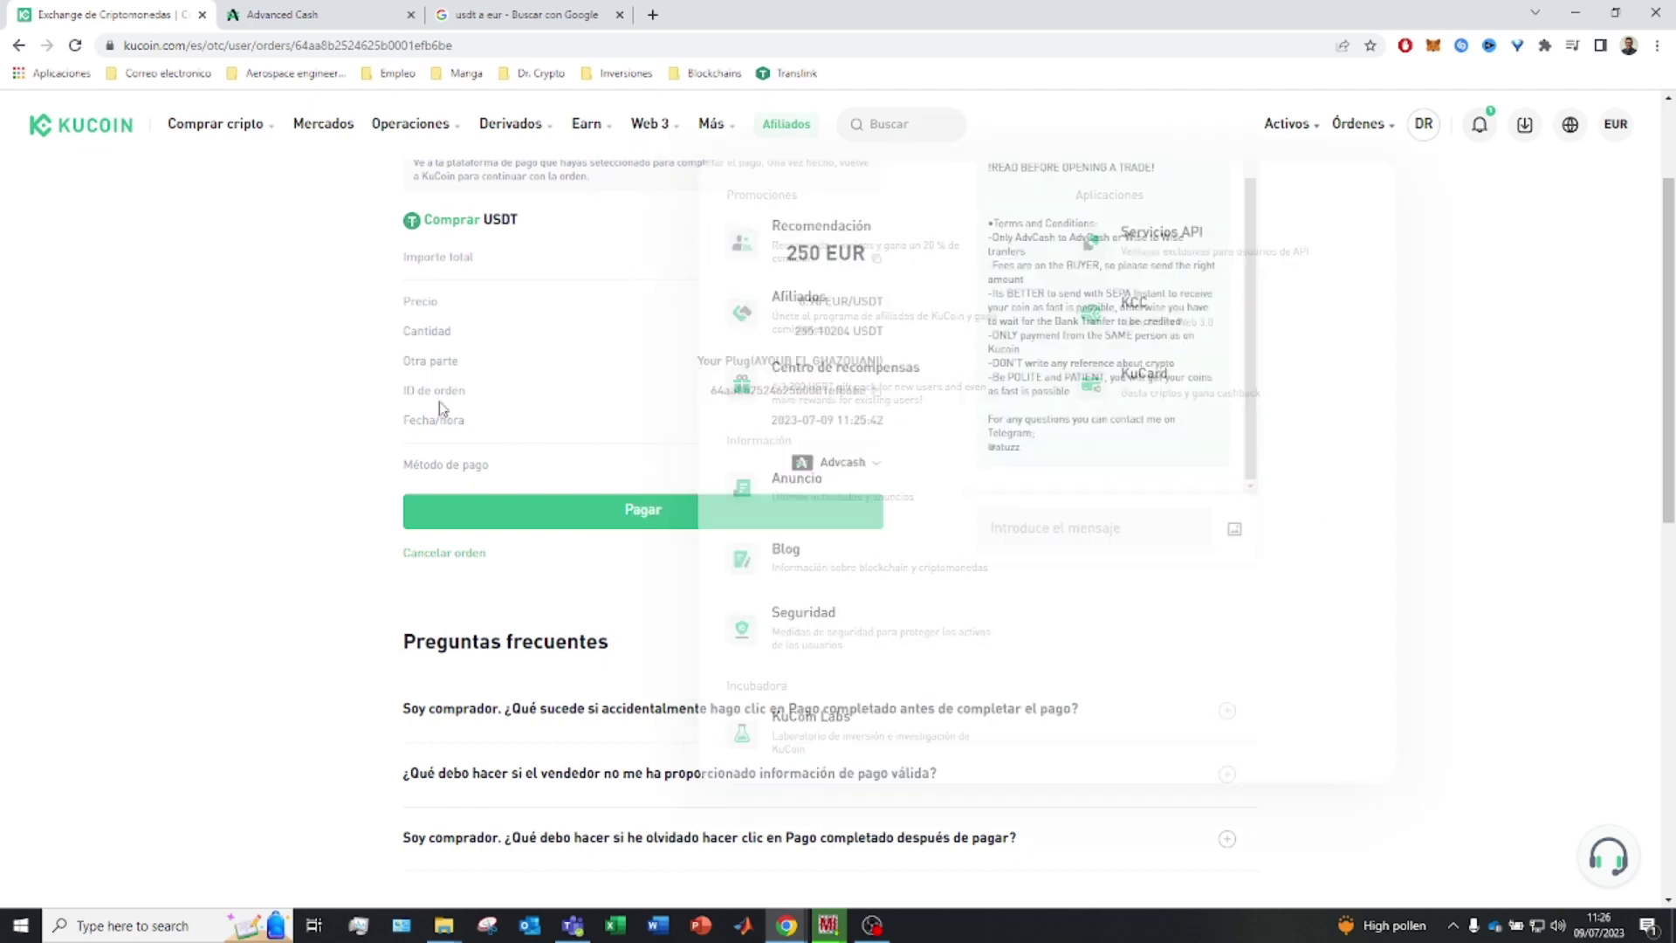
scroll(773, 421, "up", 2)
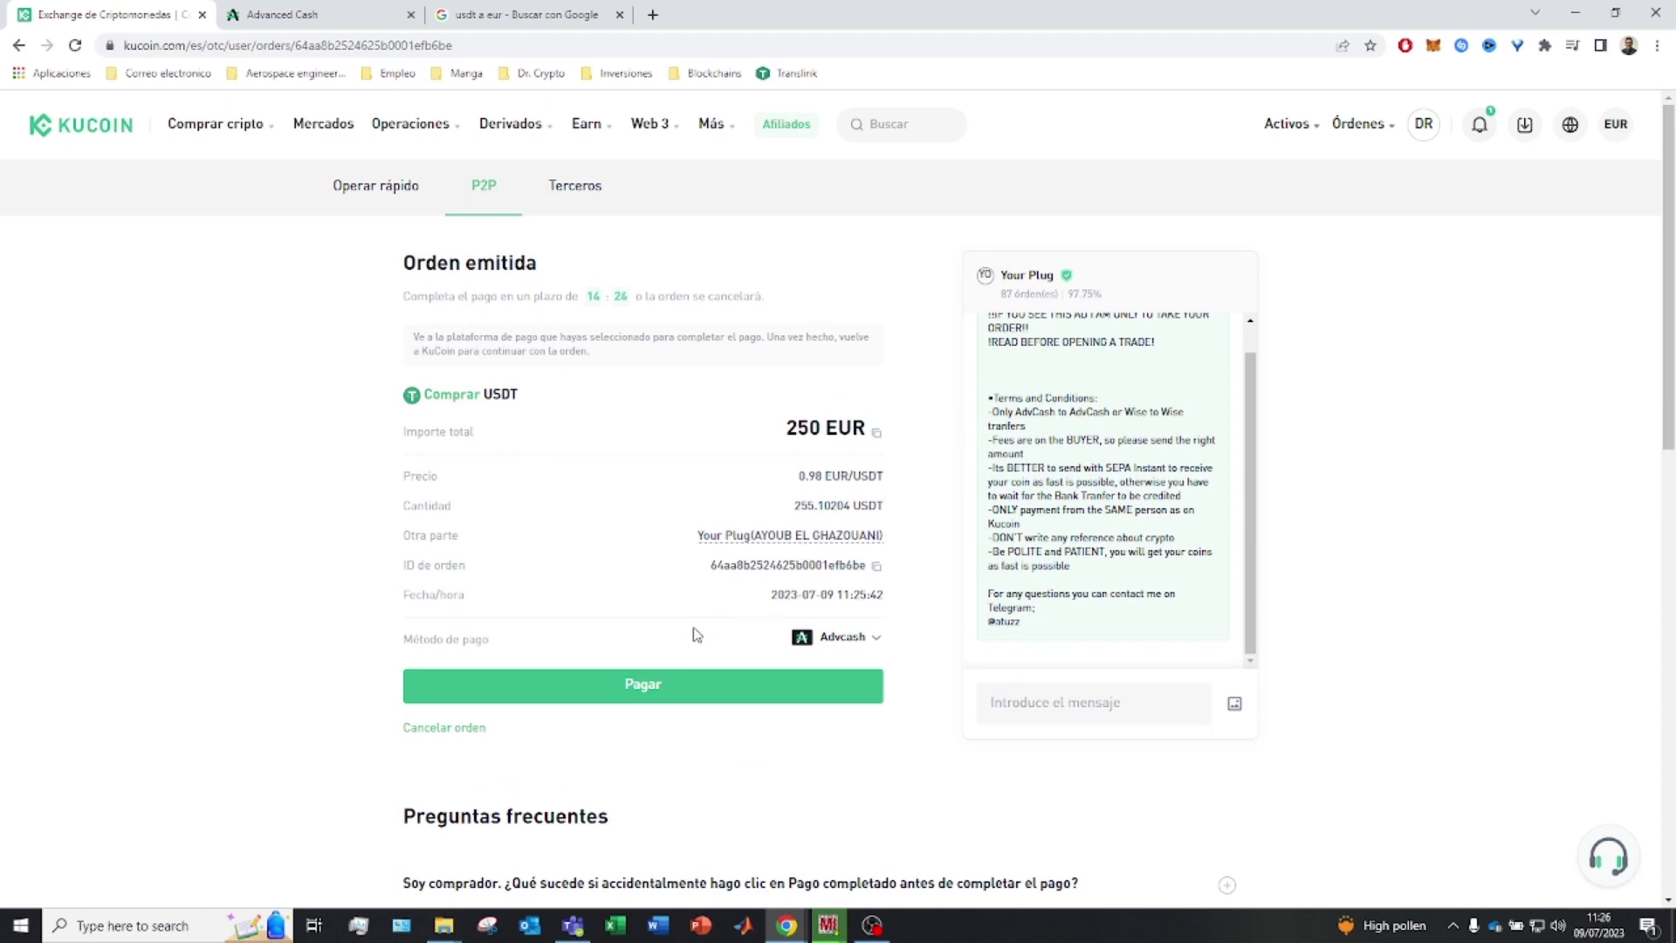
left_click_drag(1052, 625, 982, 400)
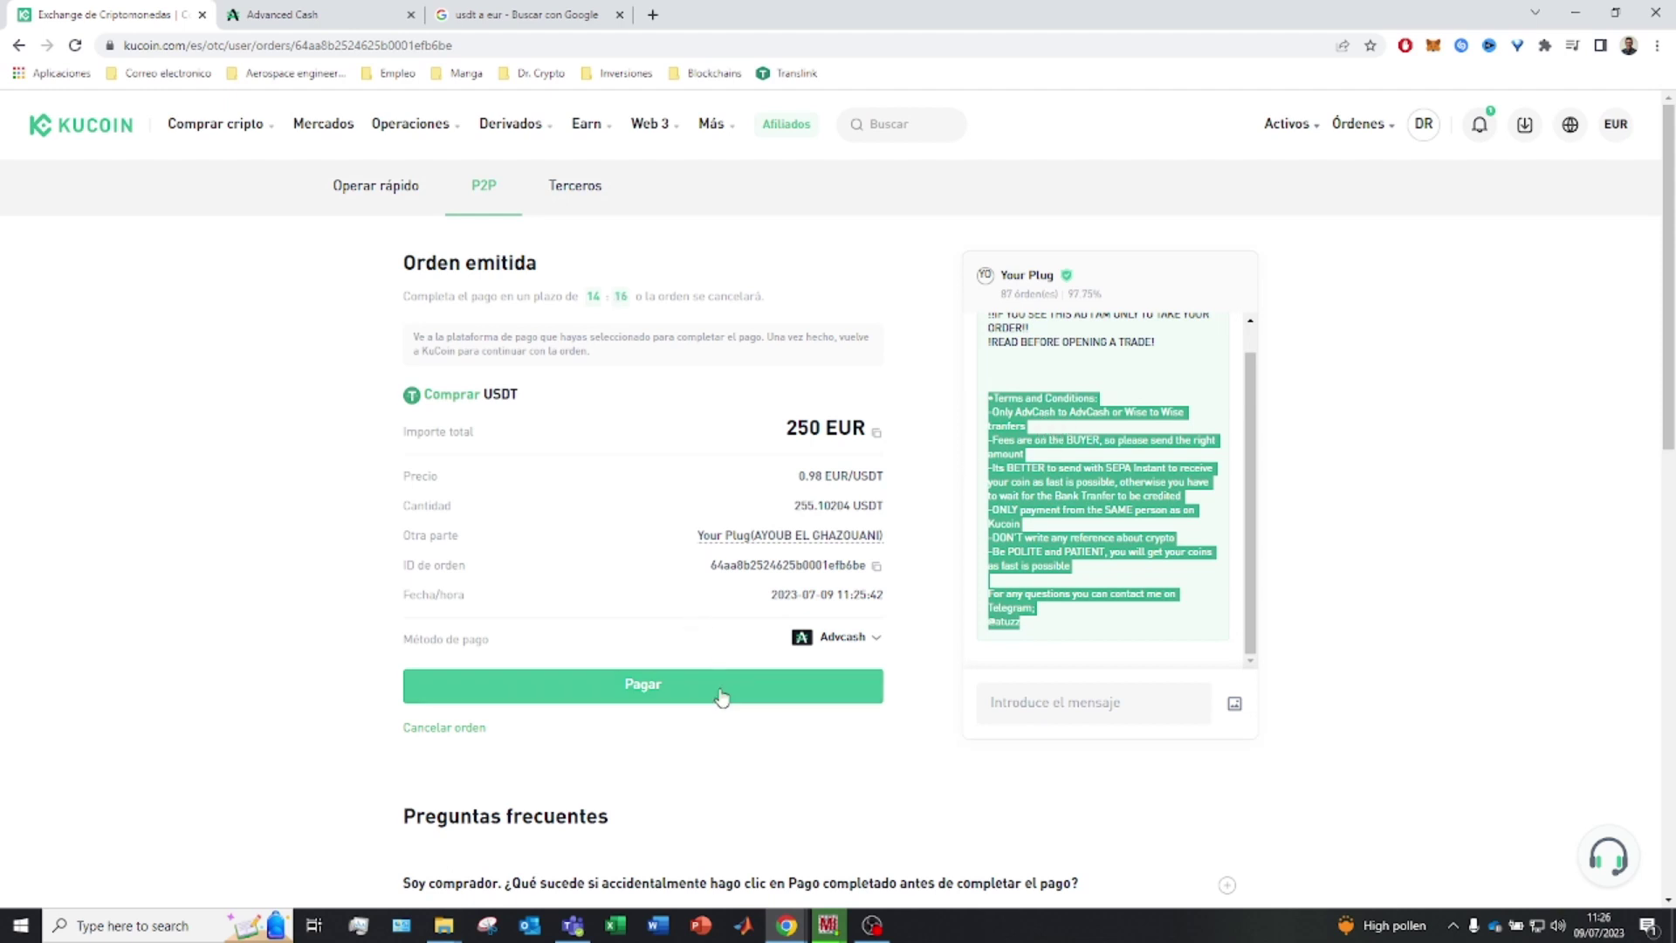
Confirm Advcash stays selected and proceed to the Advcash payment instructions
left_click(873, 642)
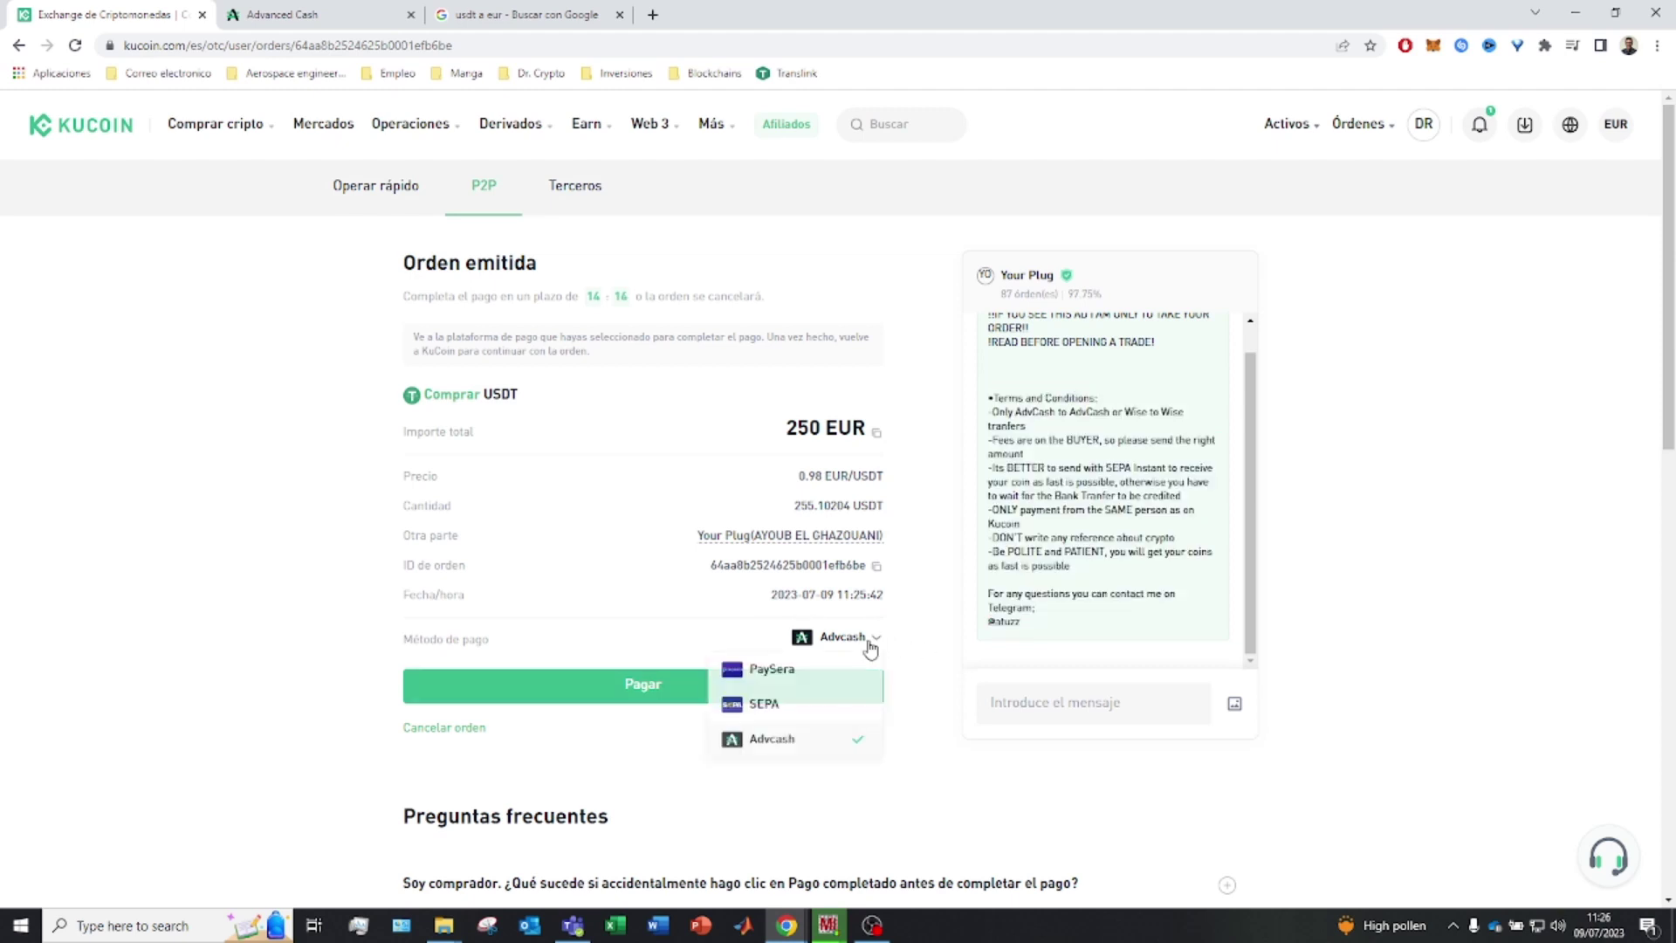
left_click(722, 619)
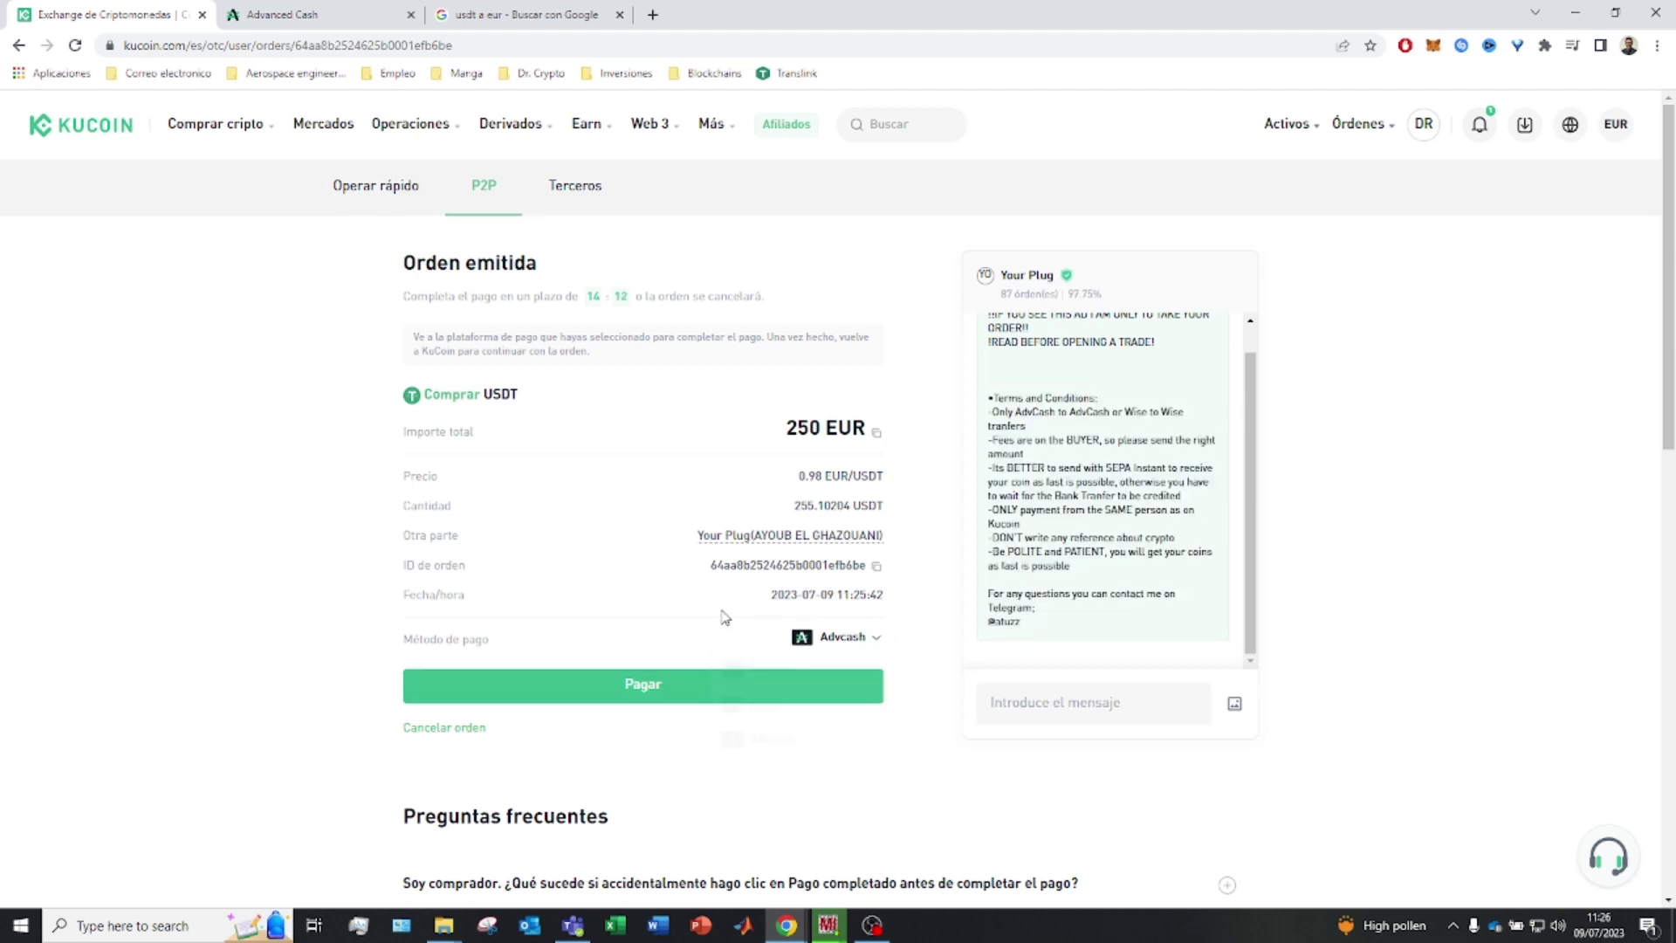
scroll(663, 558, "down", 4)
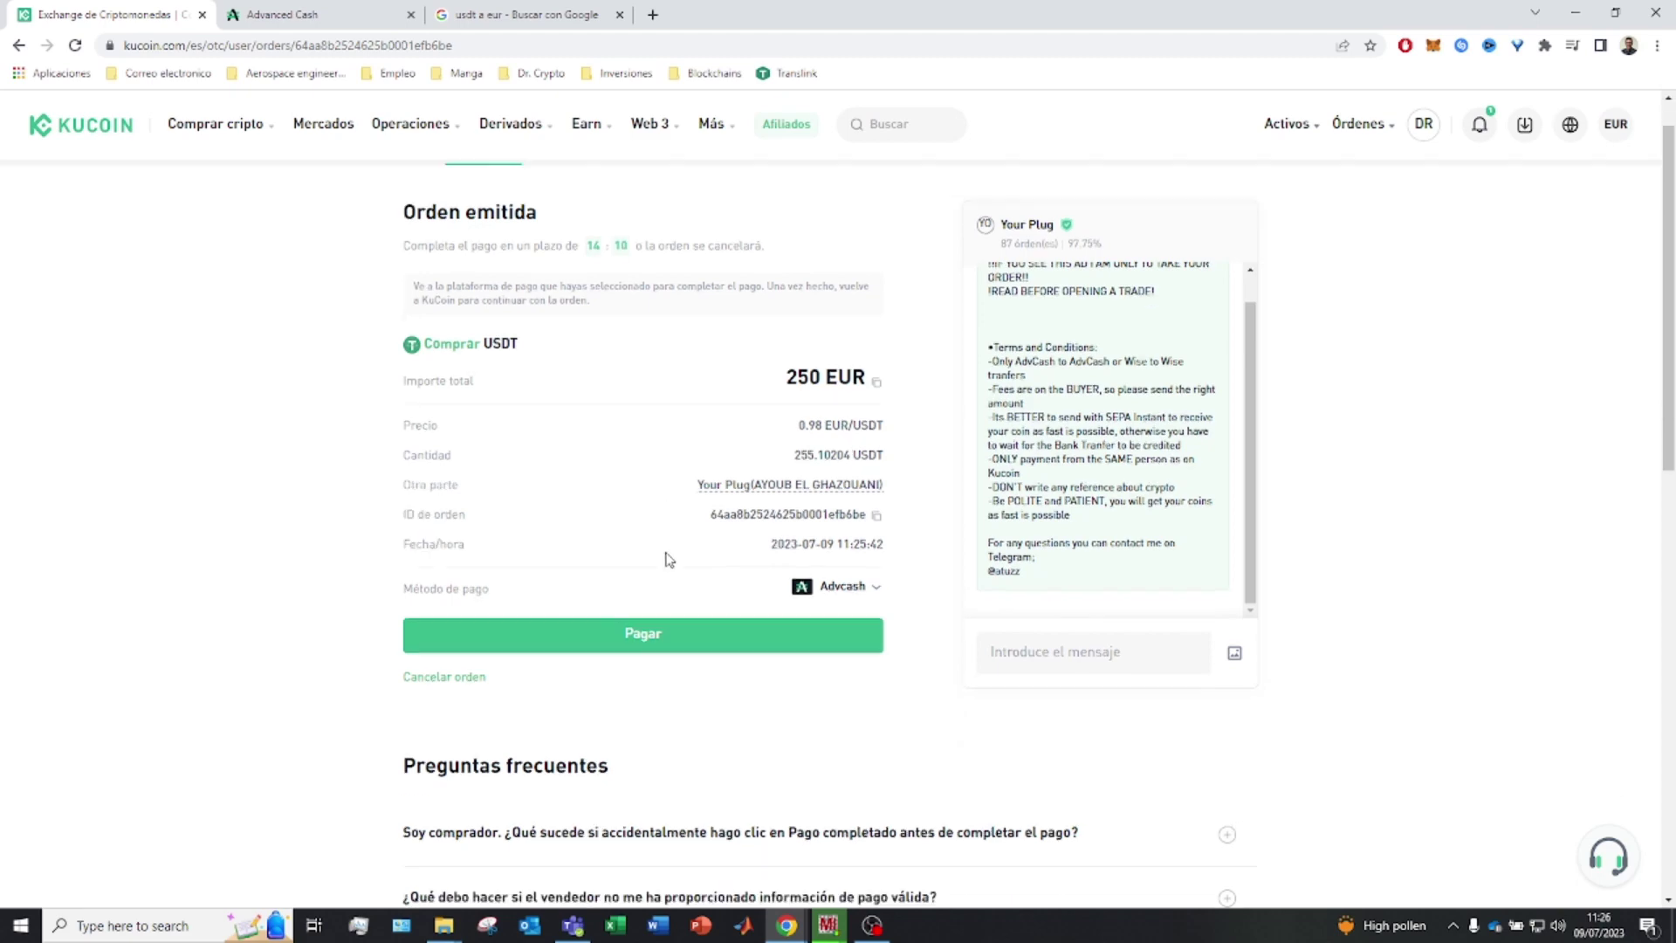
scroll(547, 425, "up", 2)
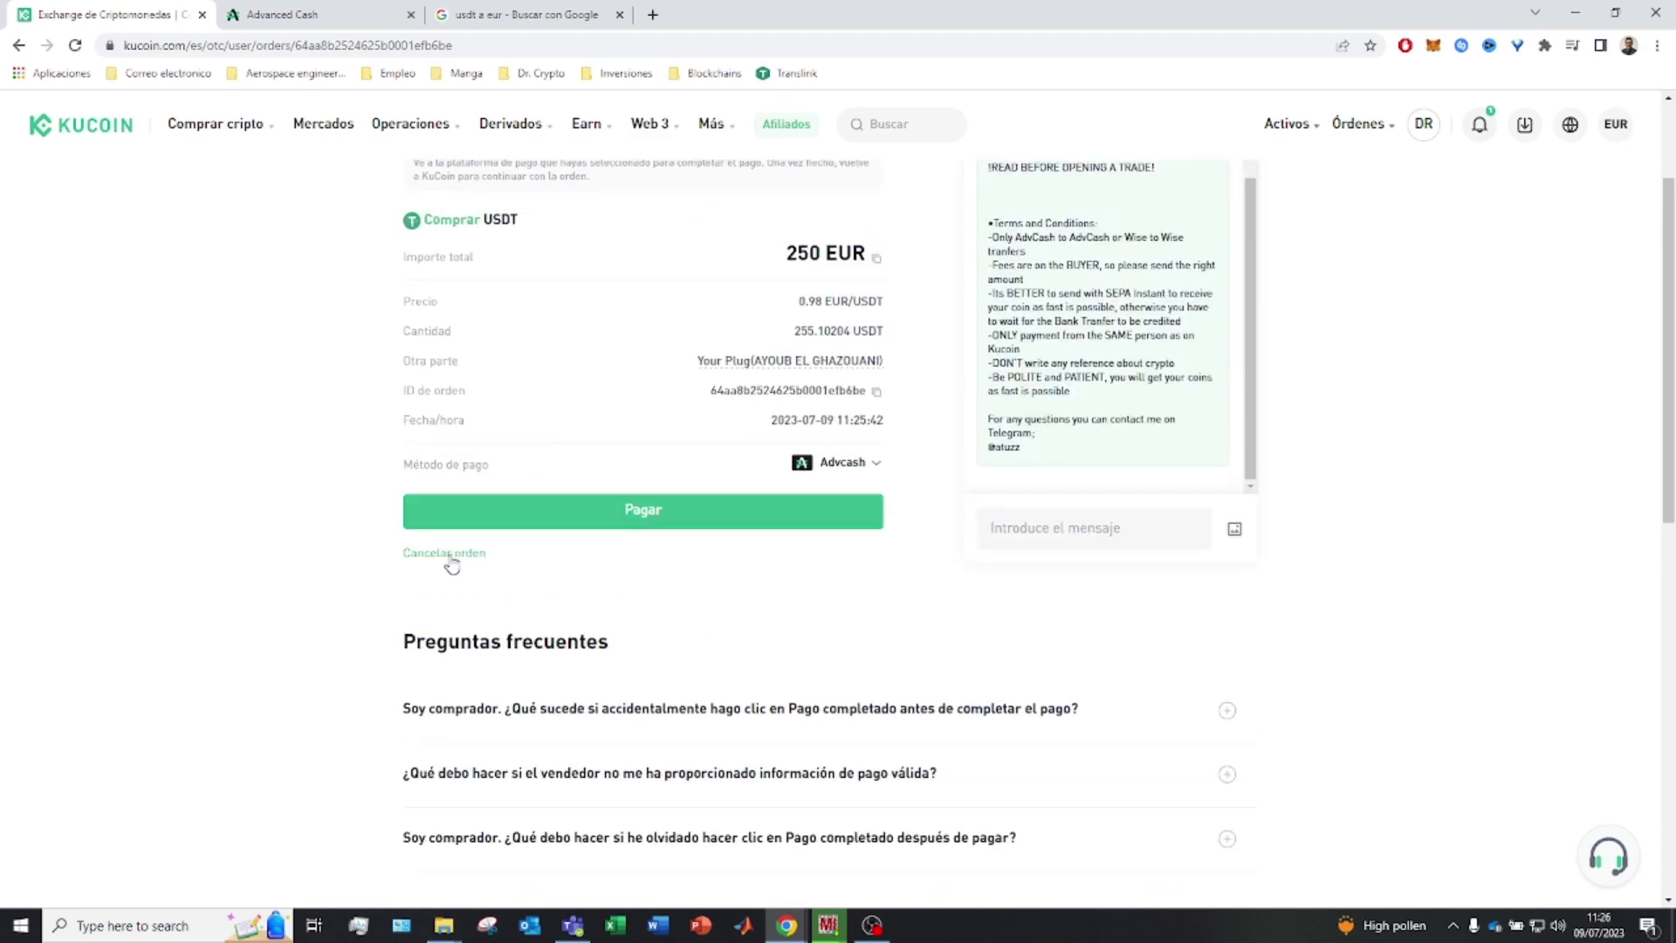
scroll(778, 606, "up", 2)
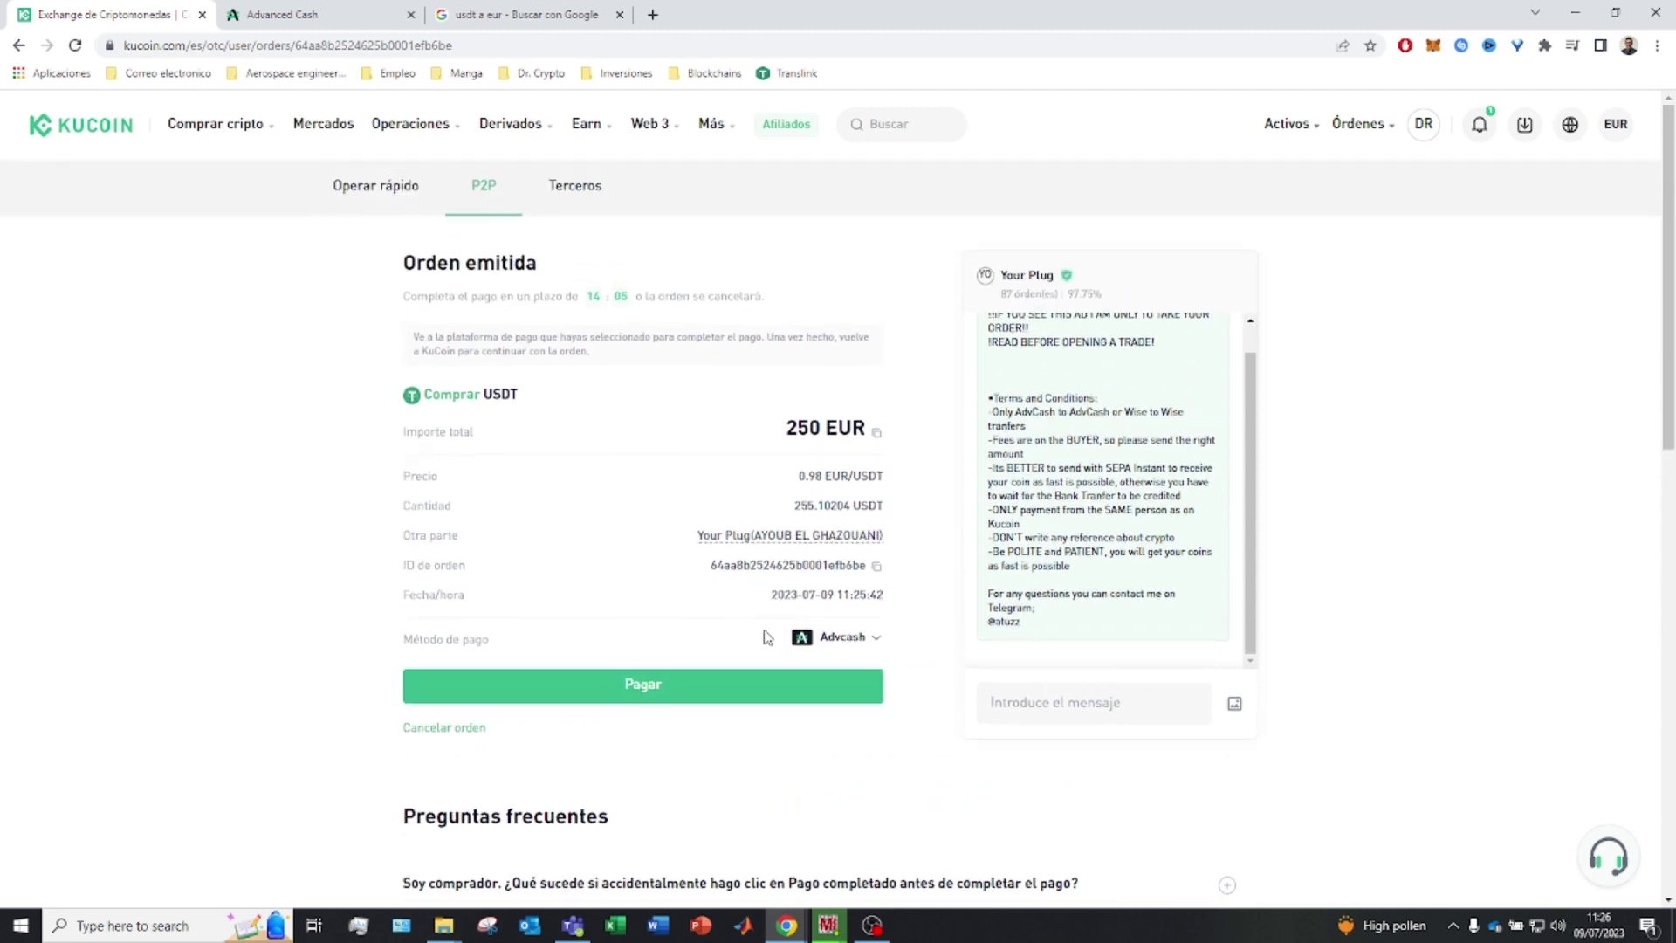
left_click(722, 688)
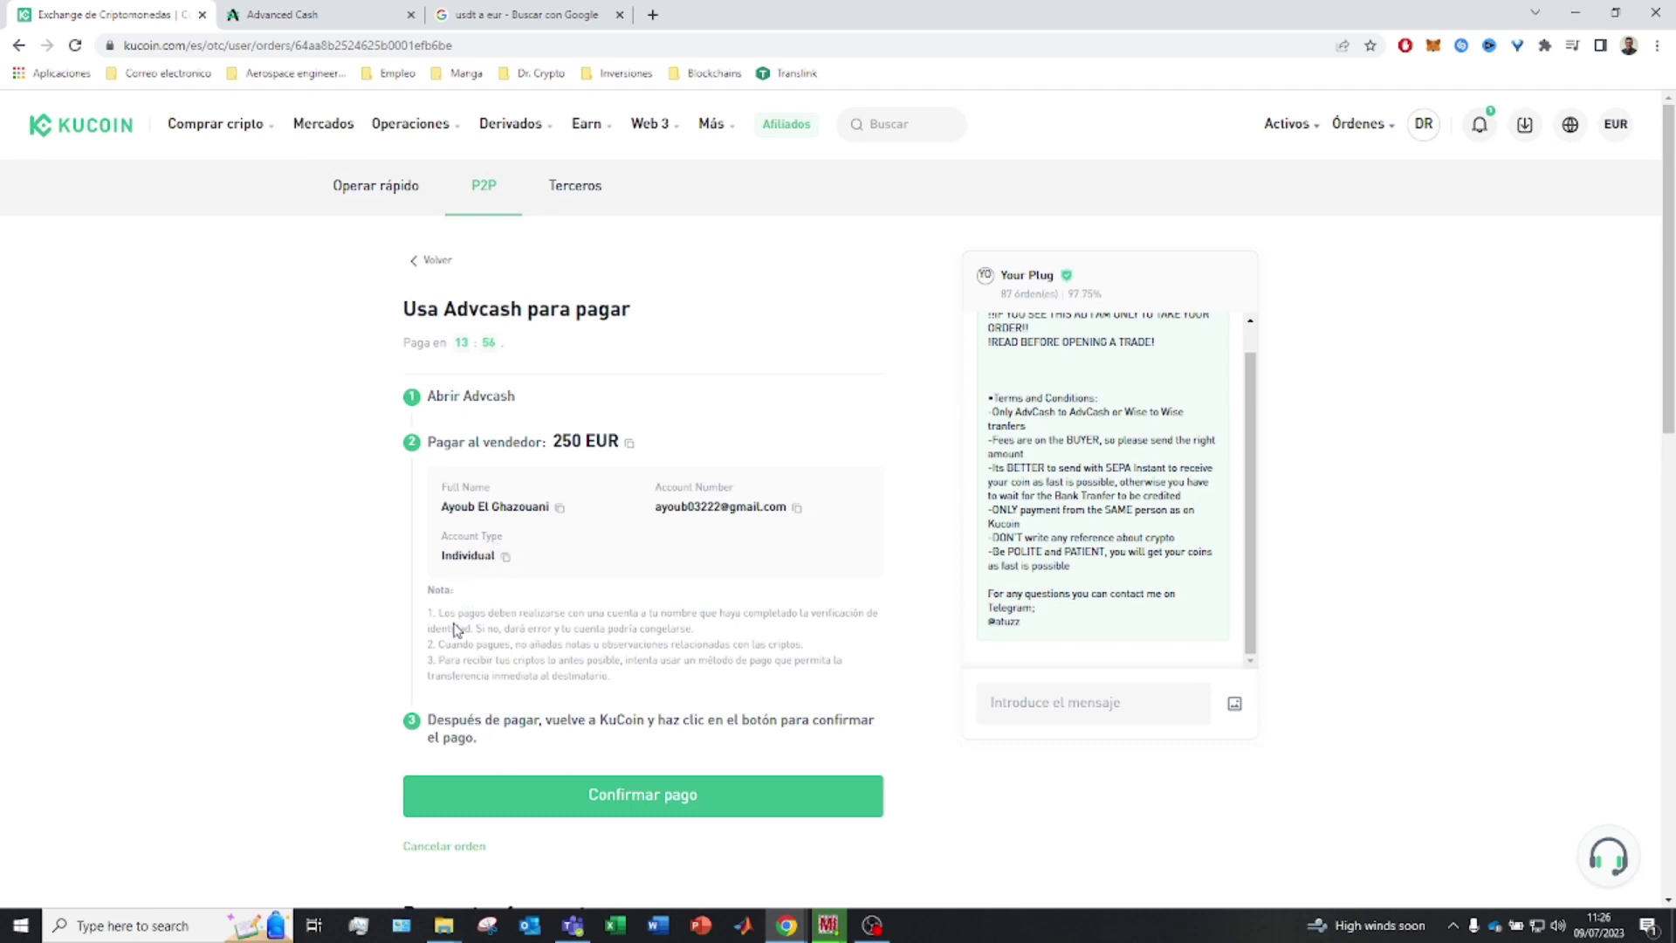
Read the payment notes, copy the seller's full name, and go to the Advanced Cash tab
left_click_drag(443, 612, 877, 615)
left_click(580, 627)
left_click_drag(661, 626, 590, 629)
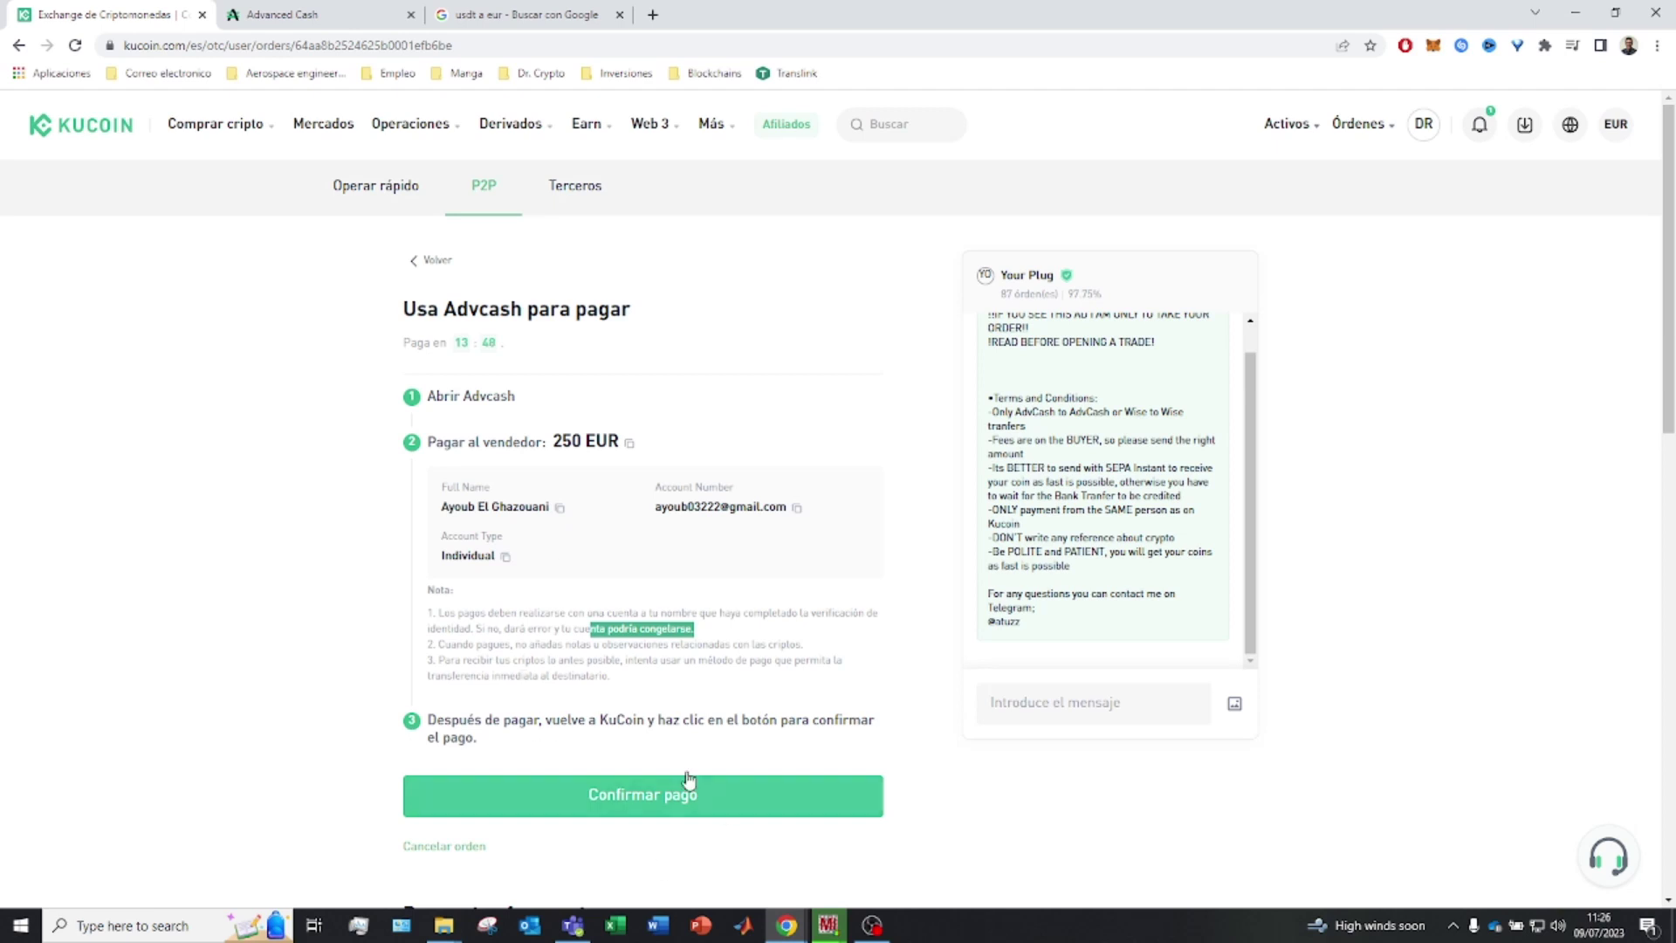
left_click(559, 511)
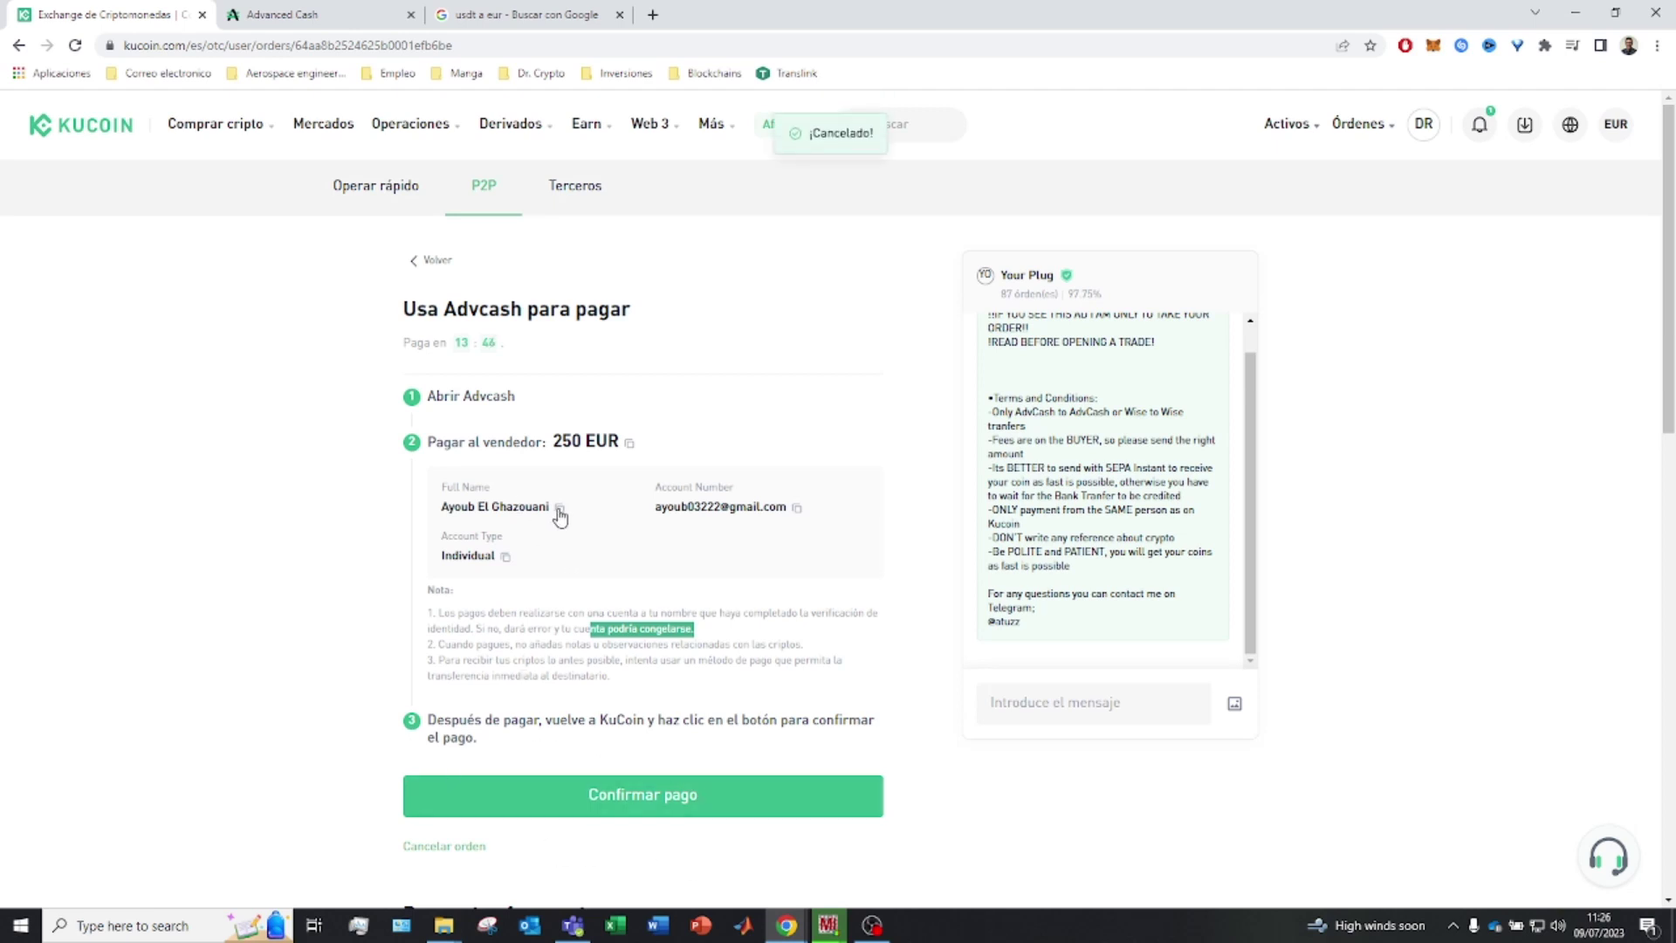
left_click(336, 14)
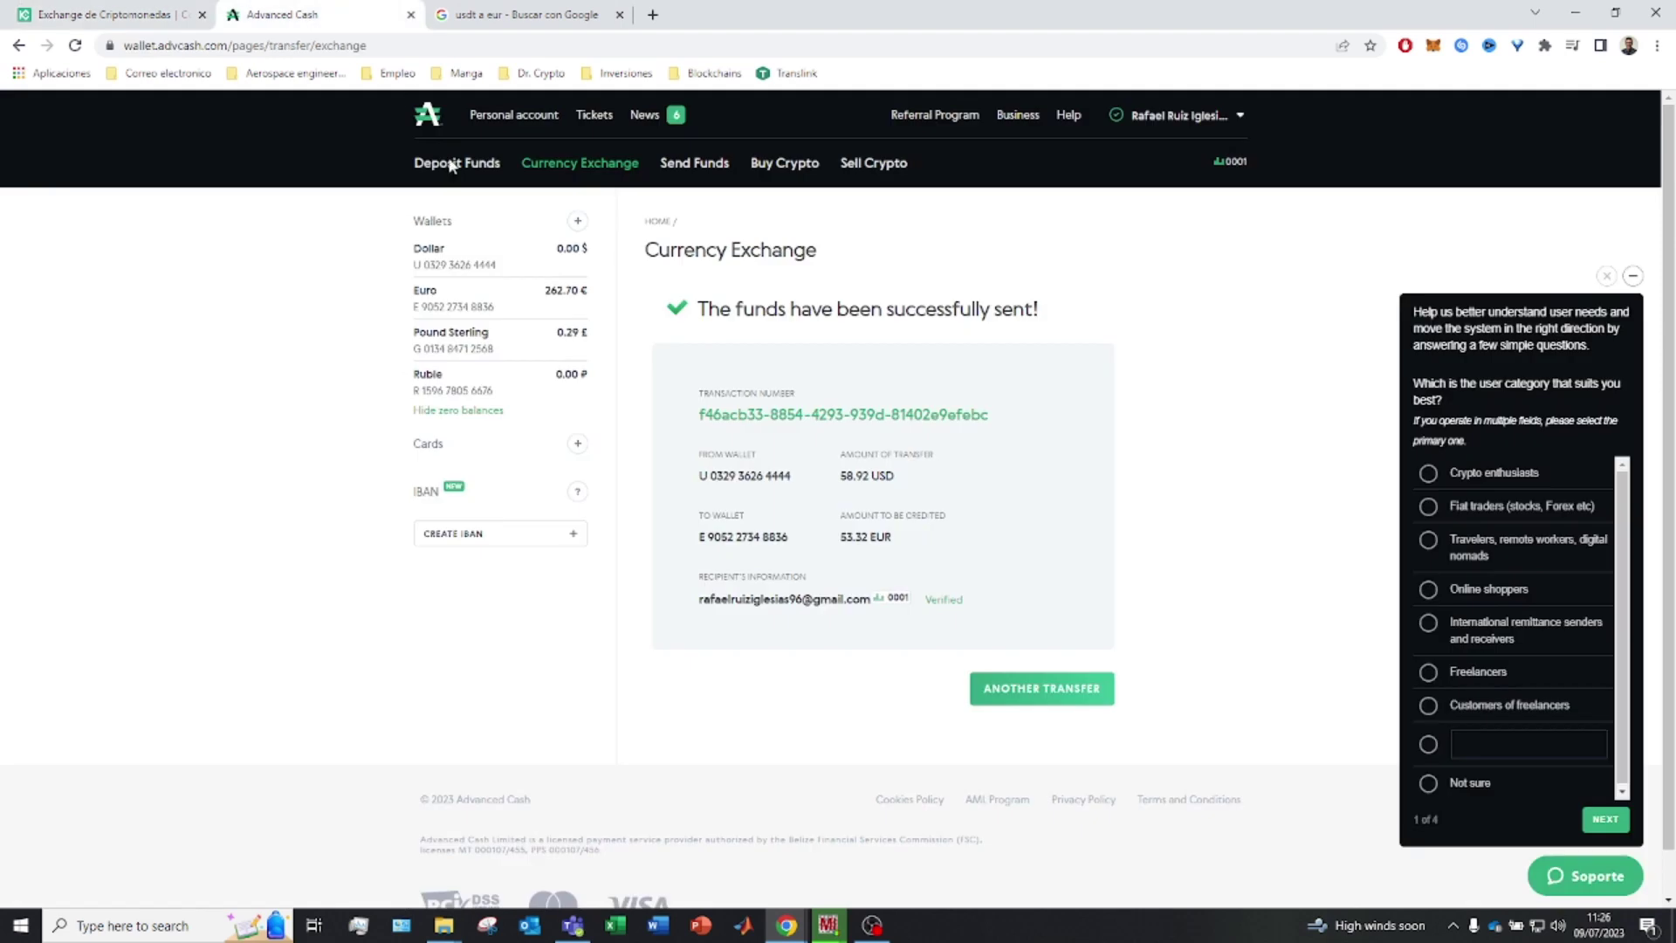
Start an Advcash transfer of 250 EUR from the Euro wallet
left_click(693, 163)
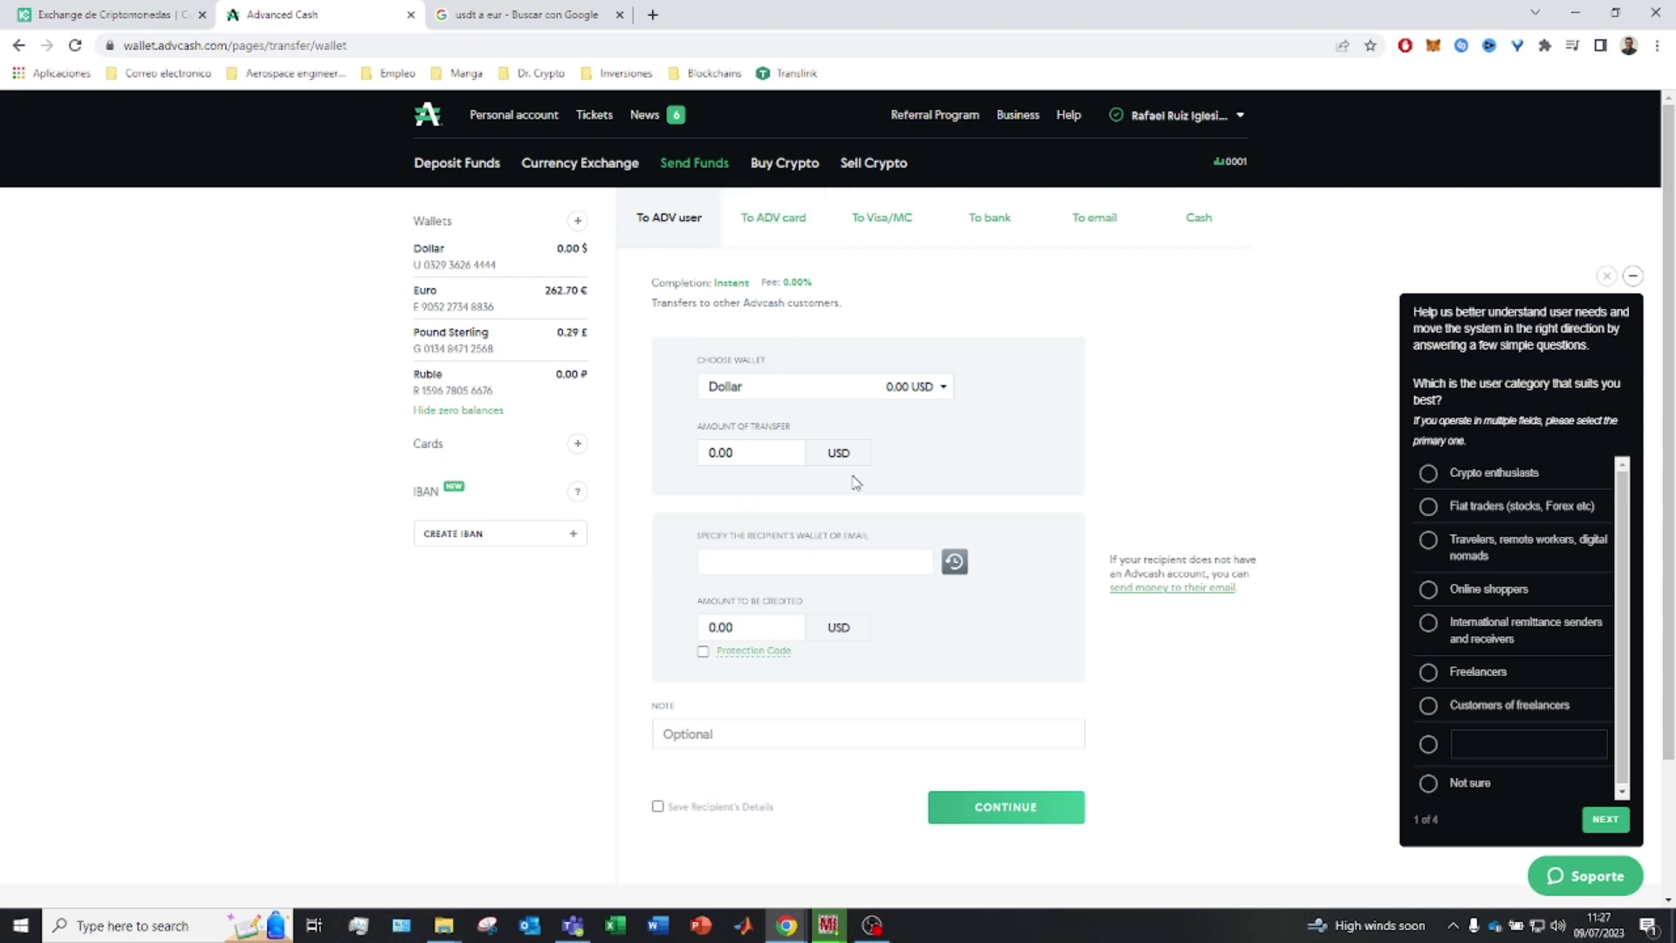
left_click(883, 395)
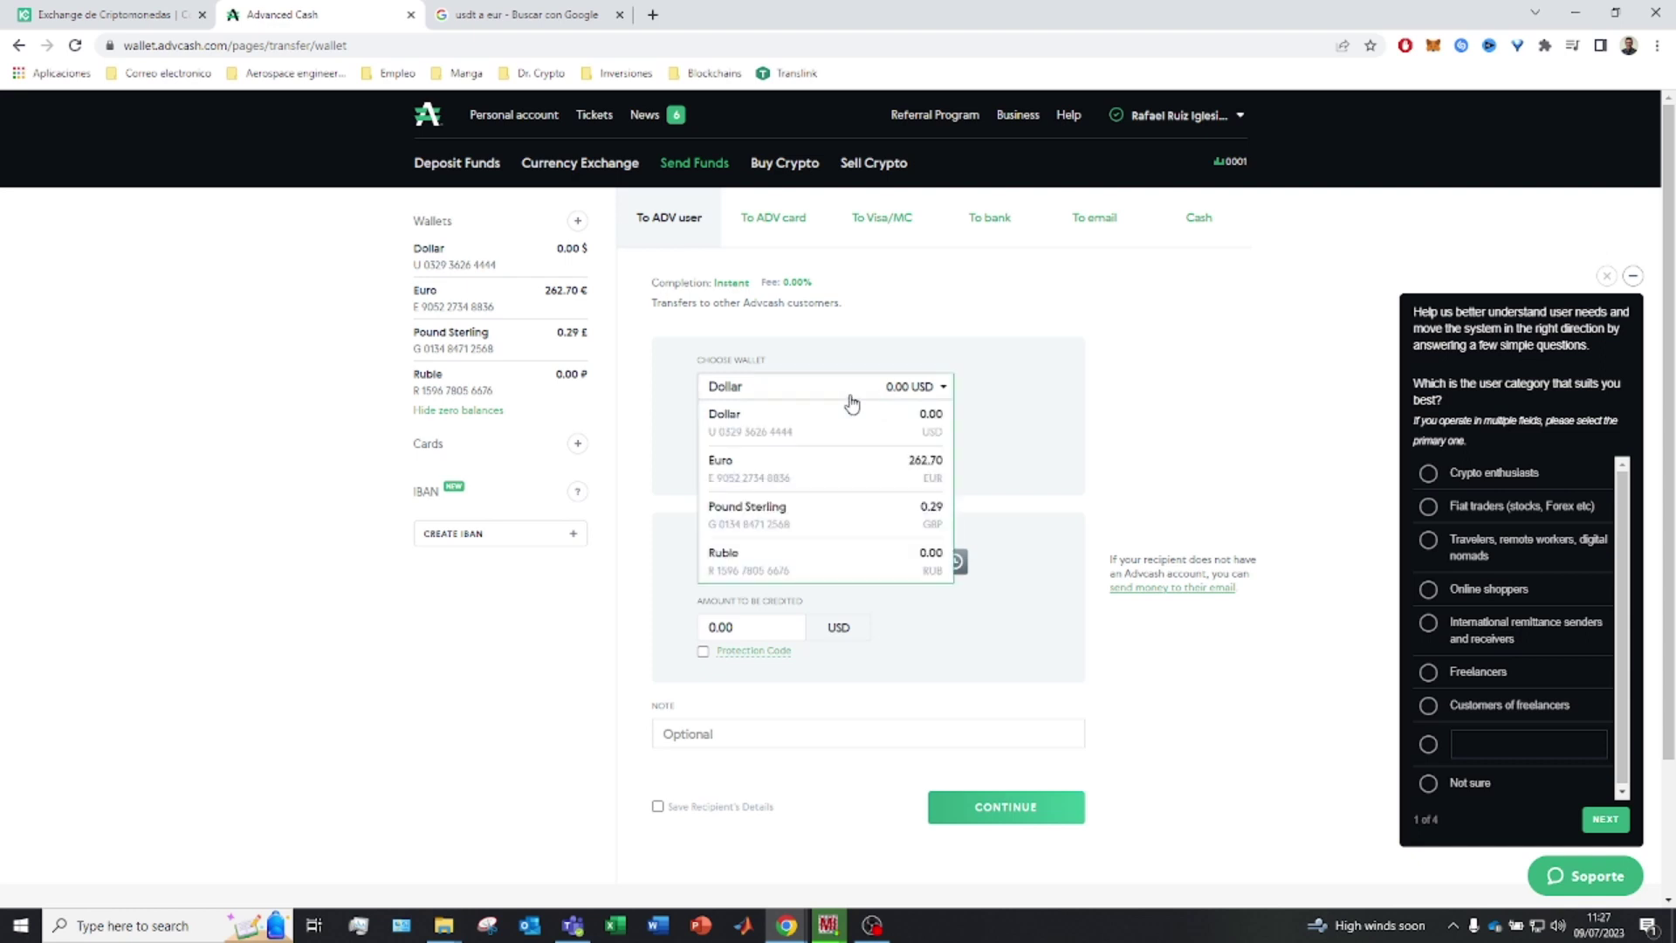
left_click(765, 469)
left_click(753, 455)
type("250")
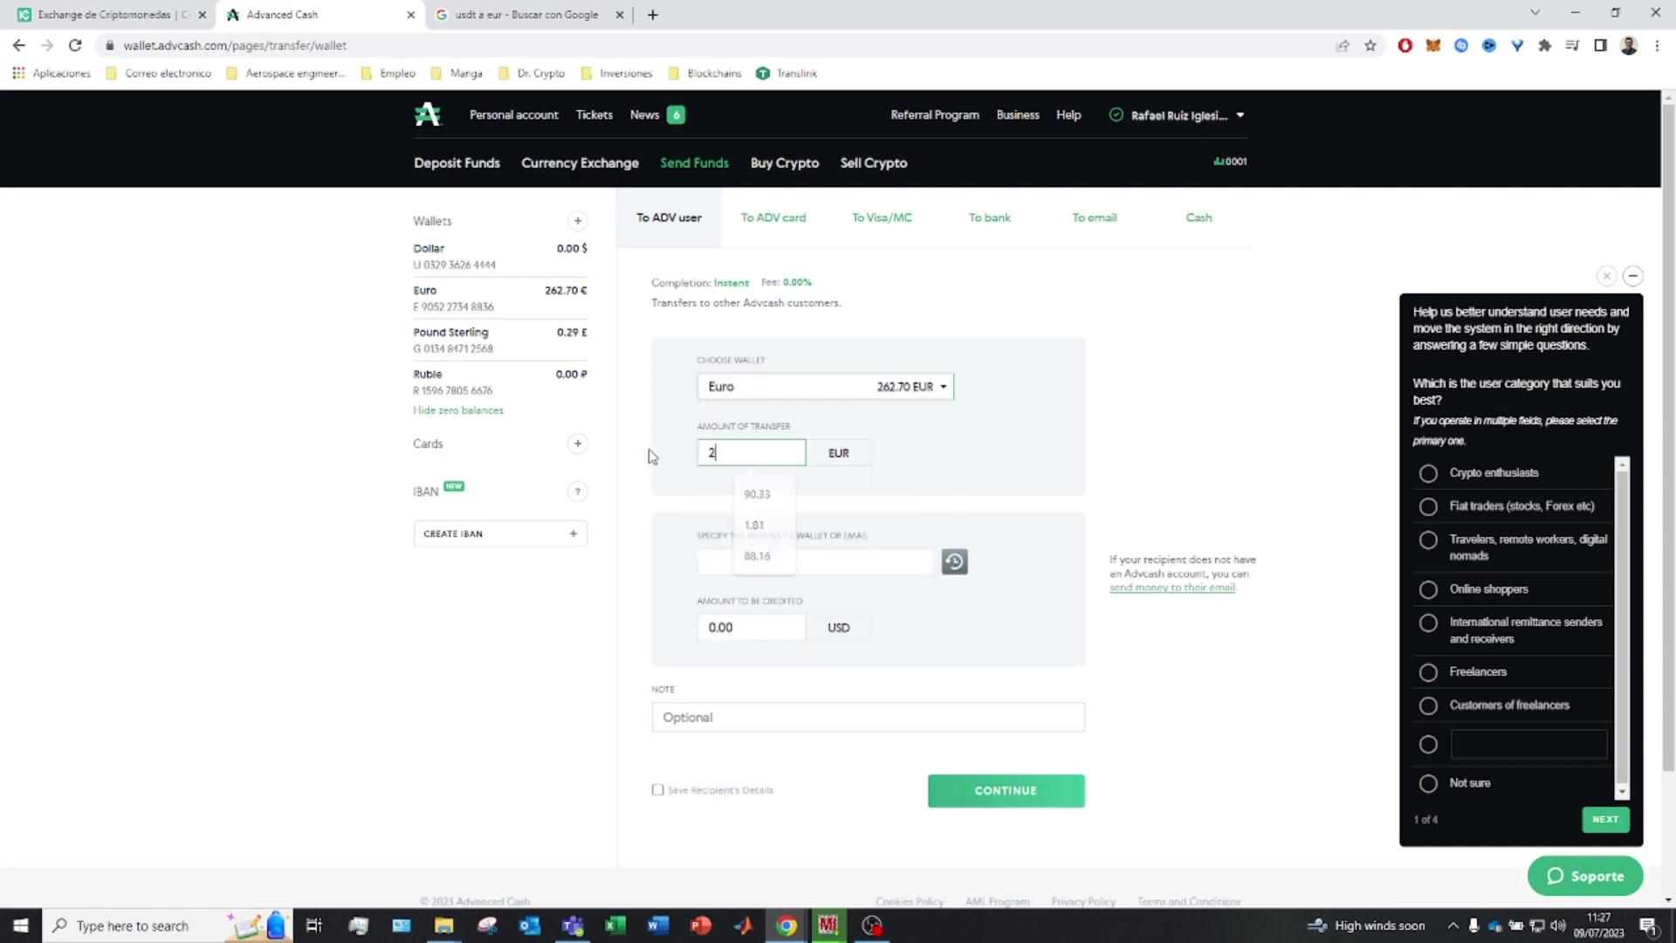
Set the recipient to the seller's e-mail copied from the KuCoin order
left_click(762, 567)
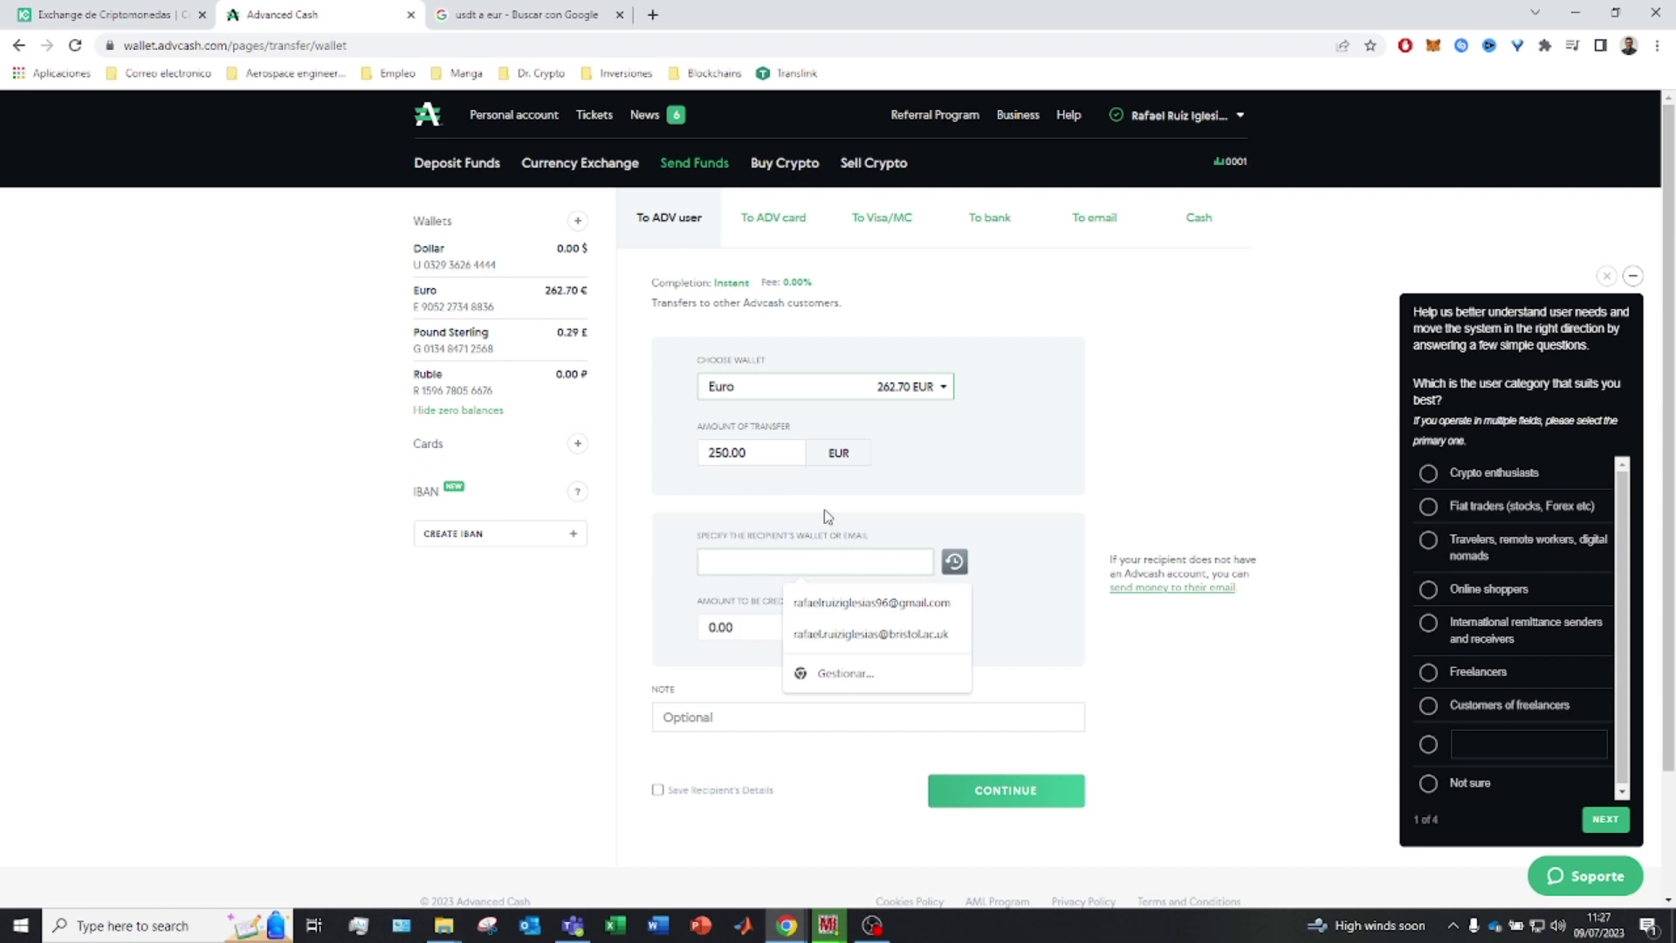
left_click(107, 14)
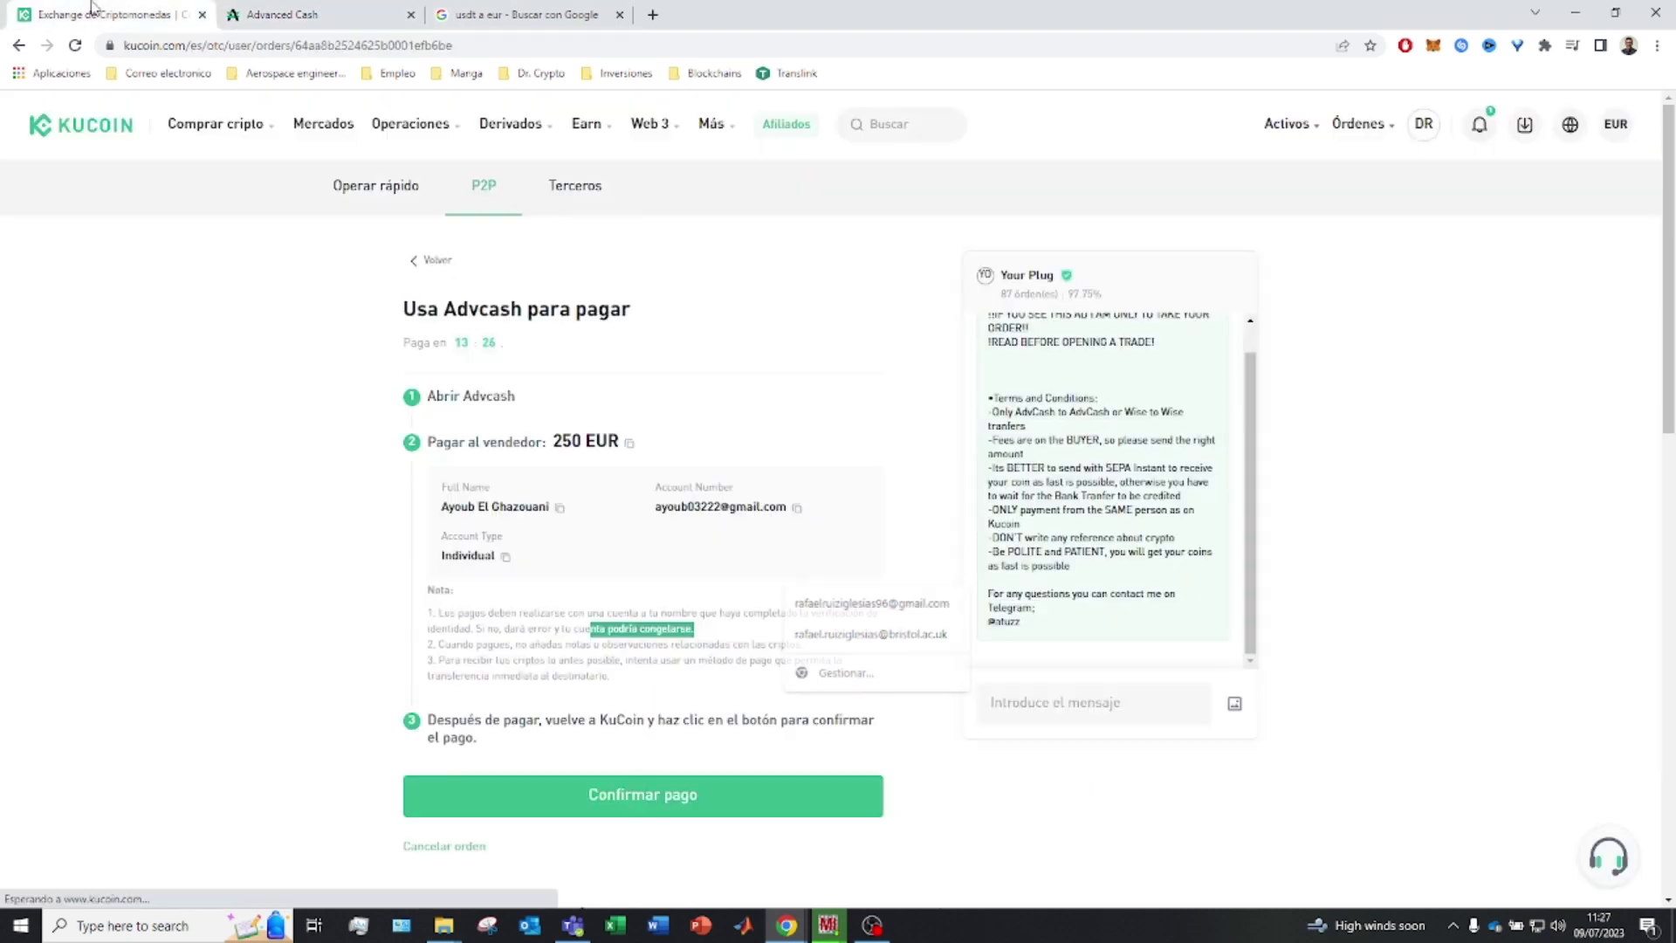
left_click(797, 507)
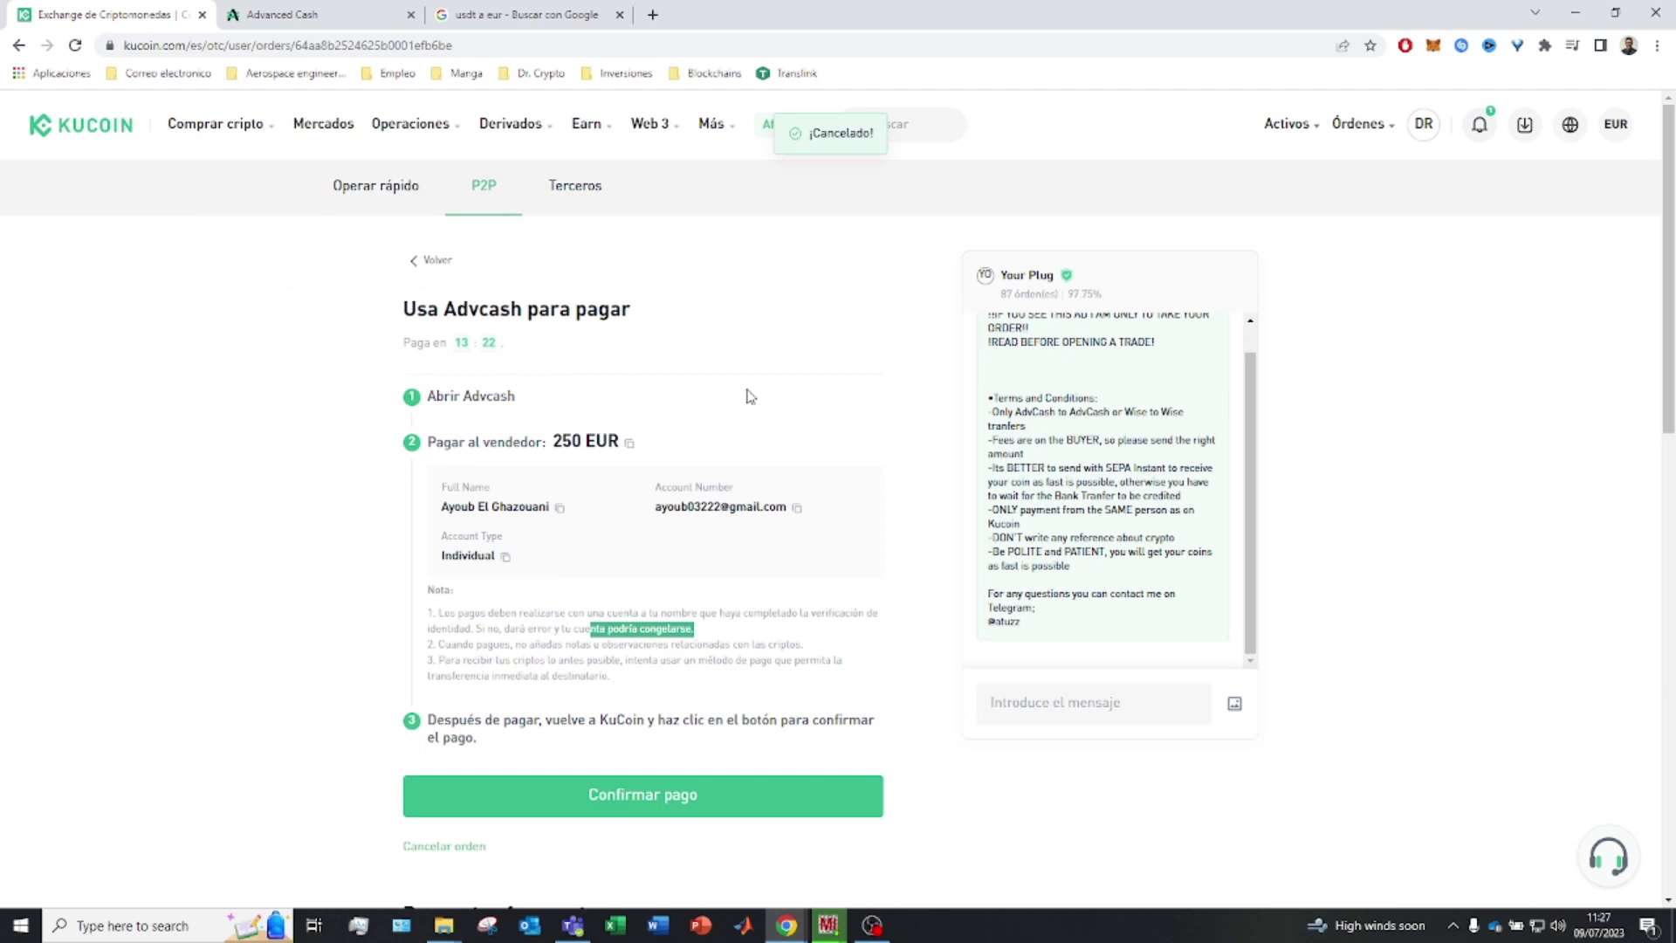
left_click(279, 14)
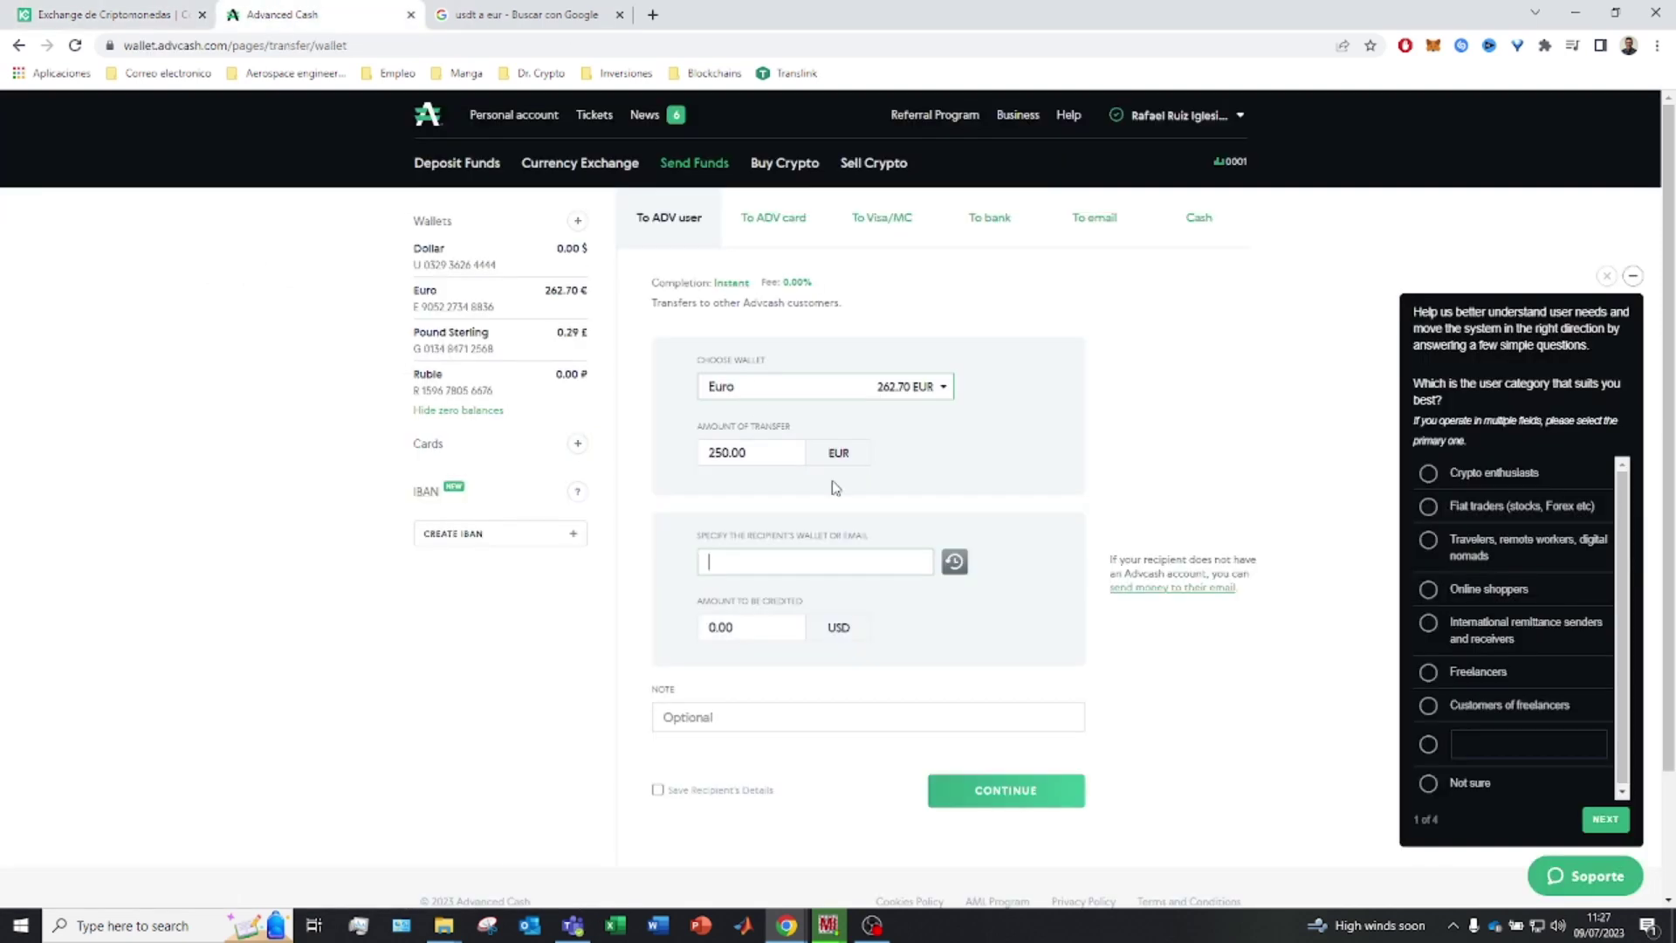
key("ctrl+v")
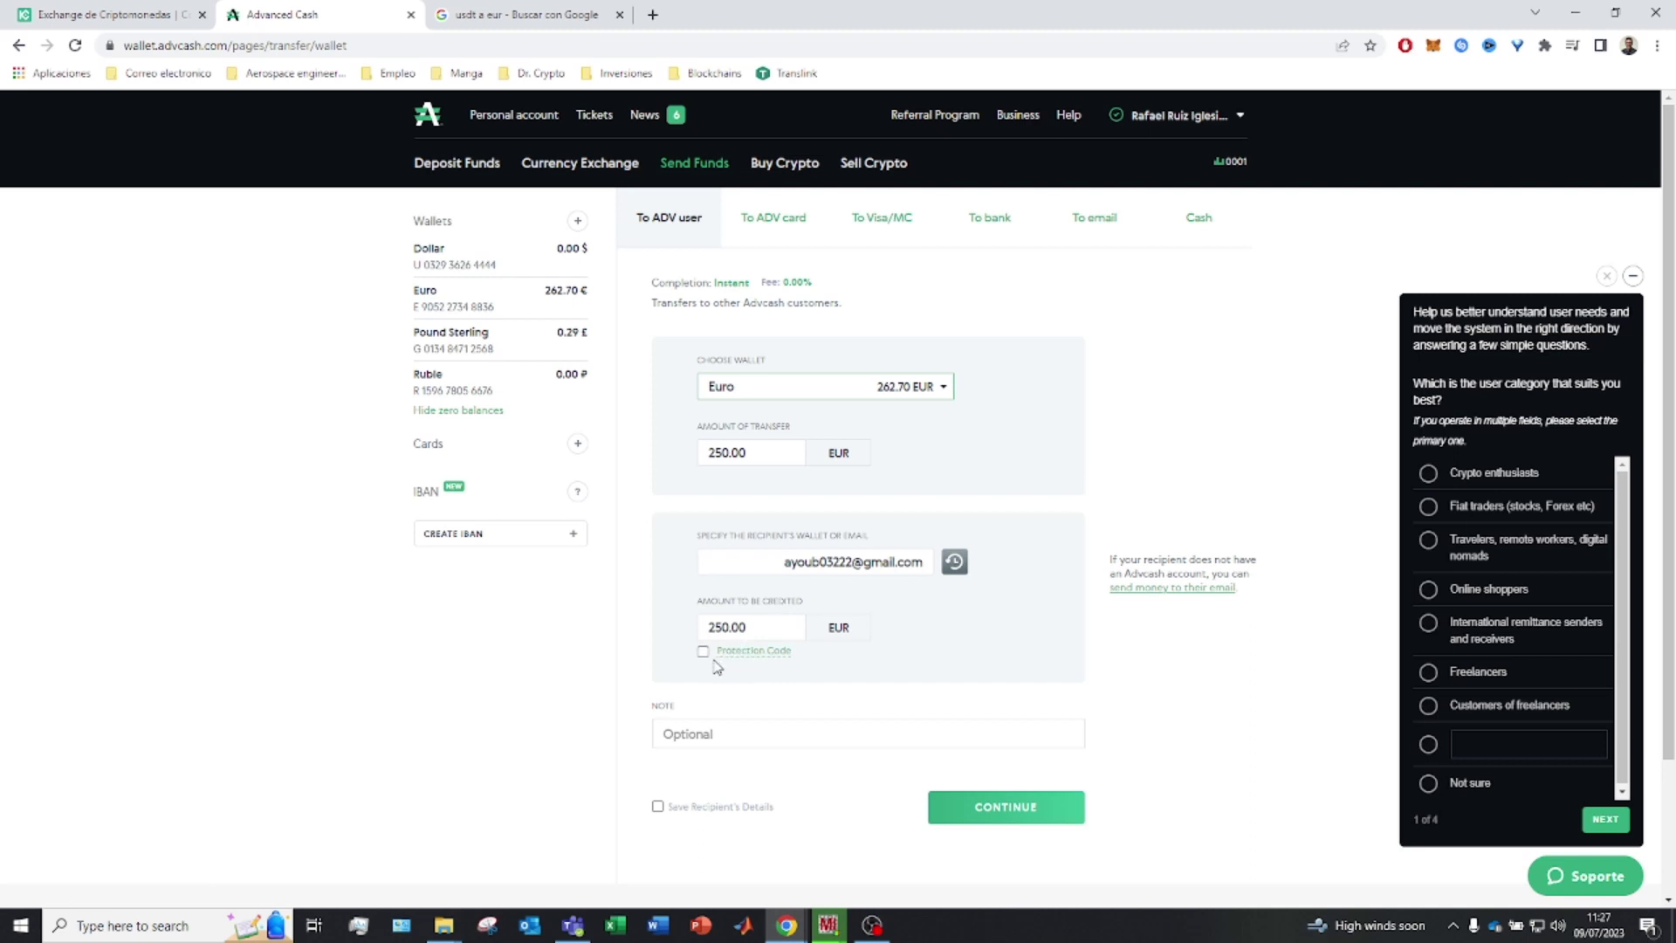
Select the Note field, then review the seller's rule against mentioning crypto in KuCoin
left_click(707, 733)
left_click(131, 14)
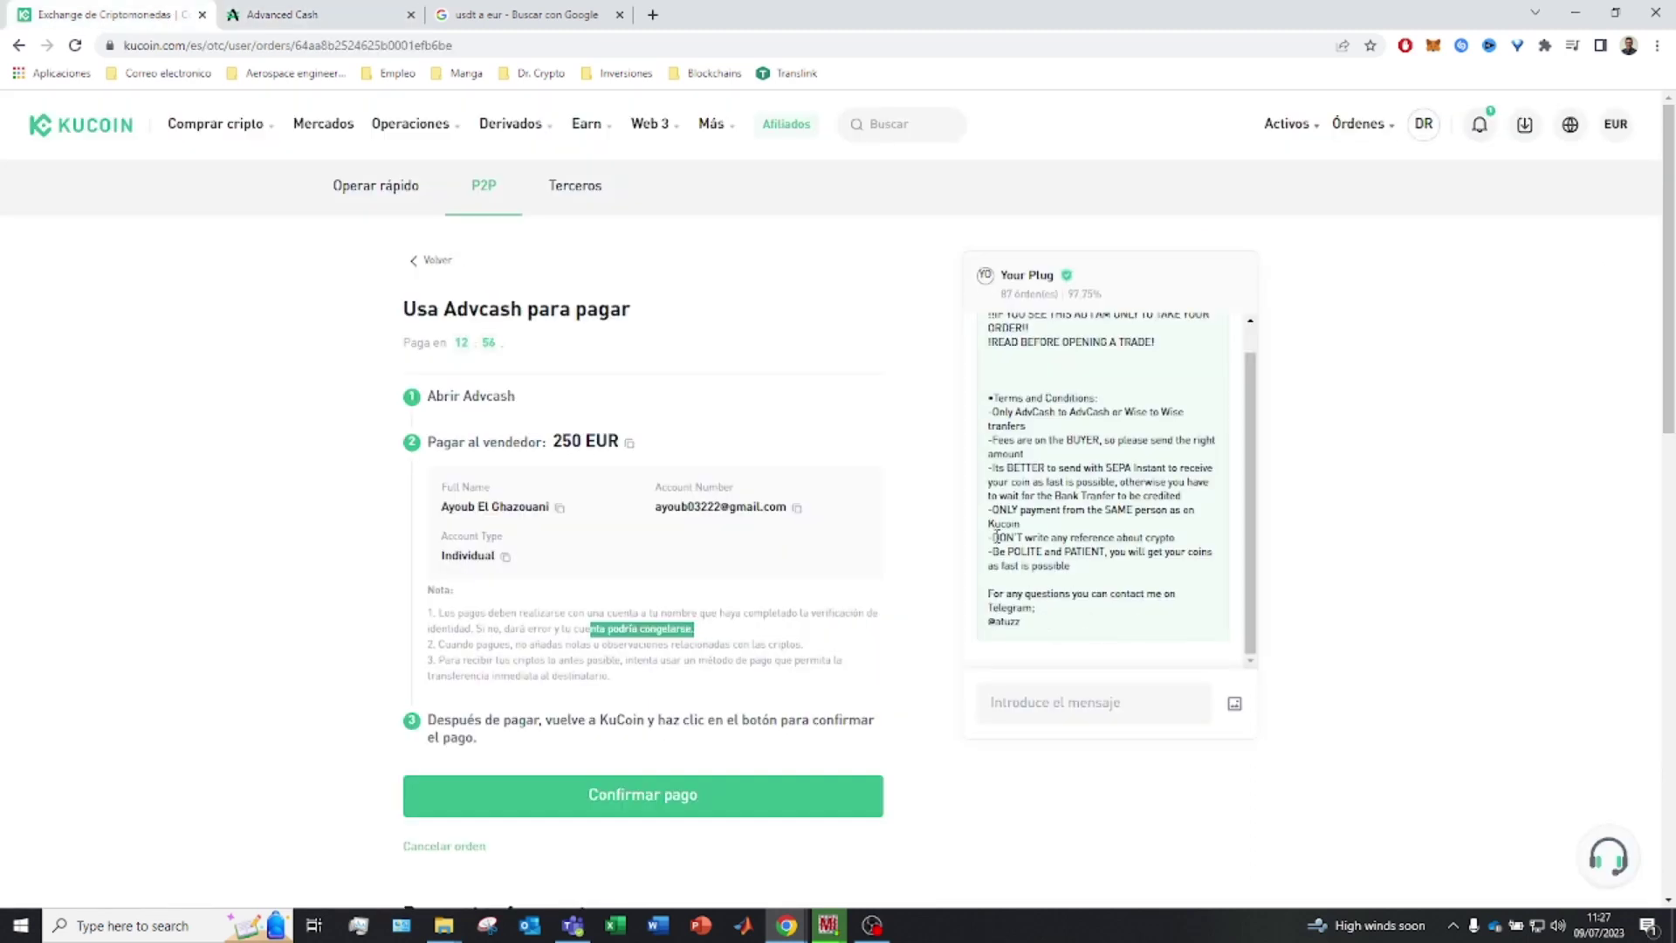
left_click_drag(994, 537, 1178, 545)
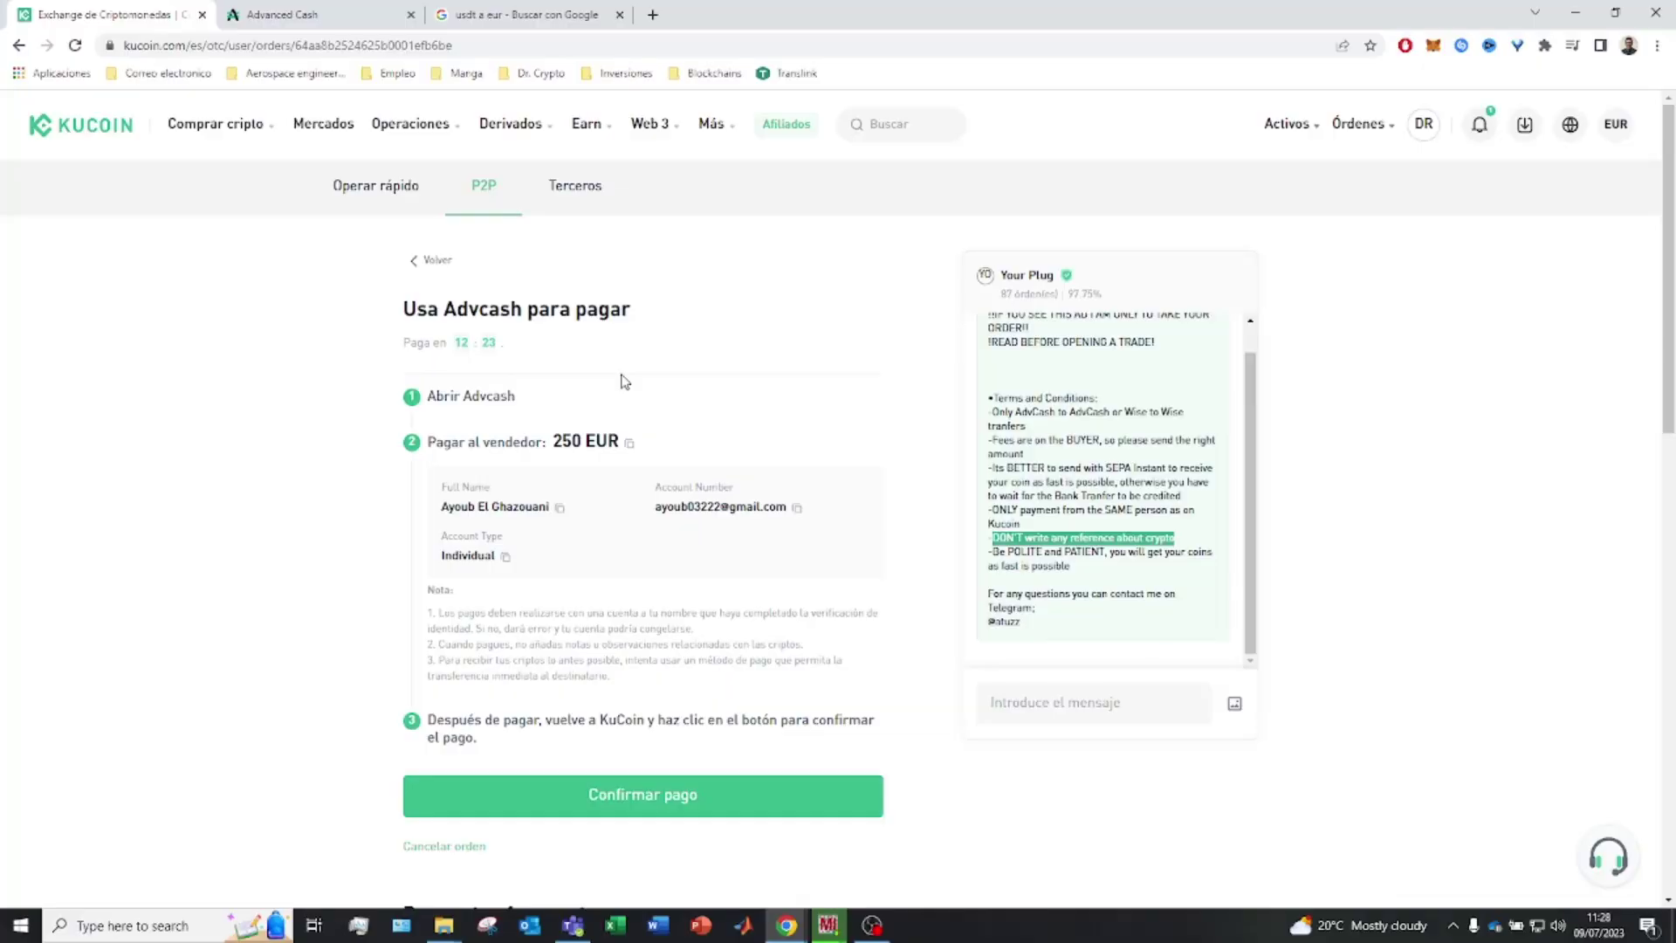
Add the note 'P2P Advcash K' and submit the transfer past the withdrawal confirmation
left_click(349, 16)
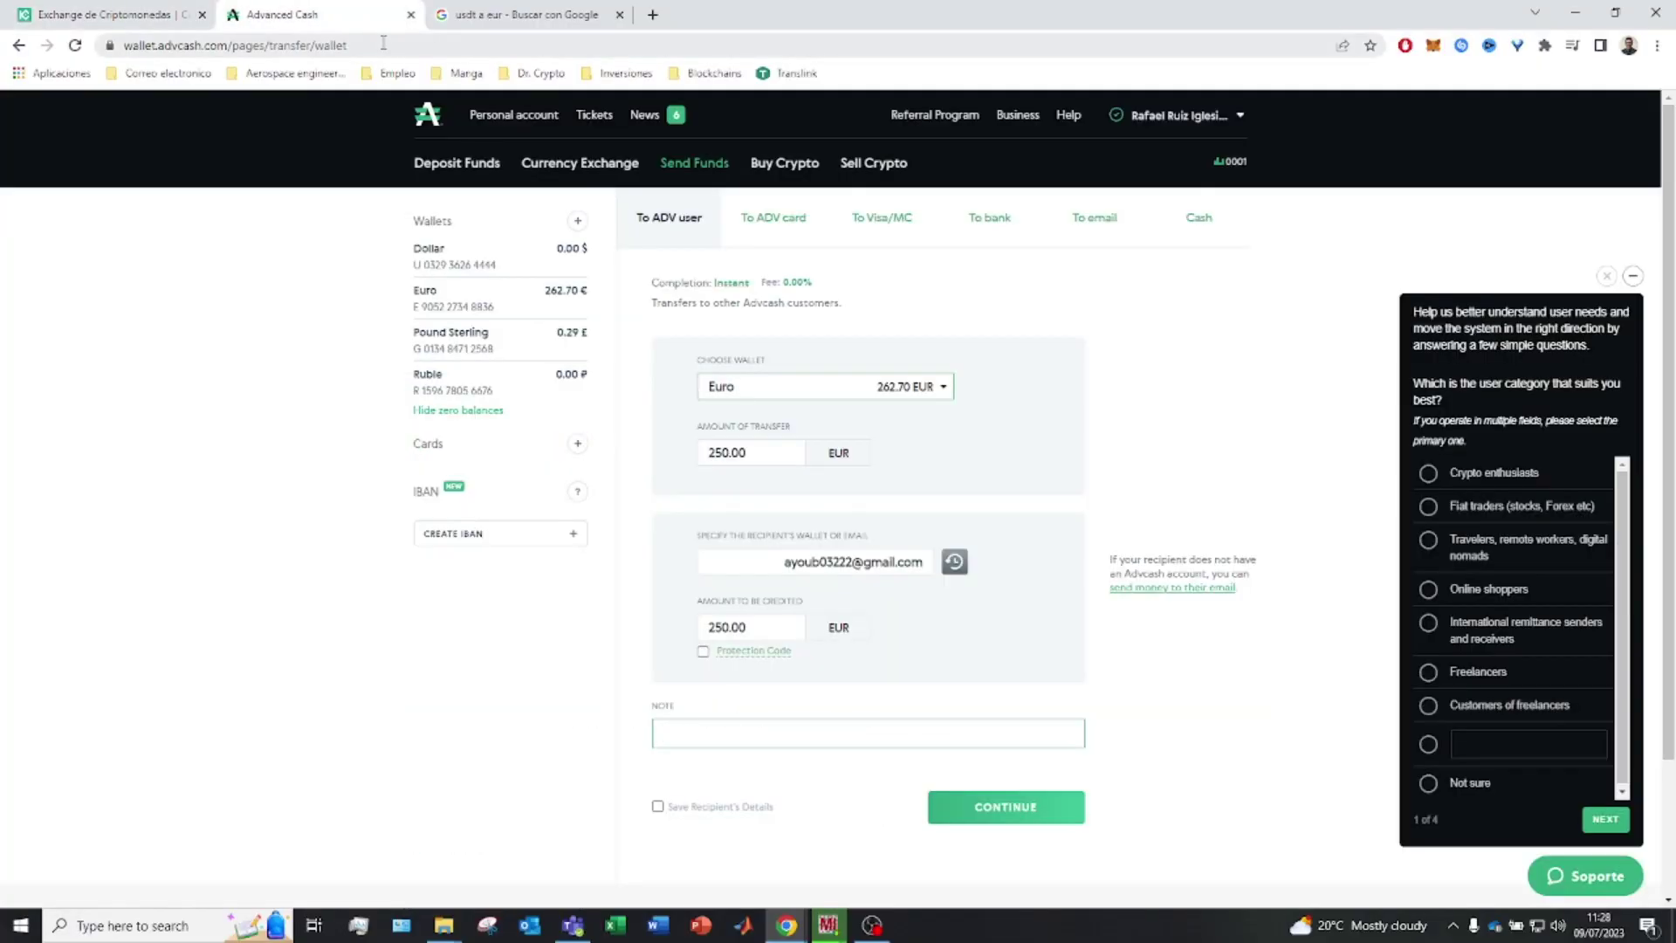
type("P2P Advcash")
left_click(981, 811)
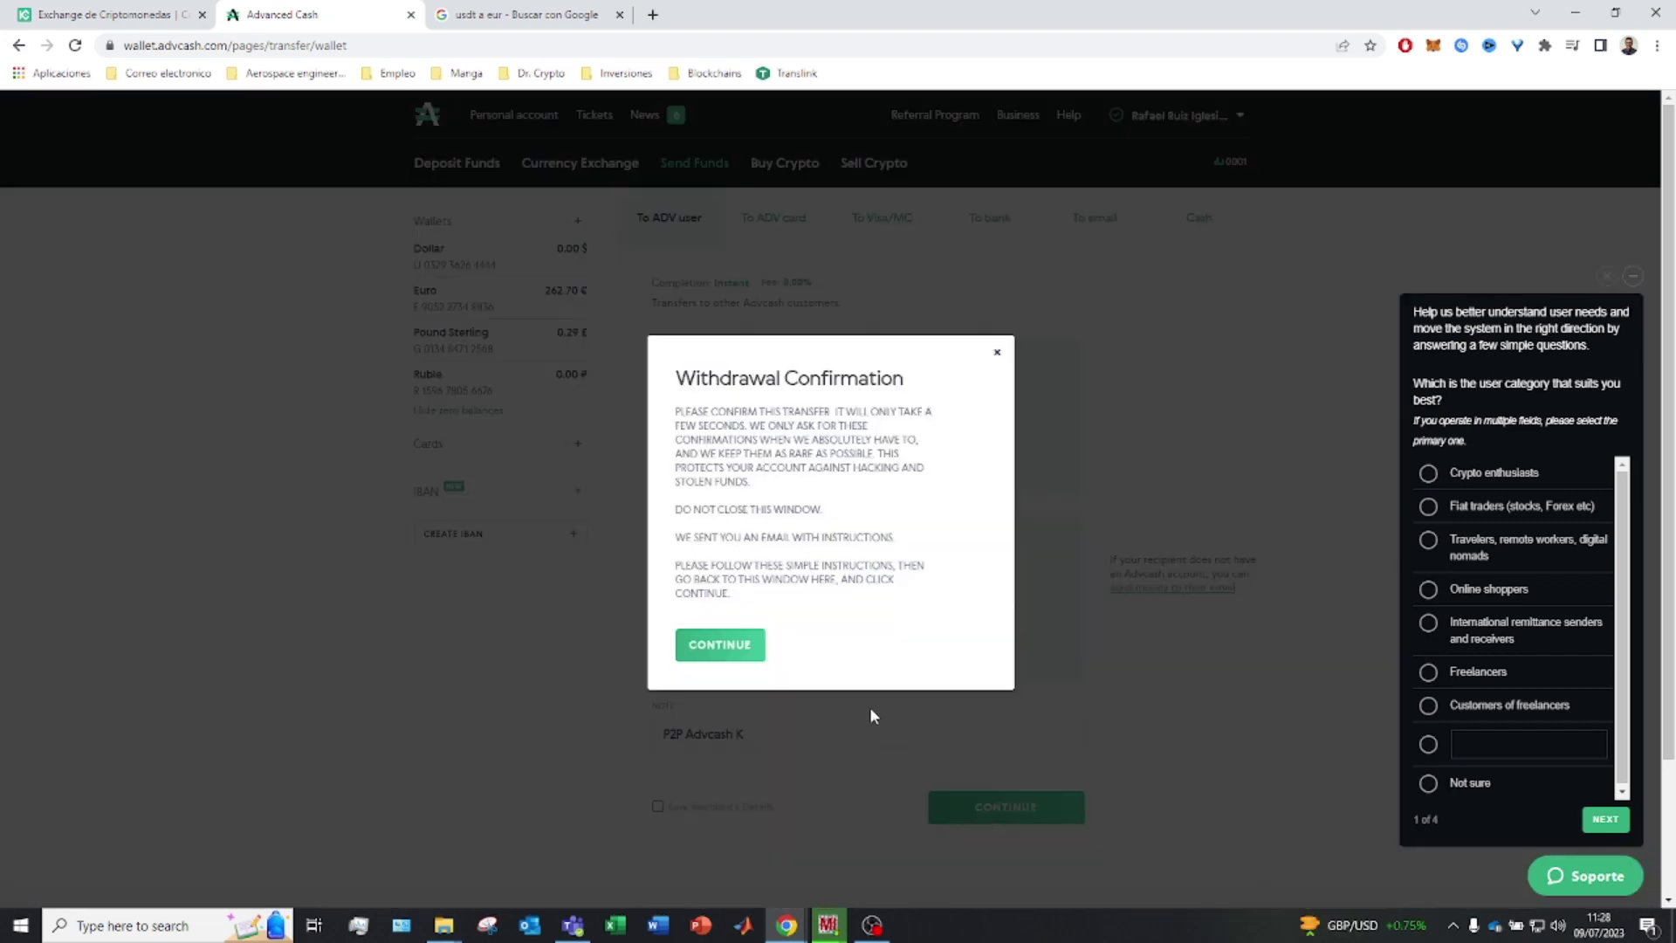
left_click(731, 643)
Confirm the withdrawal from the Please Confirm Withdrawal e-mail in Gmail
left_click(601, 24)
key("alt+Left")
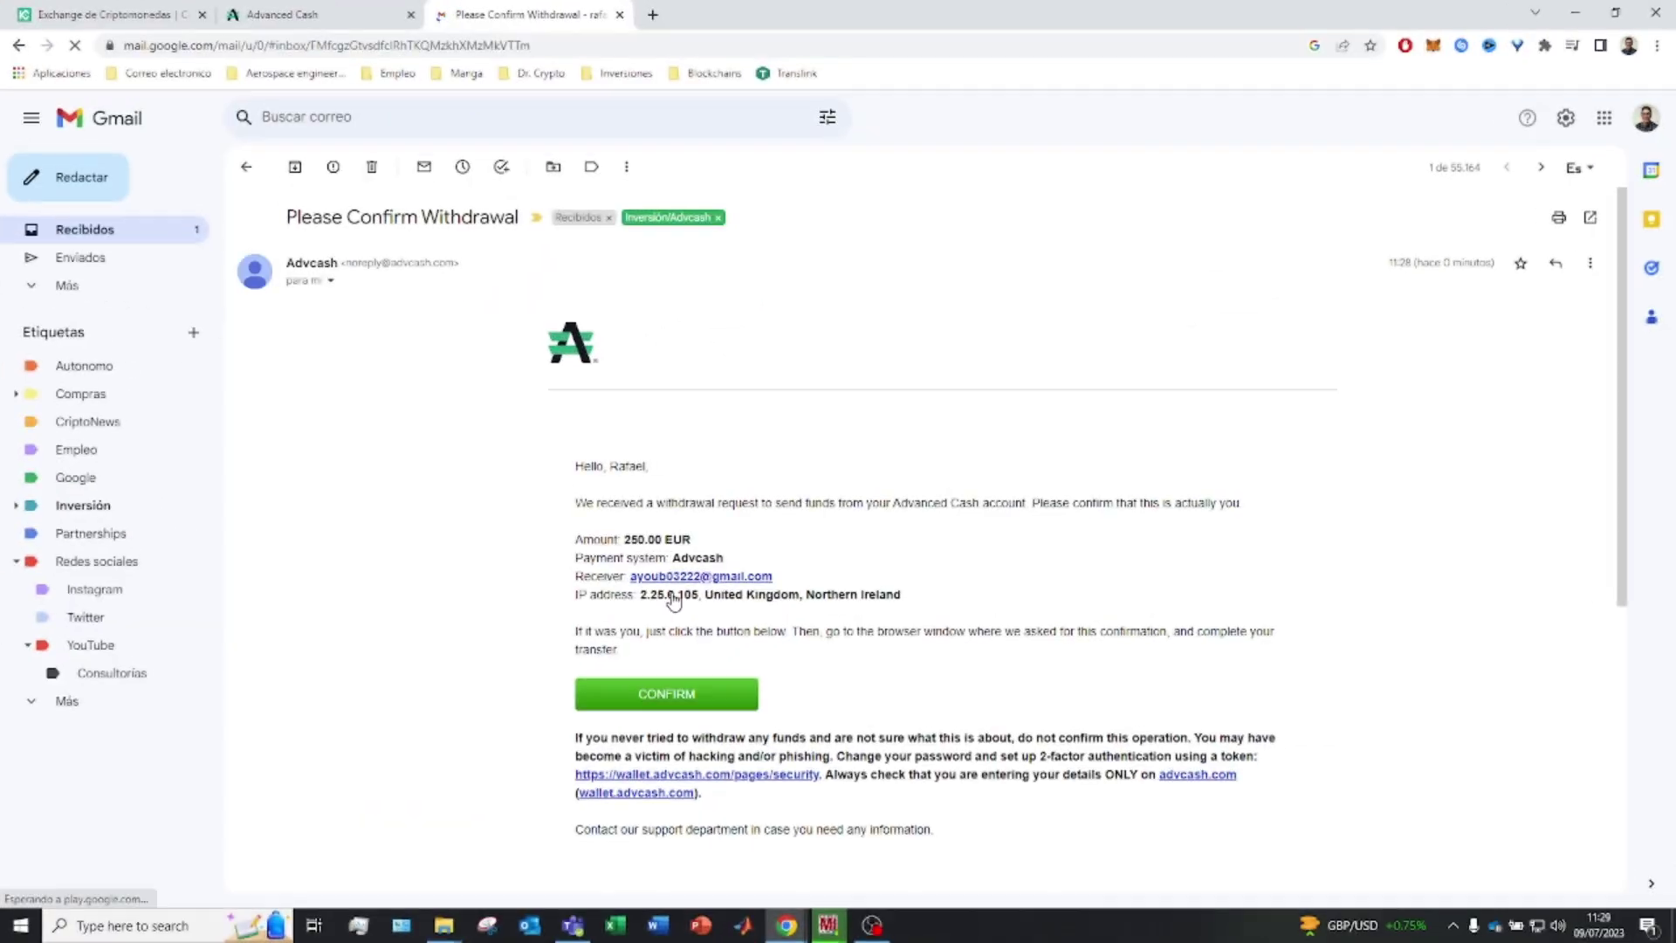
left_click(703, 694)
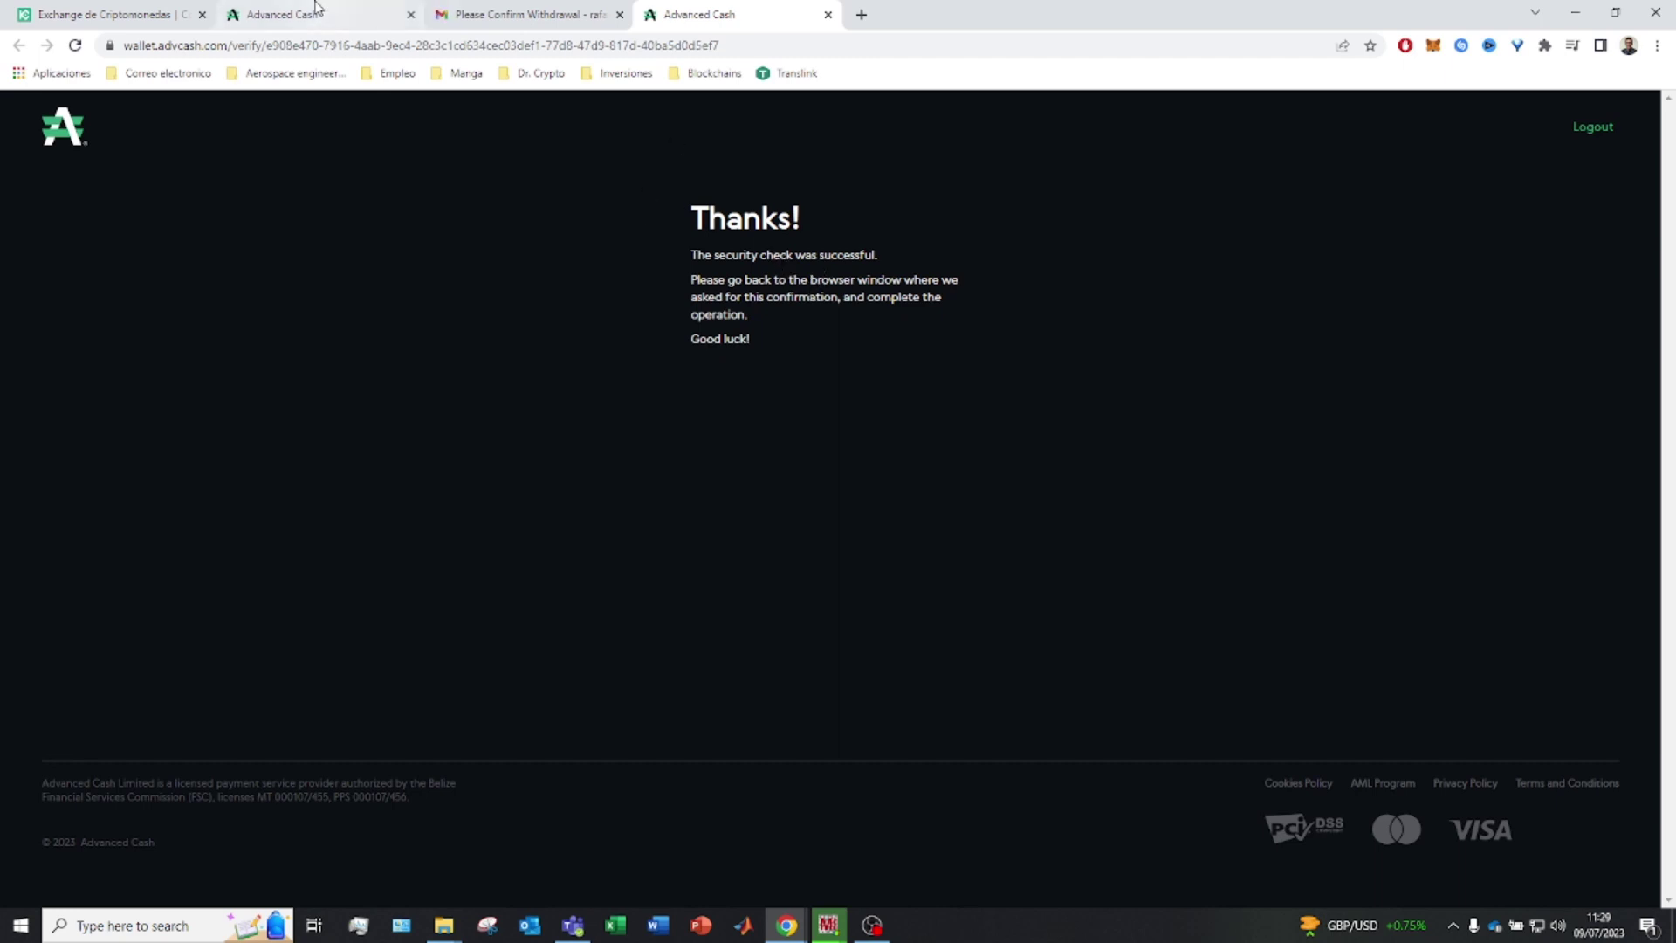
Finish sending the 250.00 EUR in Advcash and copy the transaction number
left_click(266, 10)
left_click(719, 646)
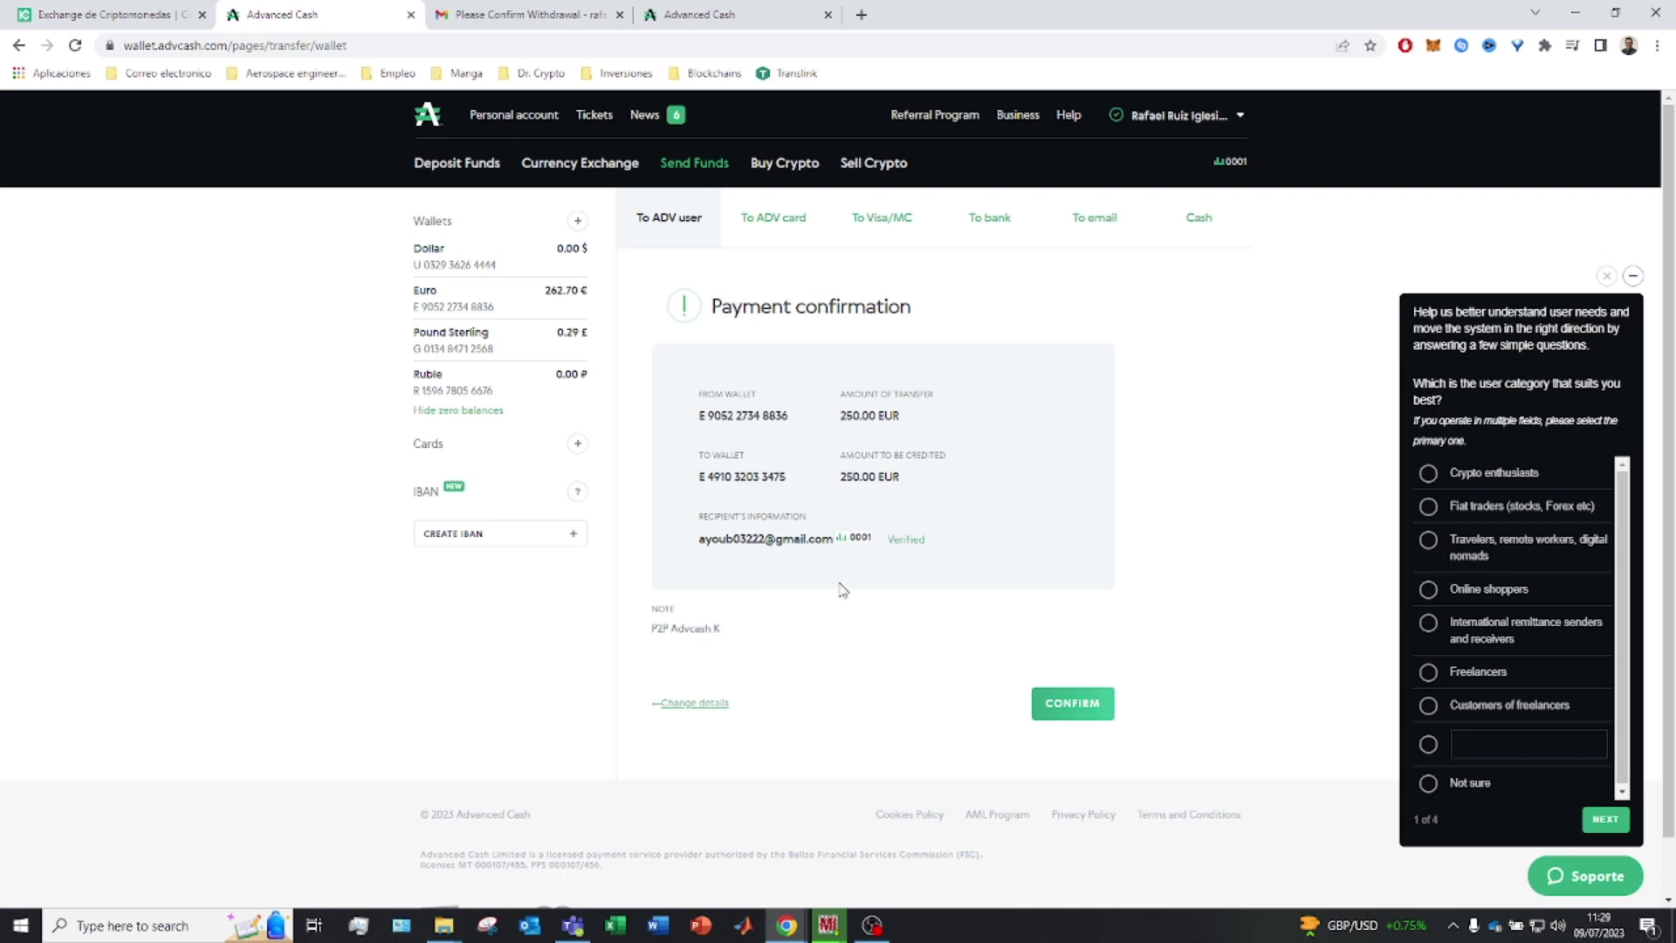
left_click(1058, 718)
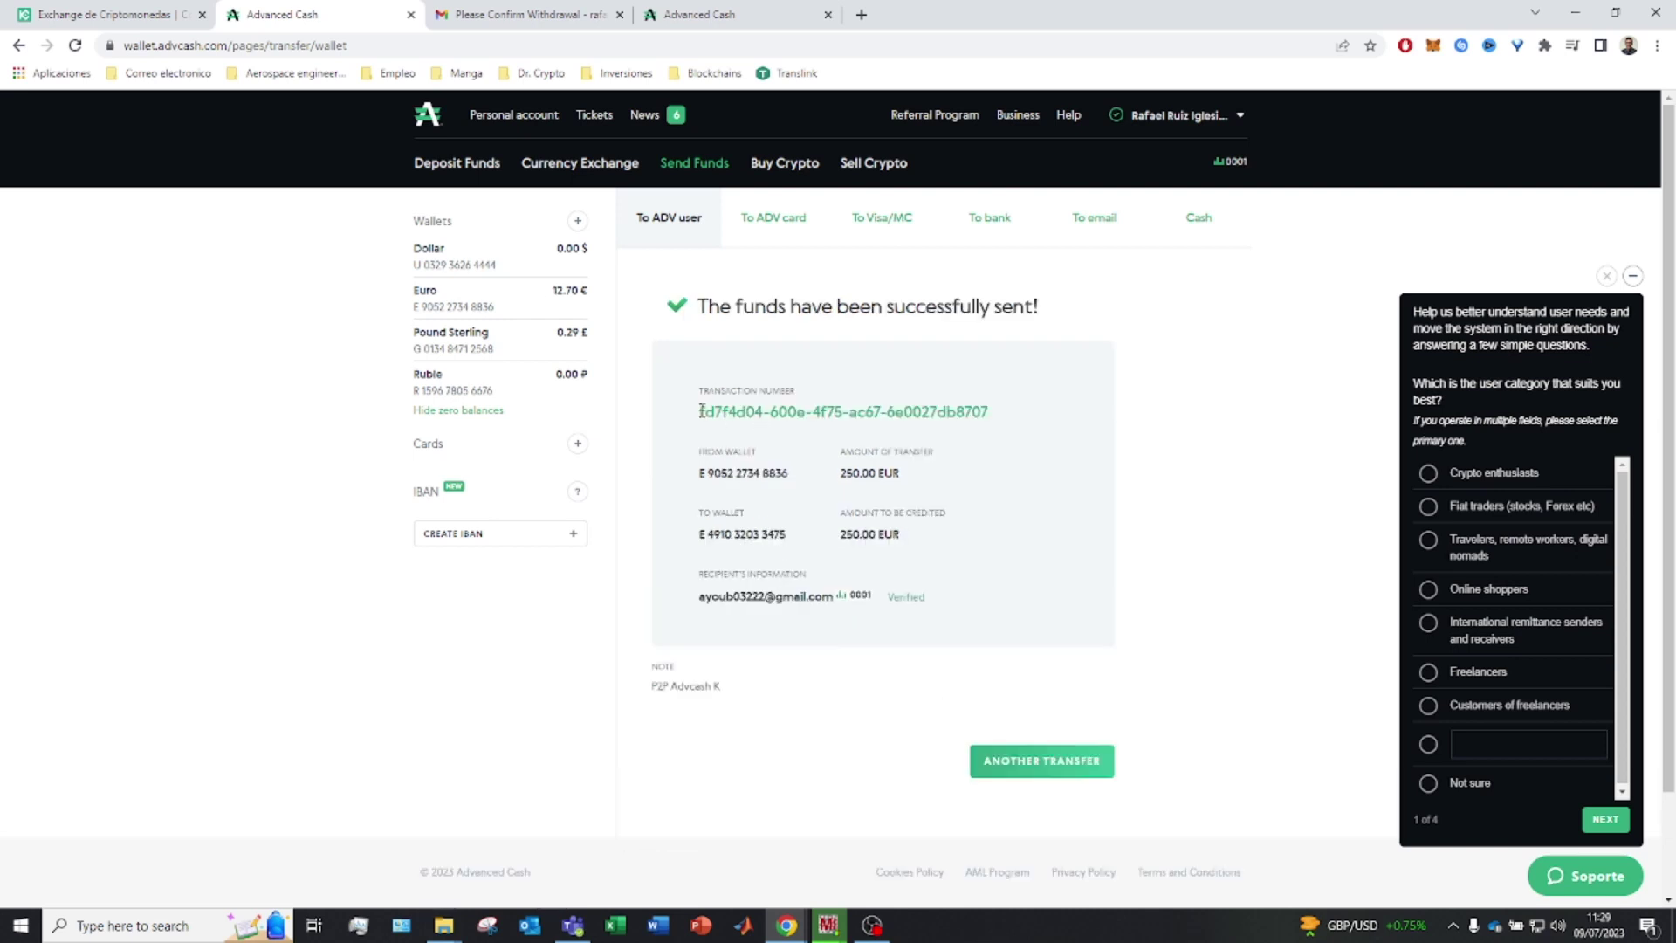
left_click_drag(702, 411, 990, 411)
key("ctrl+c")
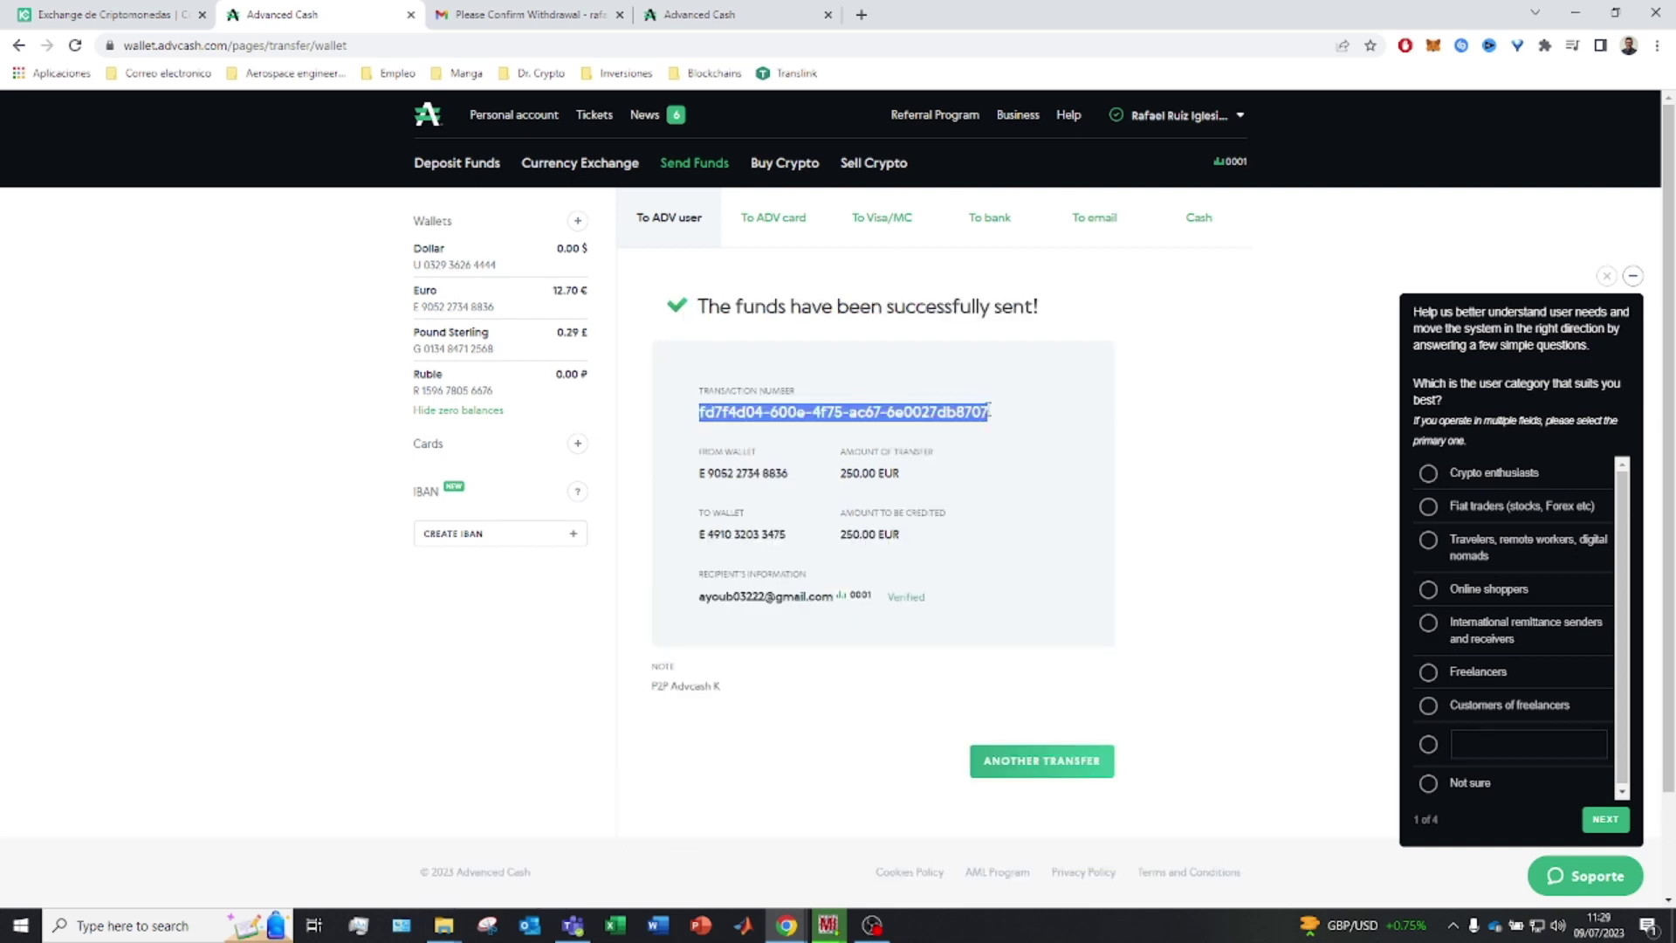
left_click(166, 12)
mouse_move(218, 123)
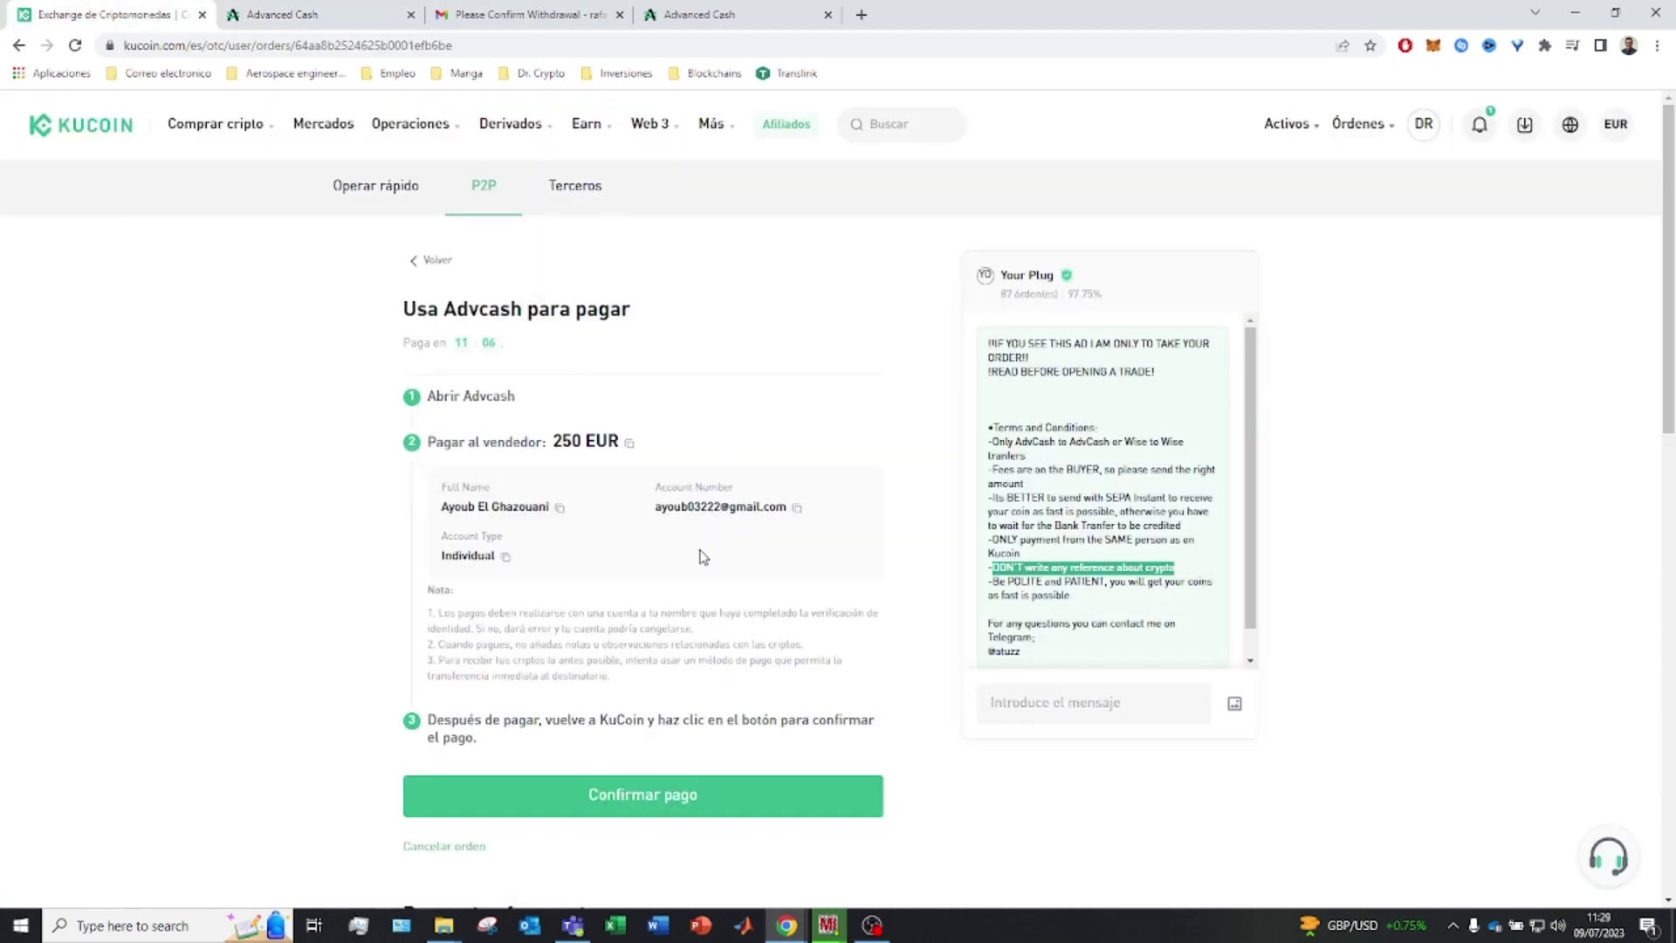
Mark the order paid and send the transaction number and 'Payment done' in chat
left_click(720, 804)
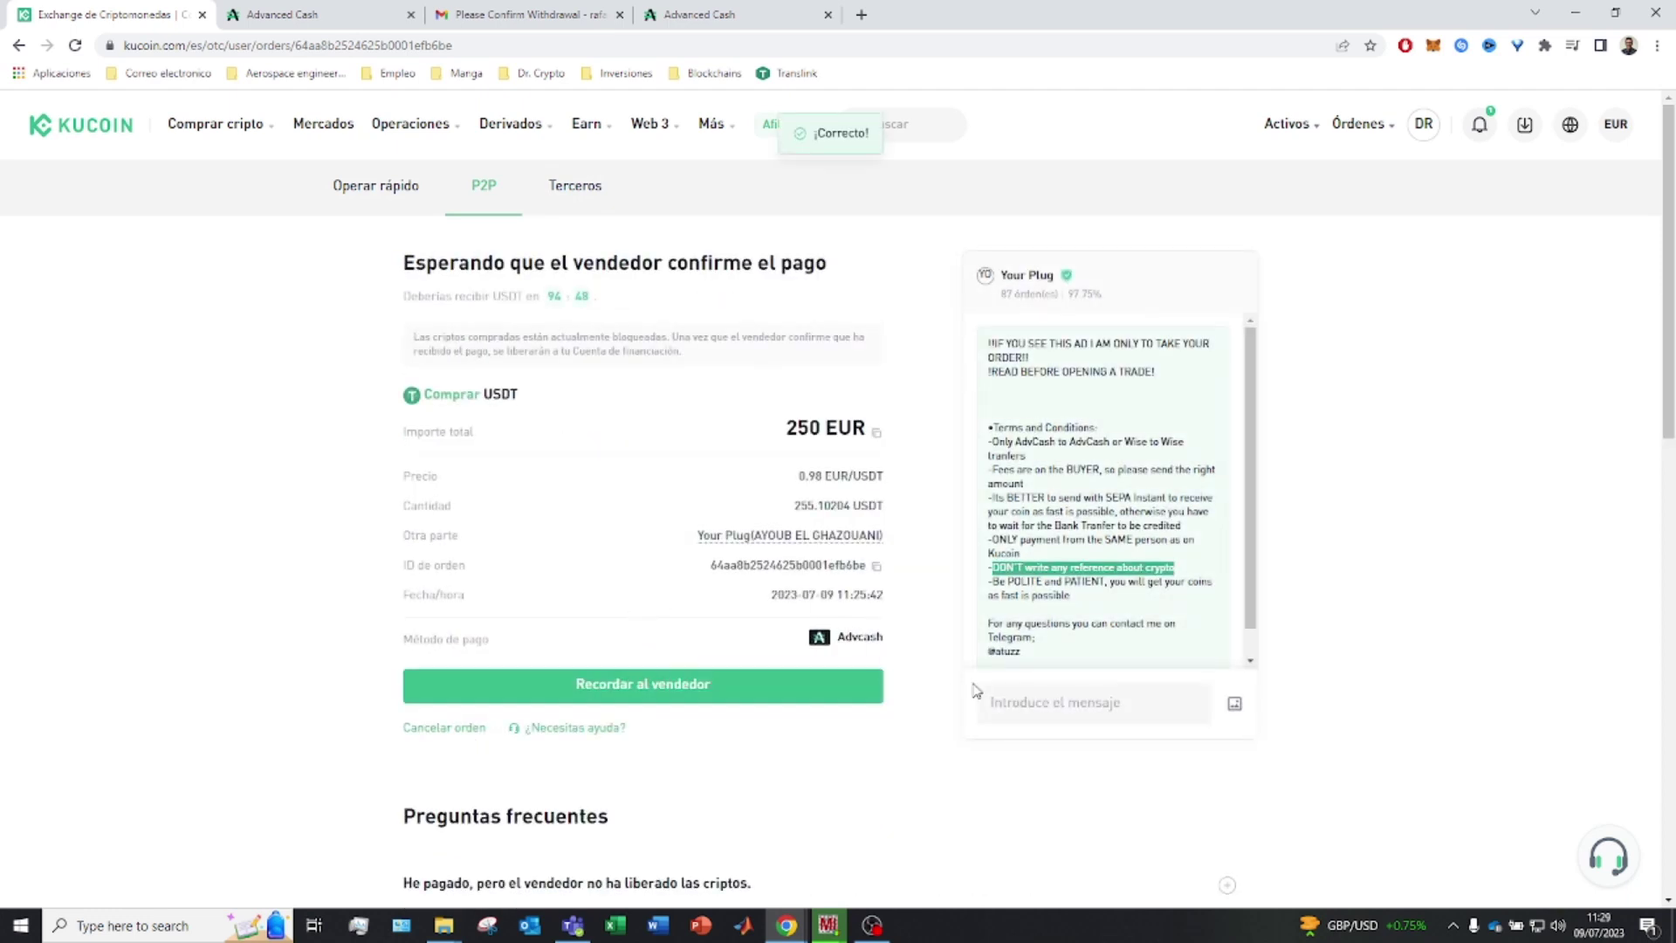
left_click(1029, 709)
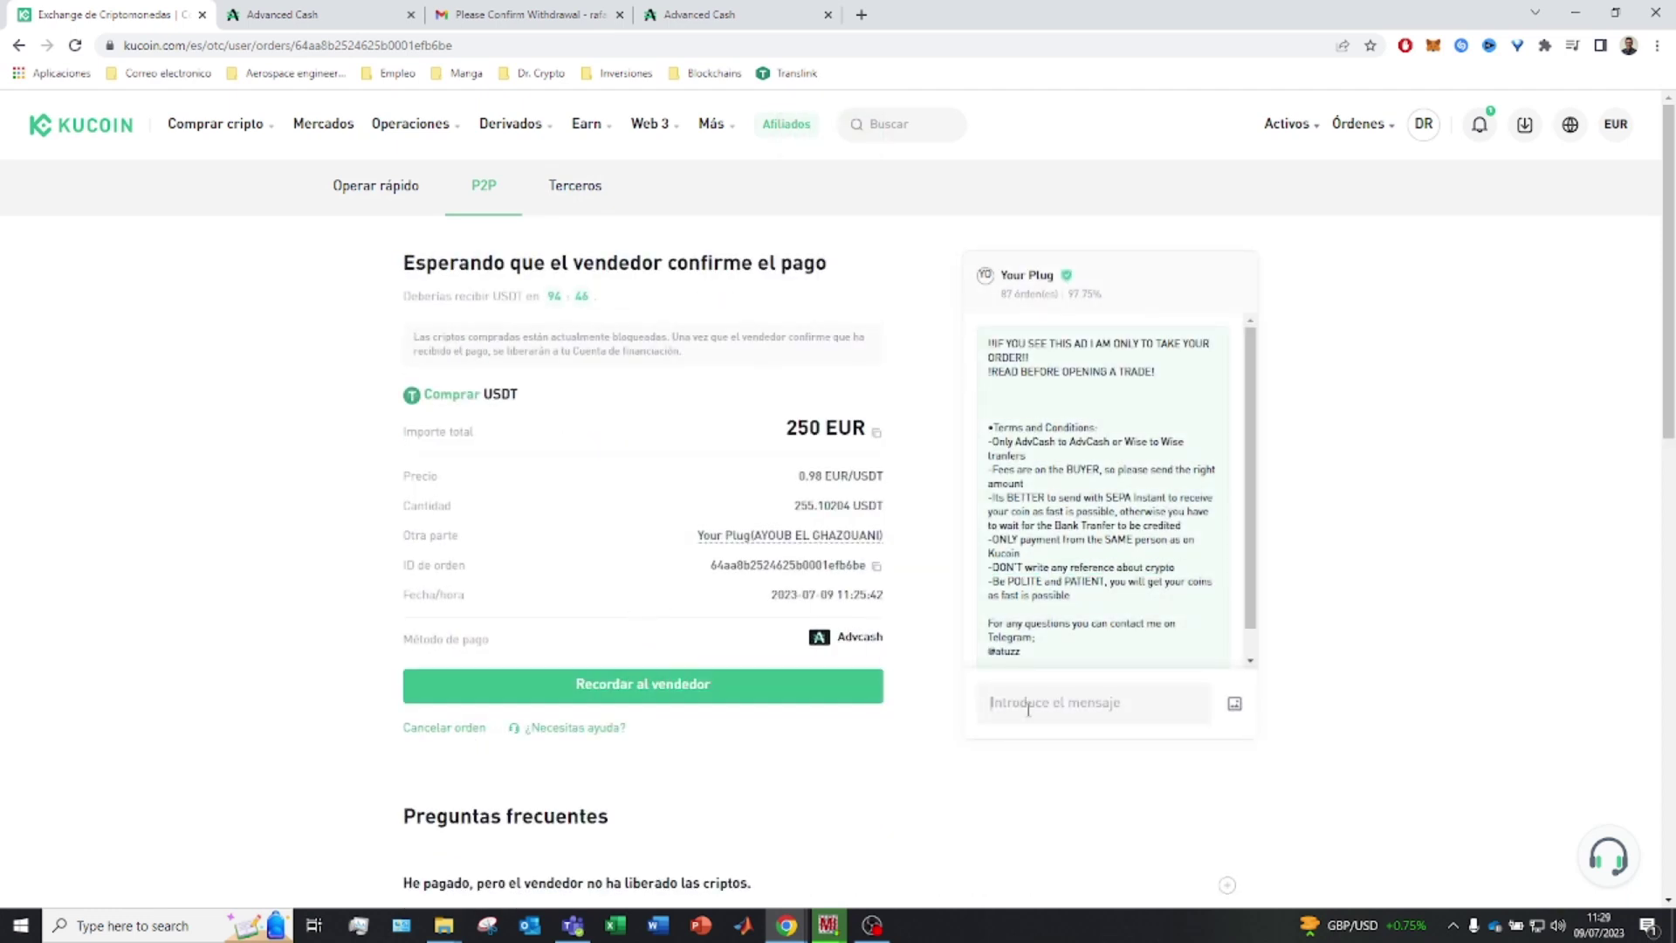
key("ctrl+v")
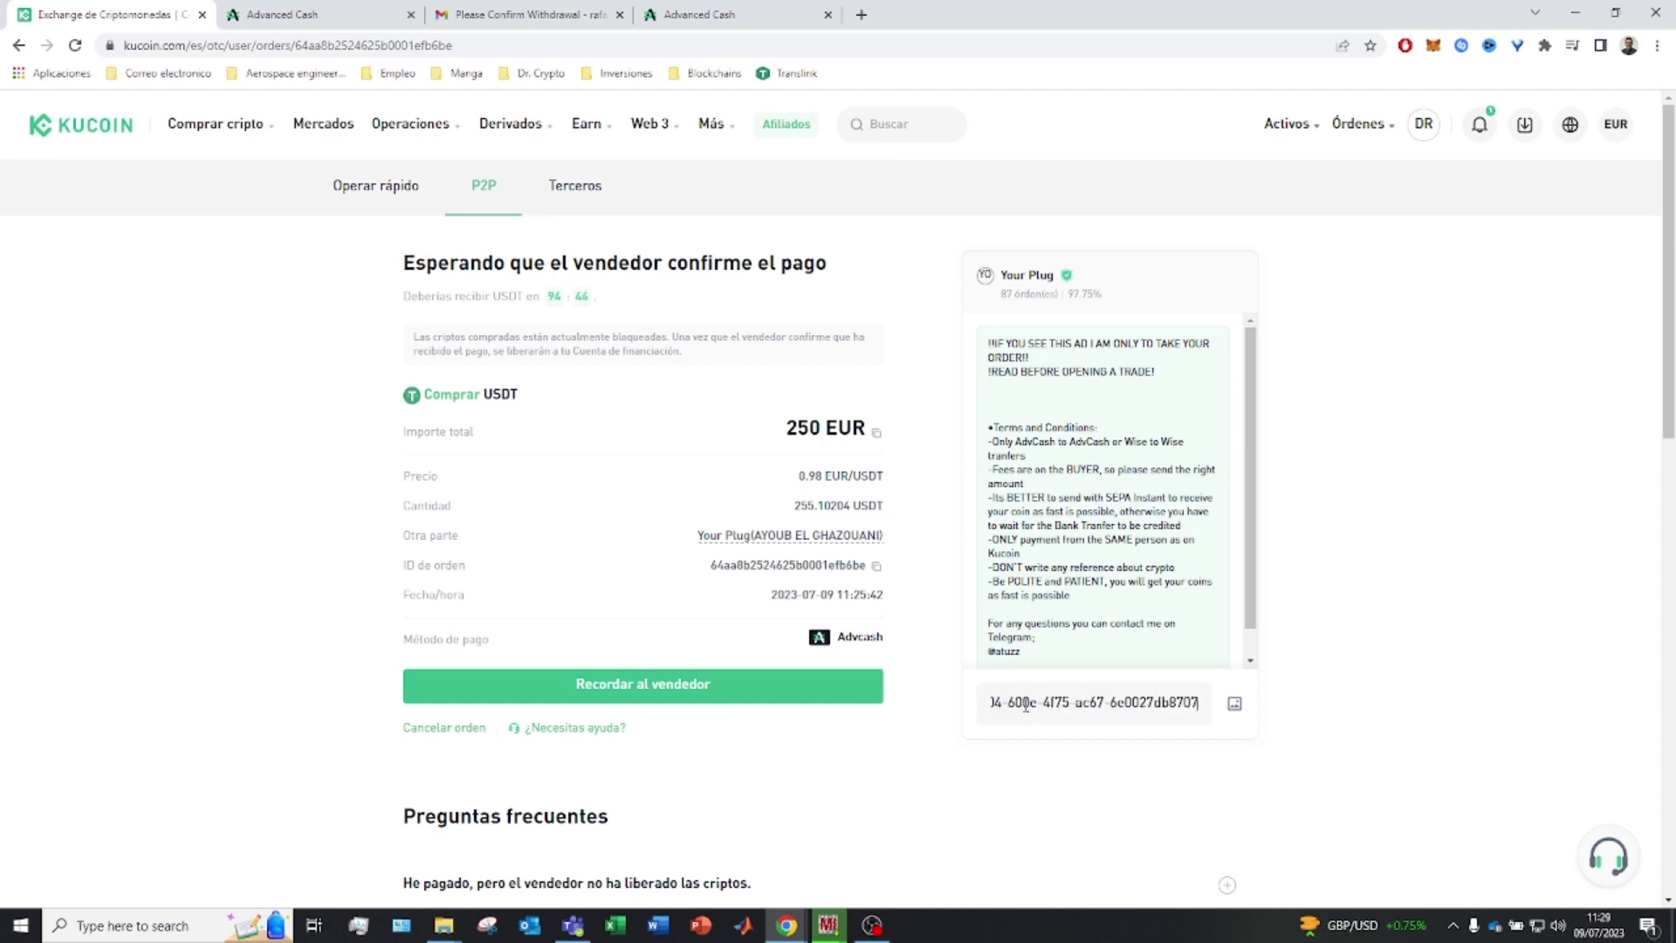
key("Return")
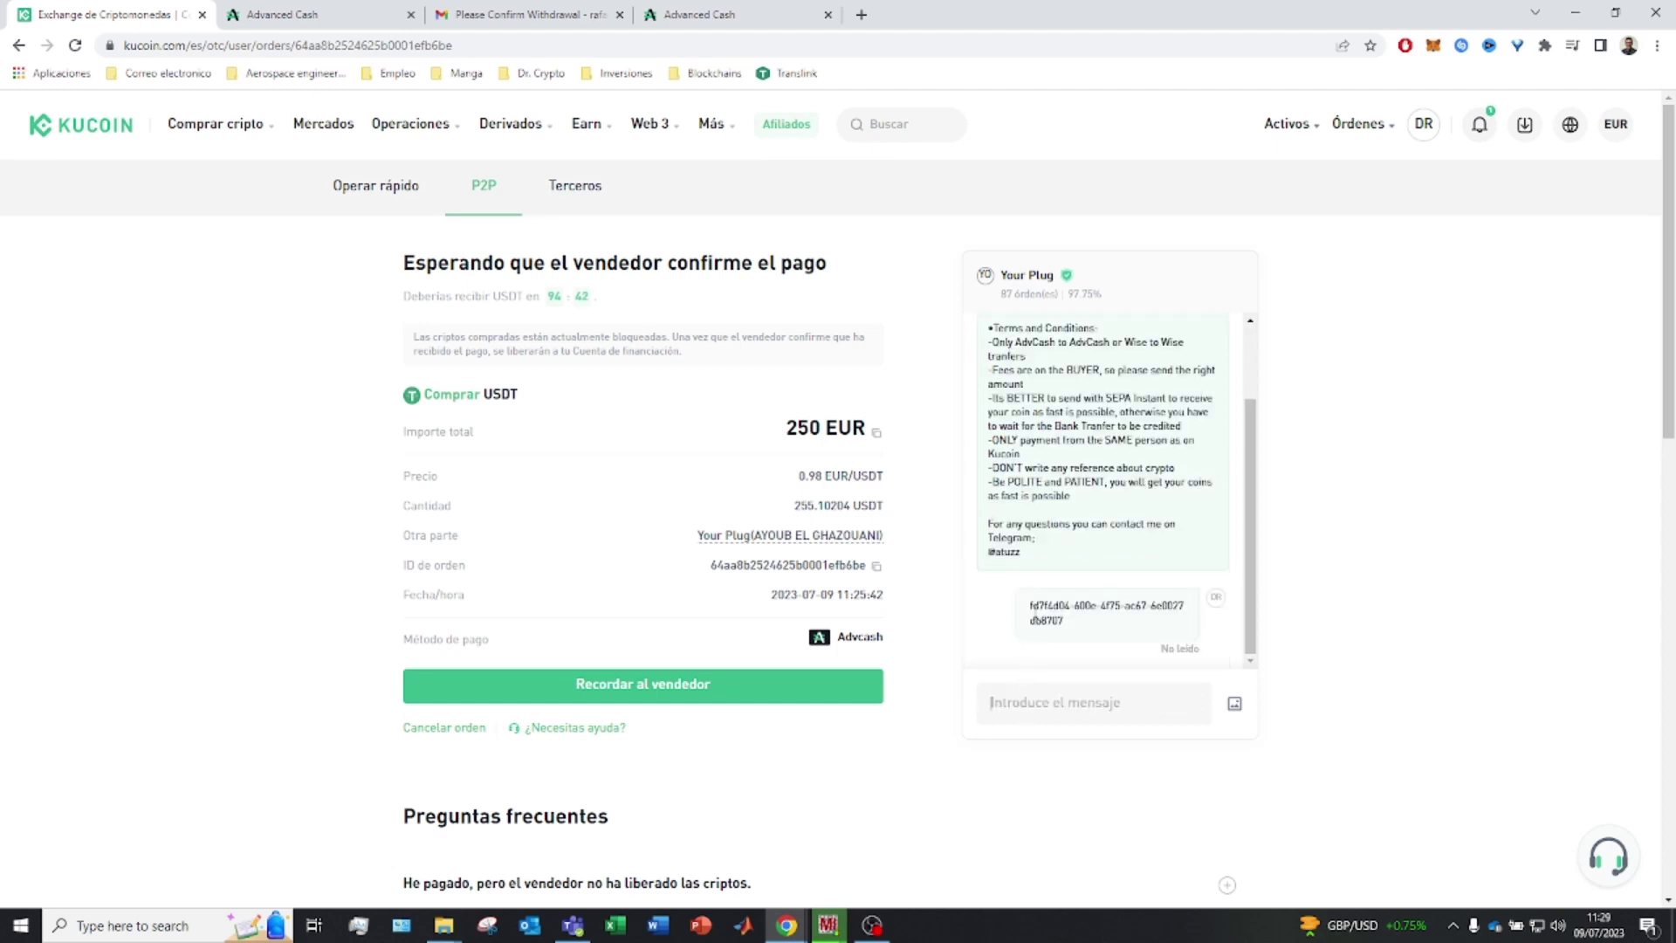
type("Payment done")
key("Return")
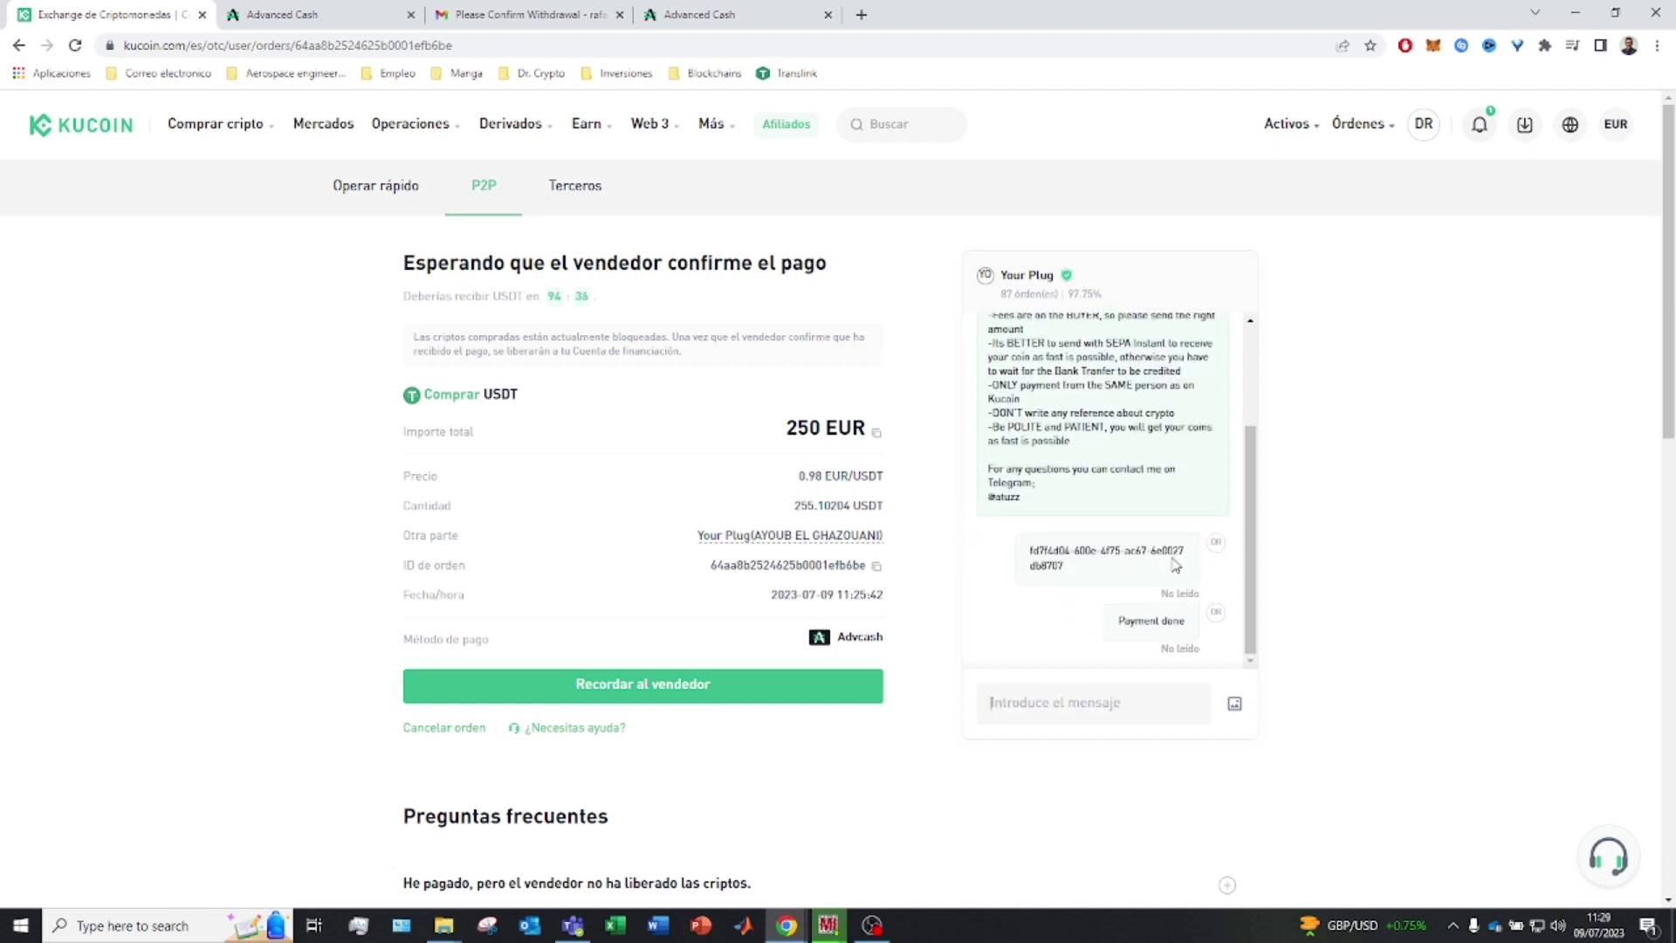
Review the sent transaction number, delivery countdown and USDT quantity on the order
left_click_drag(1166, 597, 1211, 587)
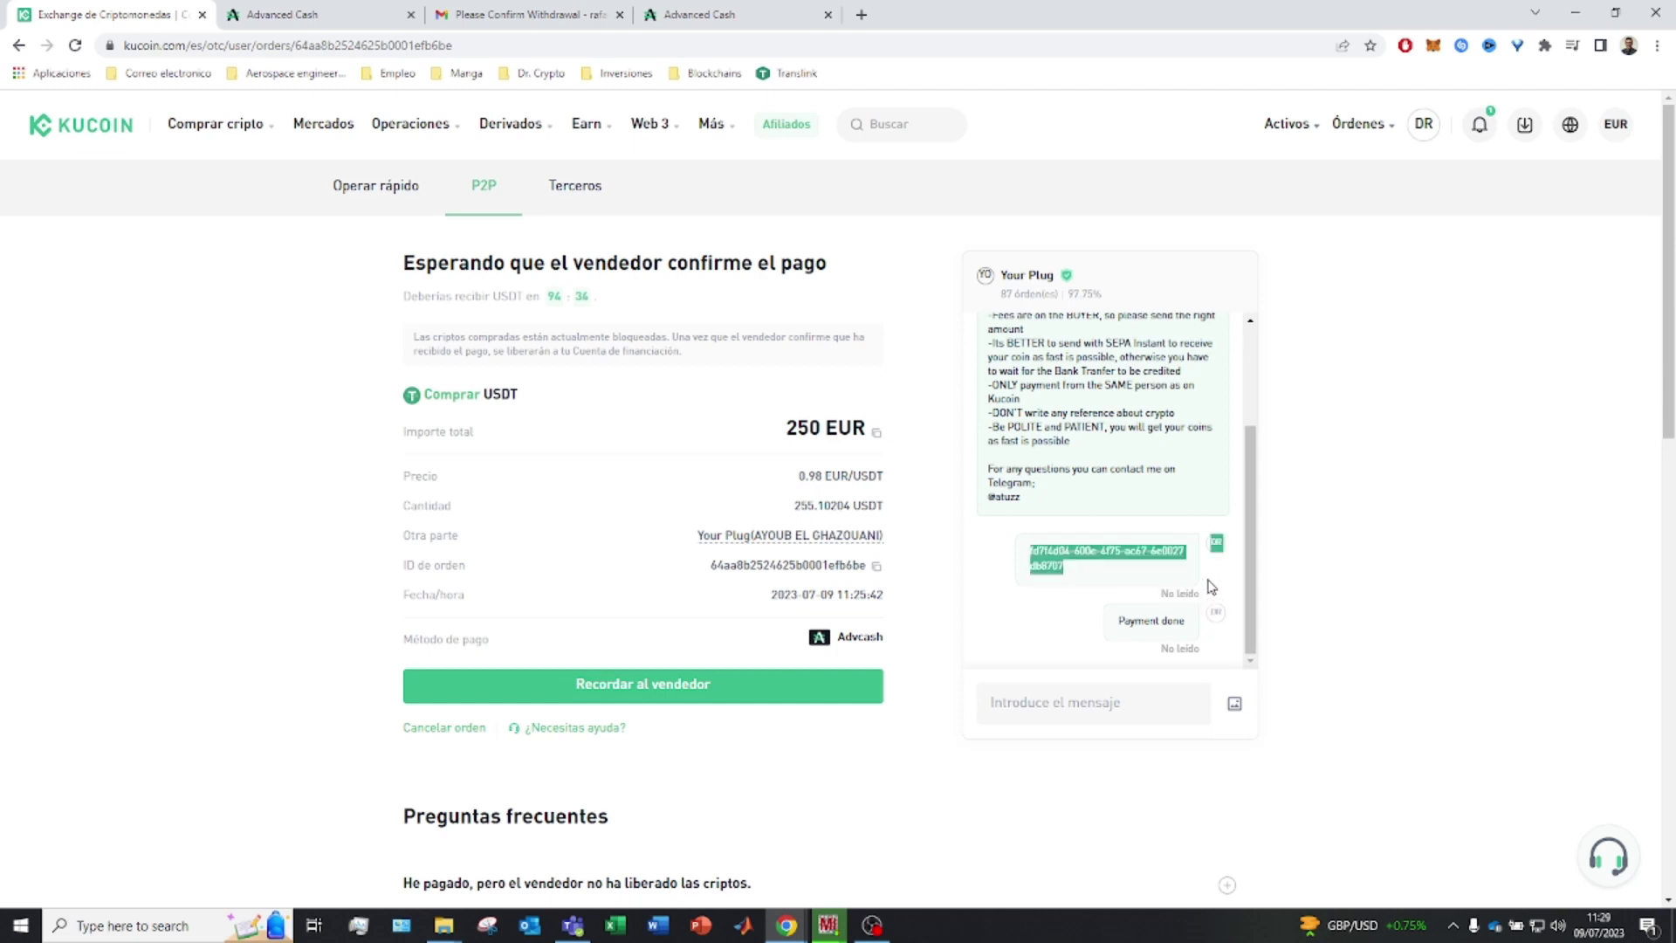
left_click(1191, 595)
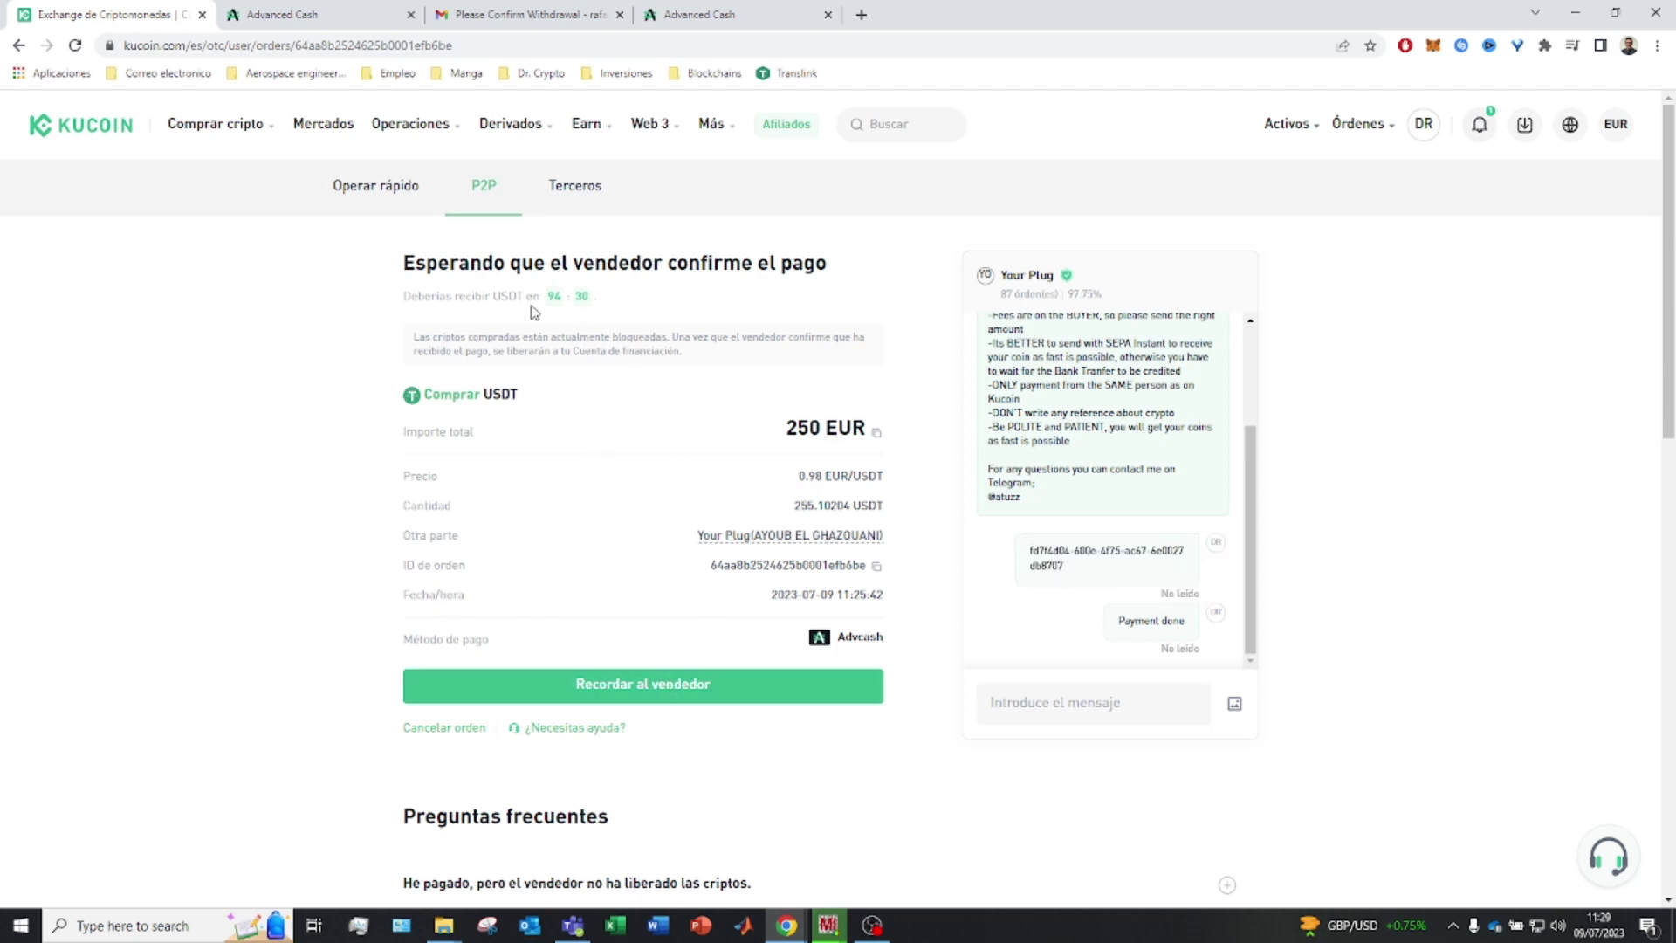
triple_click(479, 300)
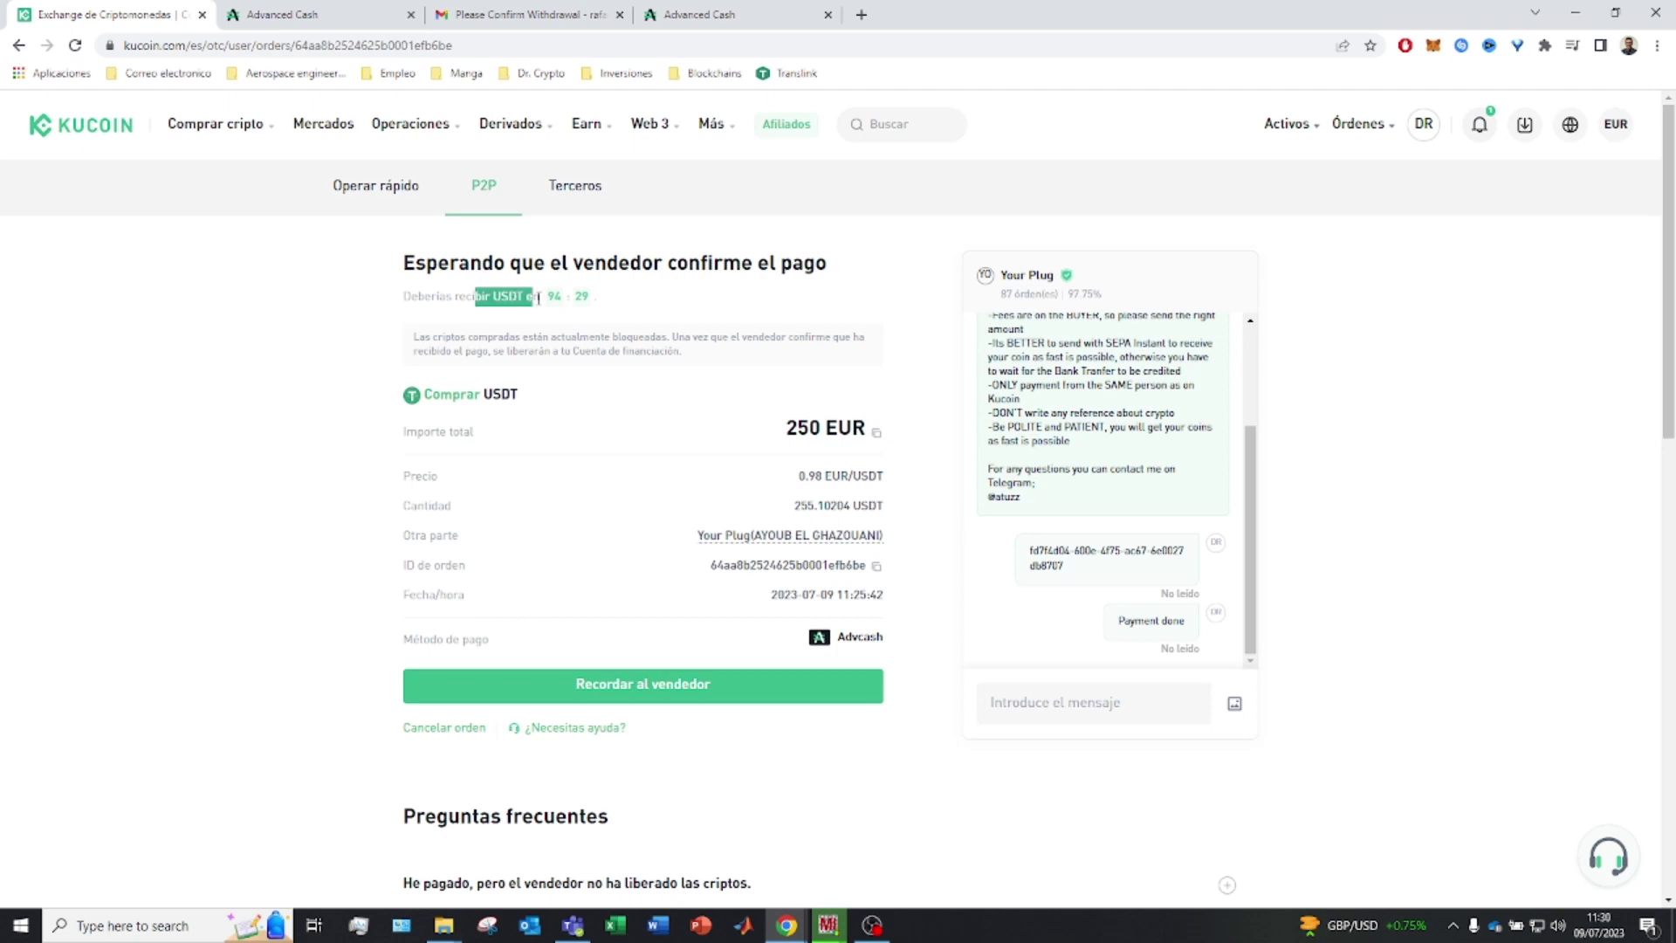
left_click(603, 308)
left_click_drag(800, 504, 876, 499)
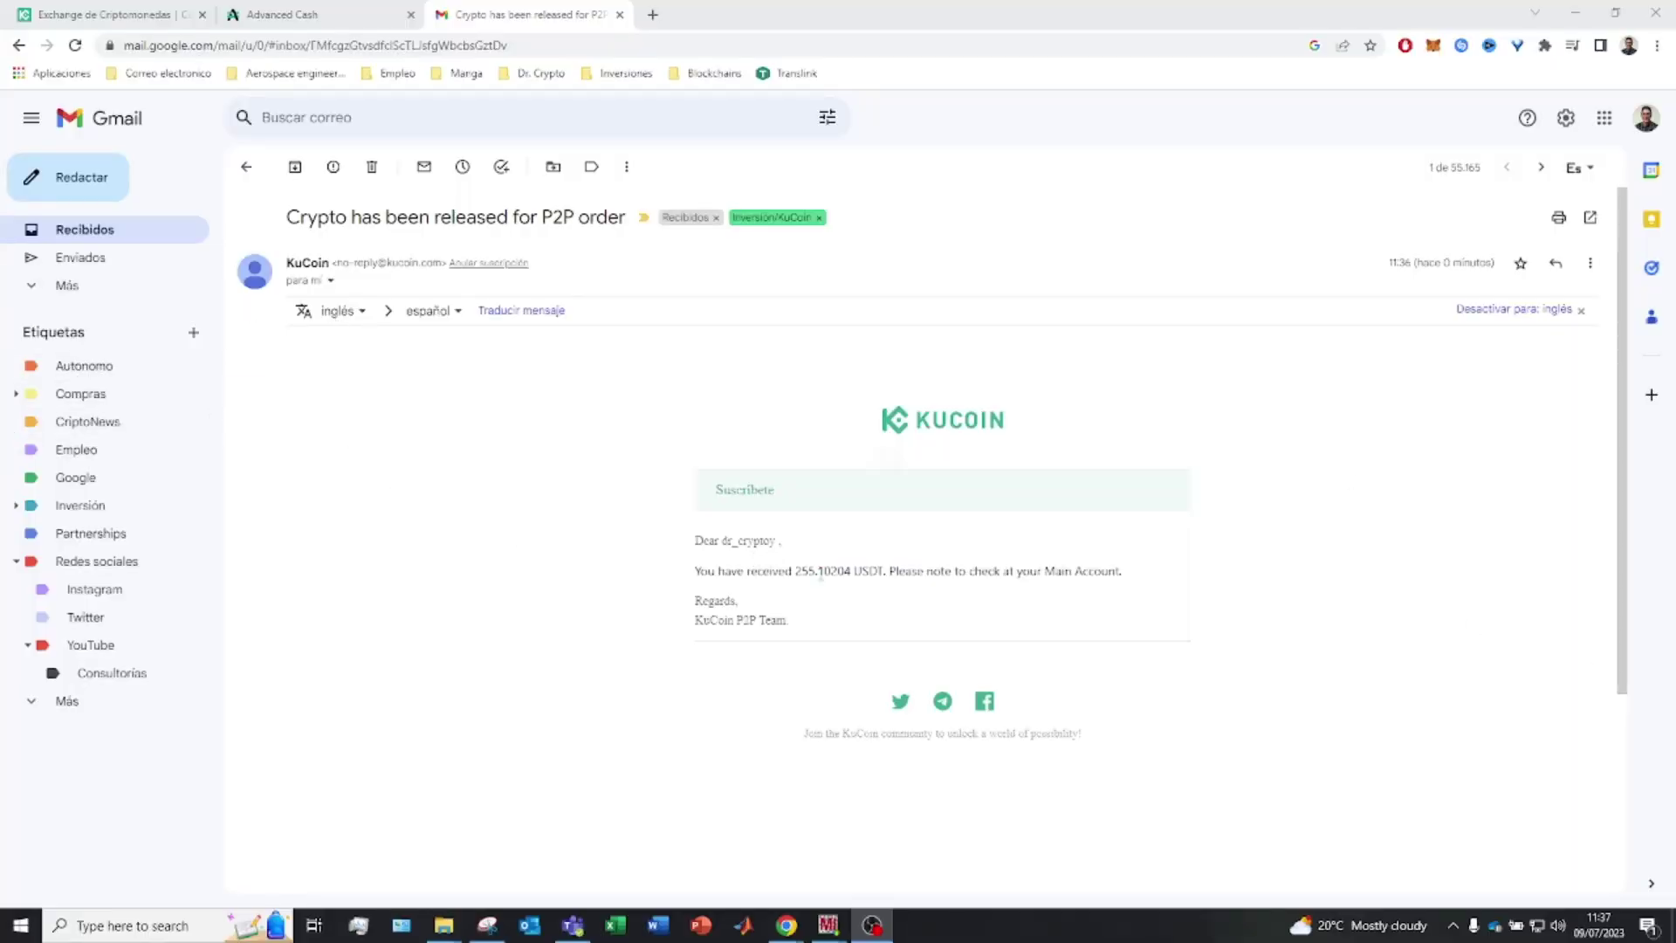
Check the completed KuCoin order and open Transferir activos for the main account assets
left_click_drag(796, 572, 818, 571)
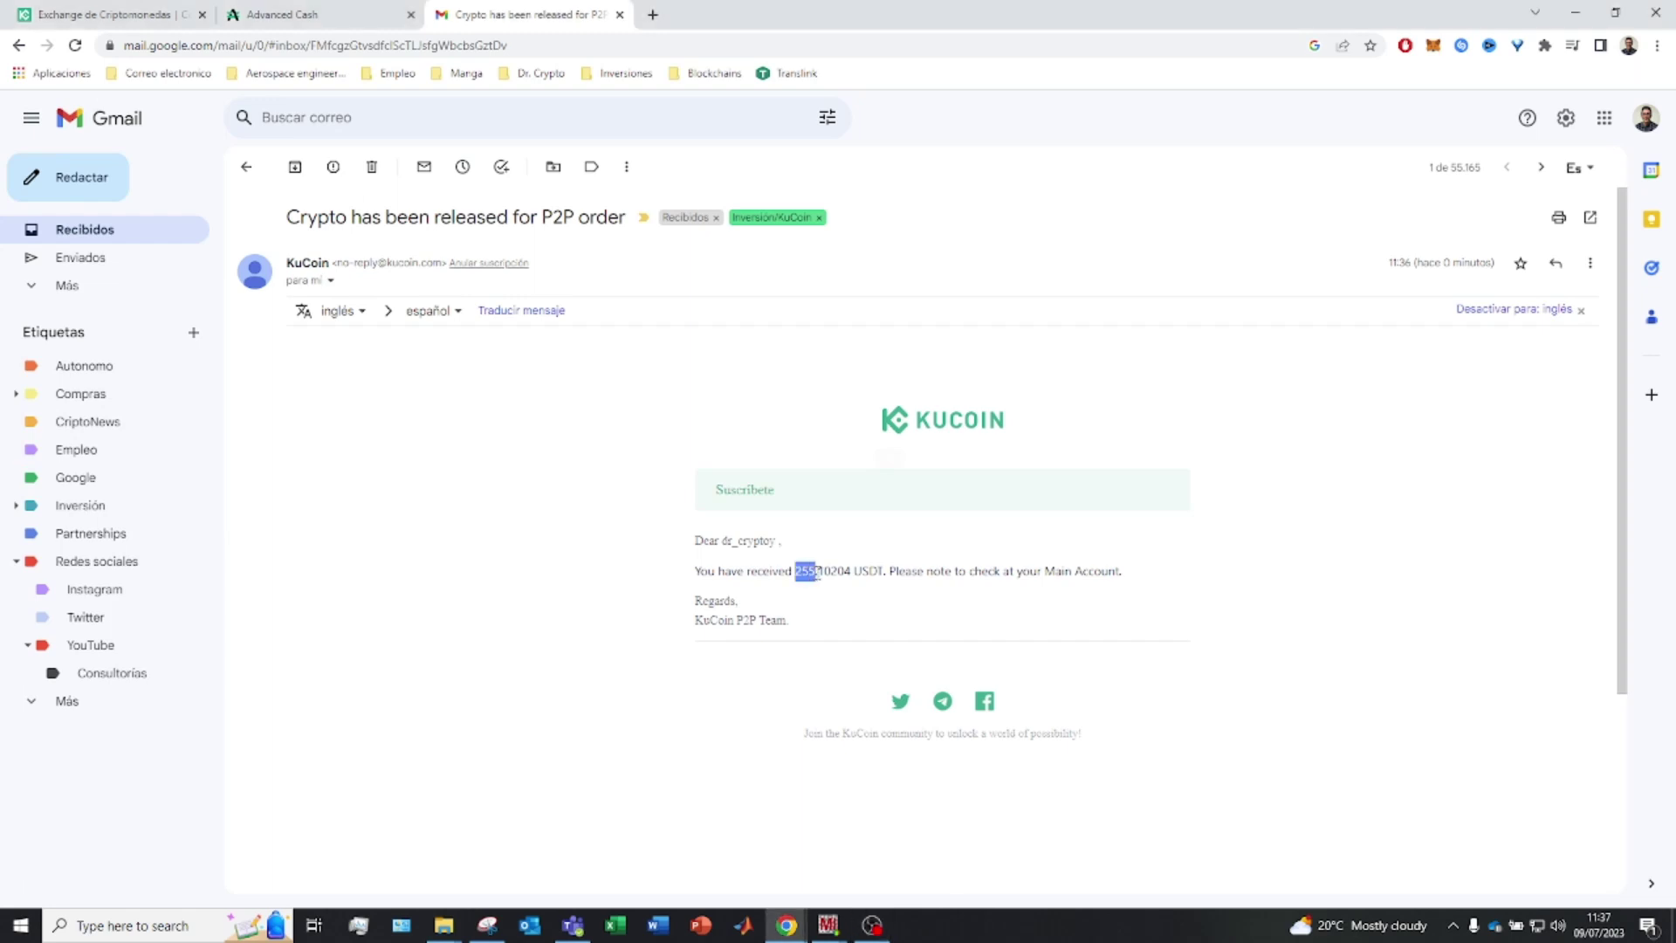
left_click(153, 9)
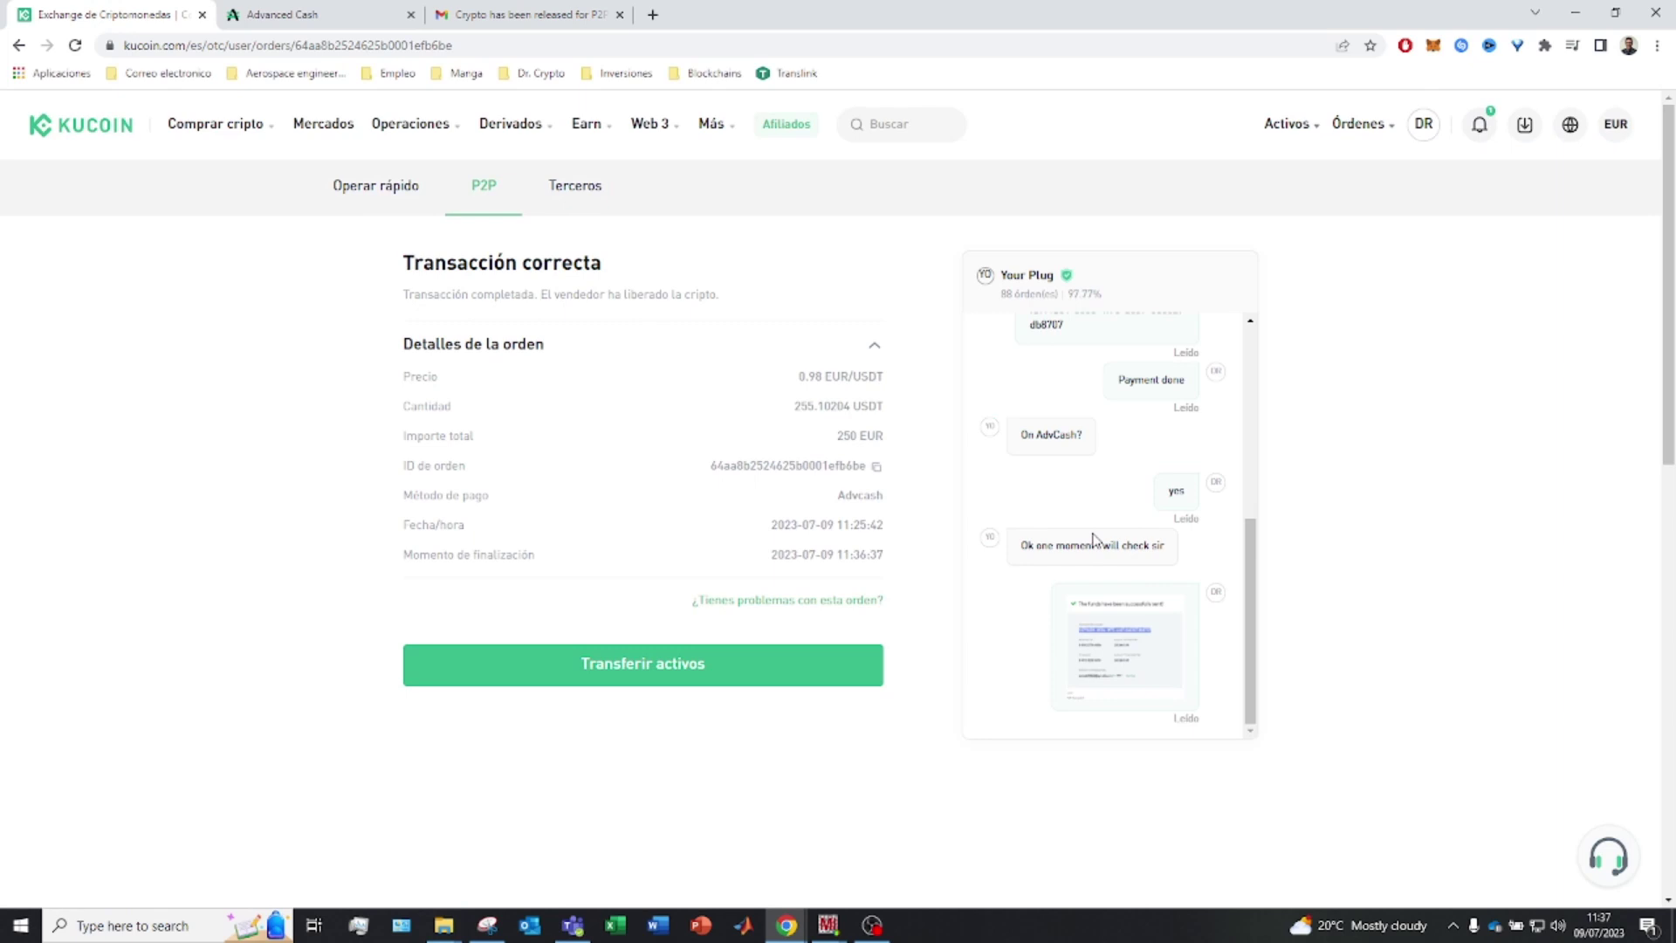
scroll(1093, 539, "up", 2)
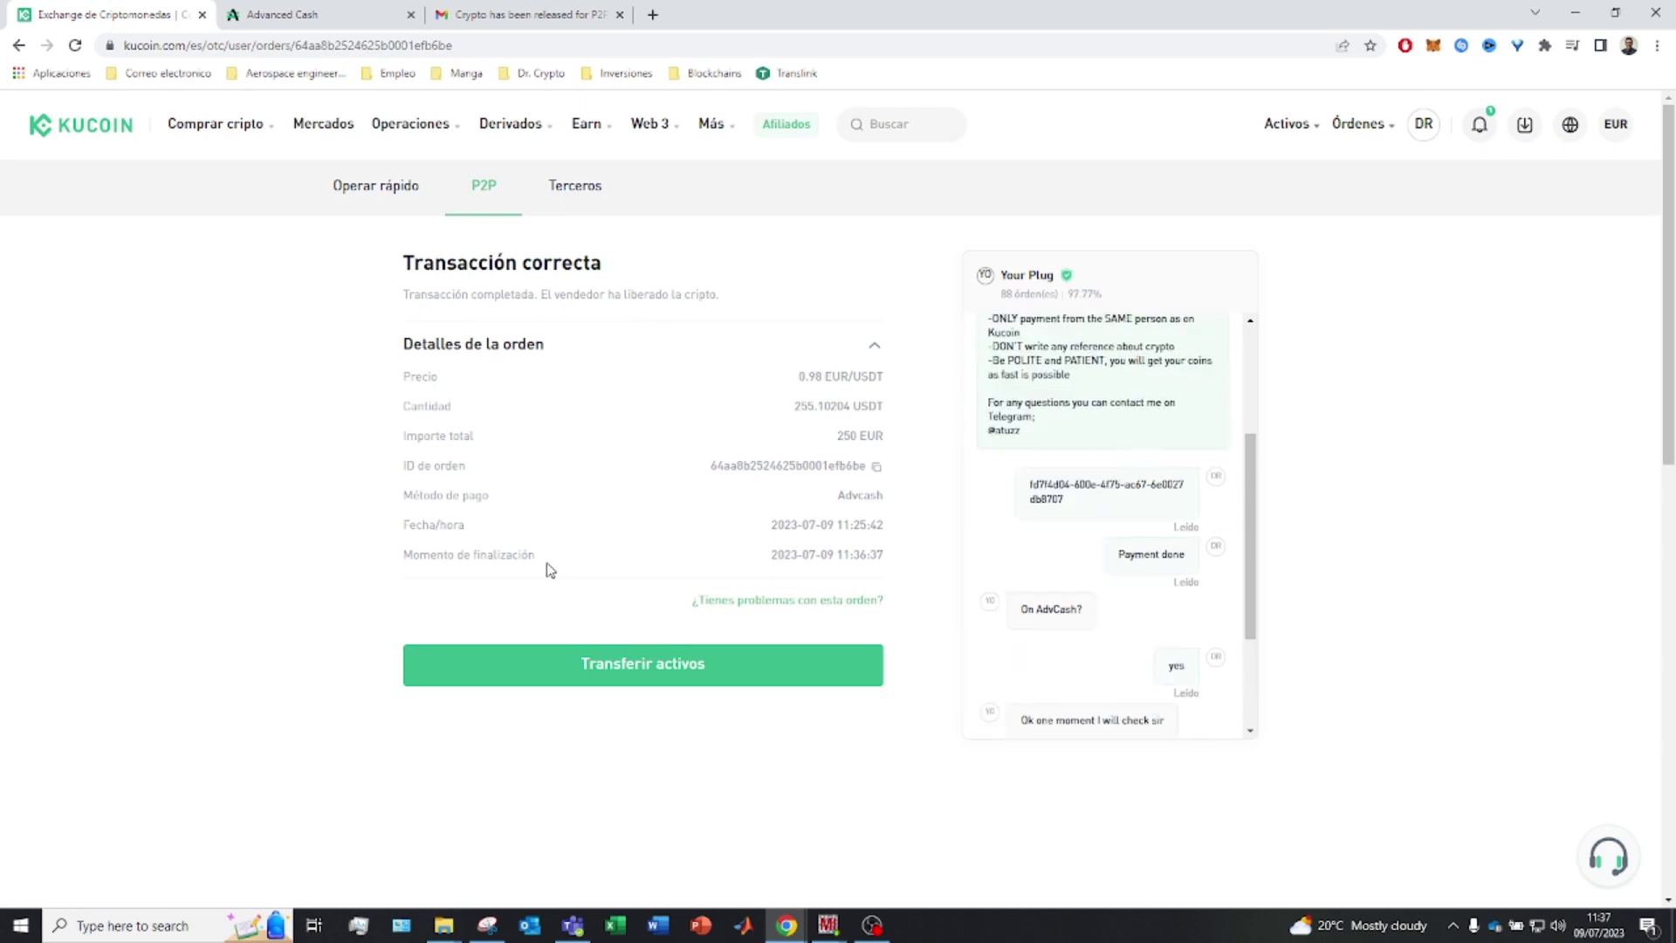
left_click(733, 670)
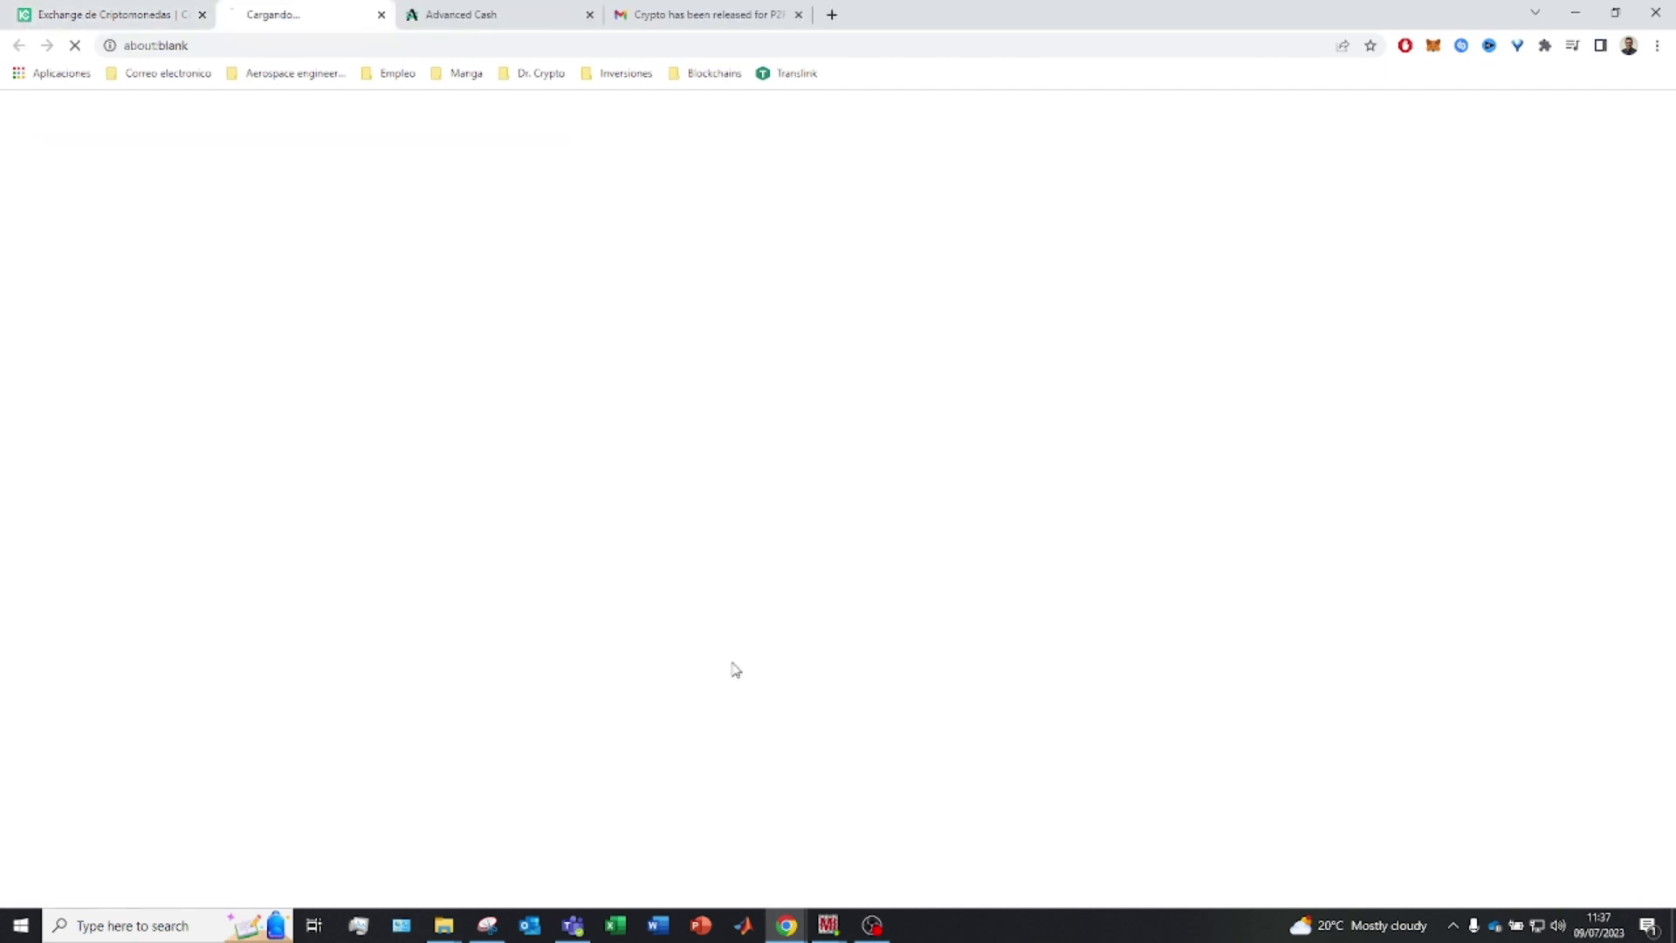